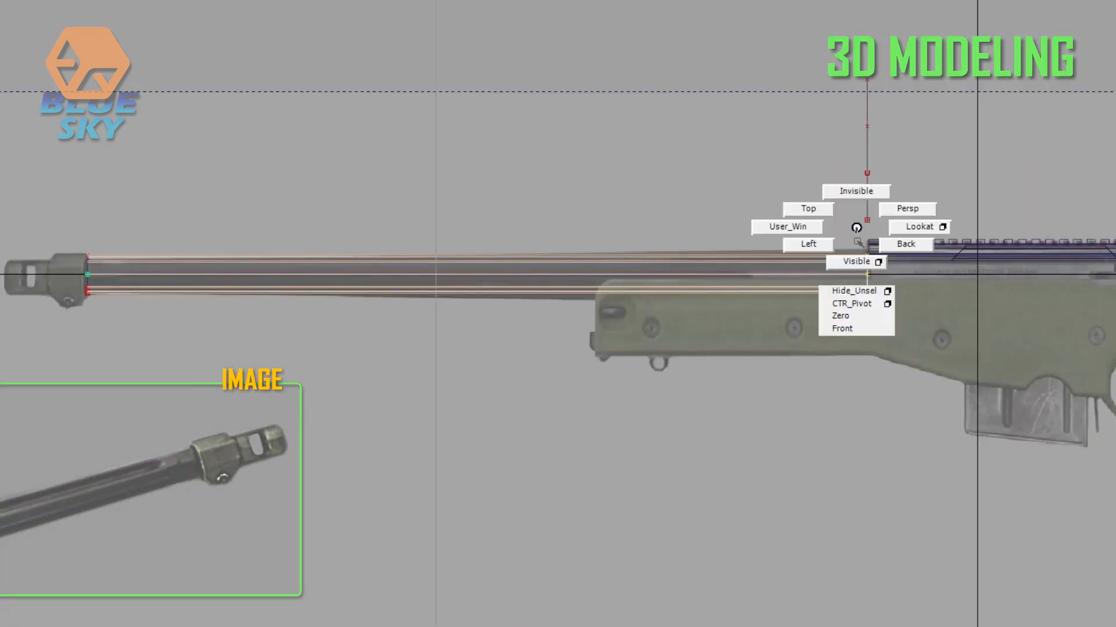
Build the tapered barrel surface between the receiver and the muzzle fitting, matching the side-view reference image.
alt+right_drag(858, 242, 929, 232)
middle_drag(895, 375, 939, 376)
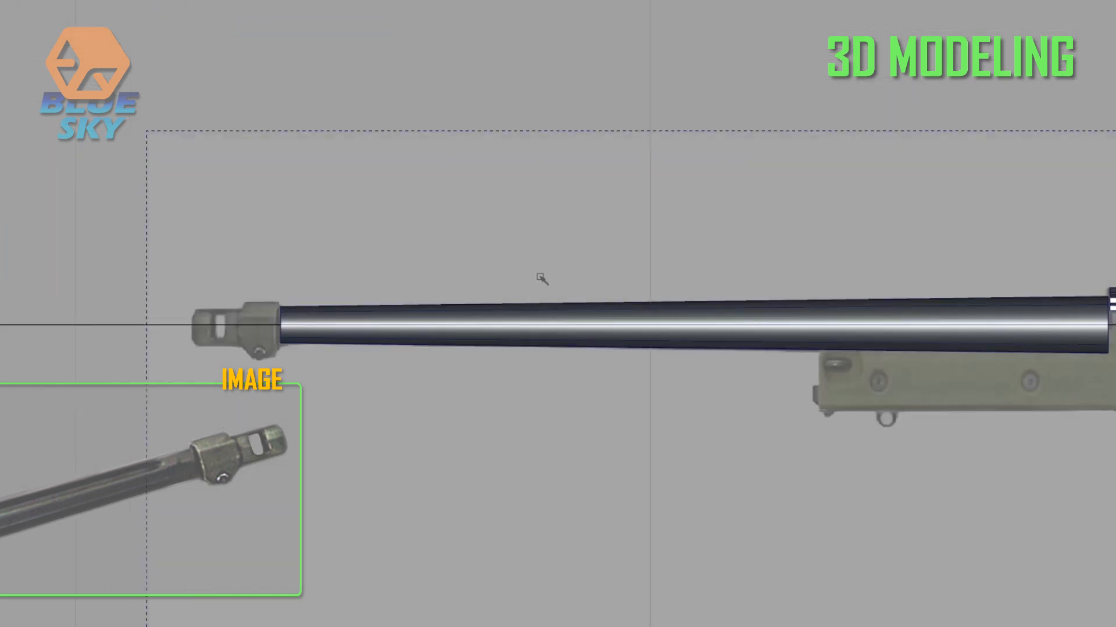
drag(727, 254, 772, 391)
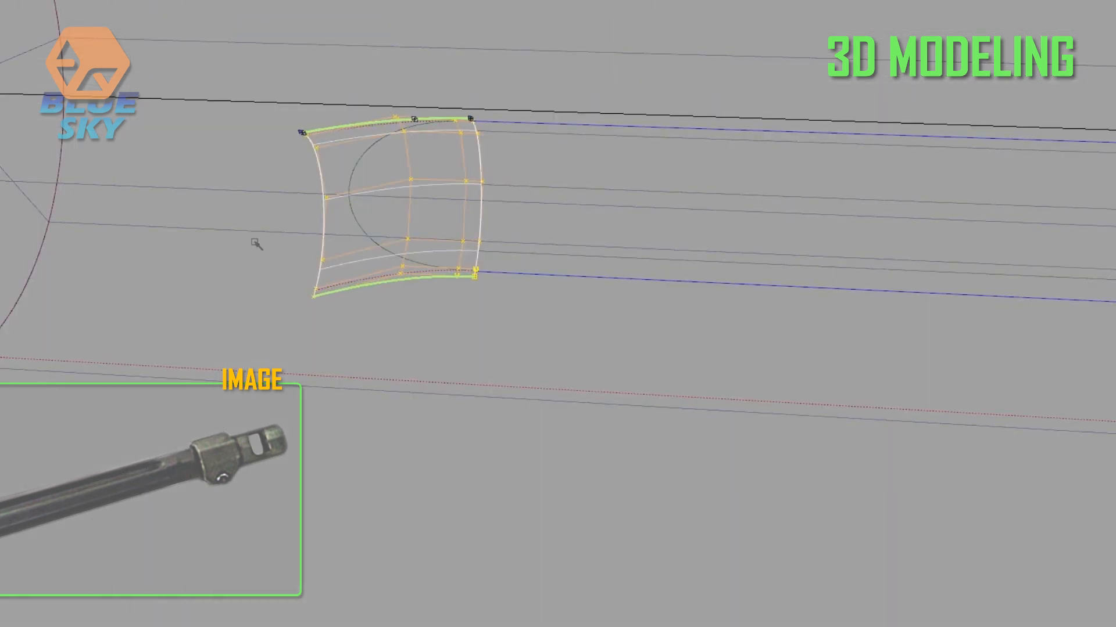
Cut a long round-ended flute into the barrel's side and repeat it evenly around the barrel axis.
ctrl+shift+drag(538, 391, 381, 238)
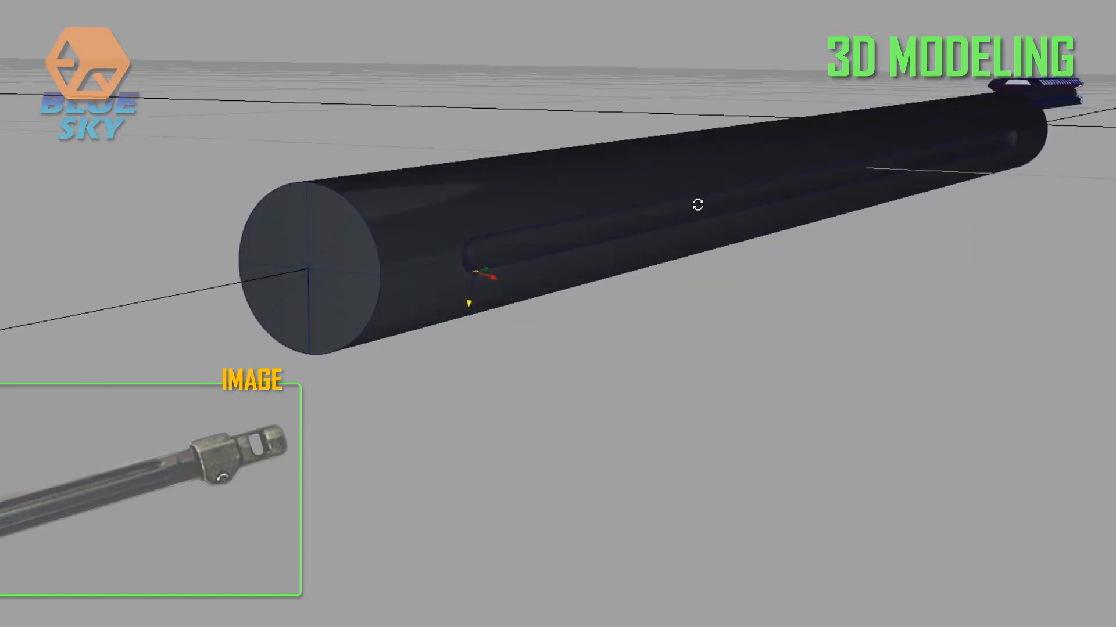
mouse_move(697, 204)
alt+mouse_down()
mouse_move(909, 200)
mouse_move(587, 155)
mouse_move(617, 70)
mouse_move(1031, 146)
alt+mouse_up()
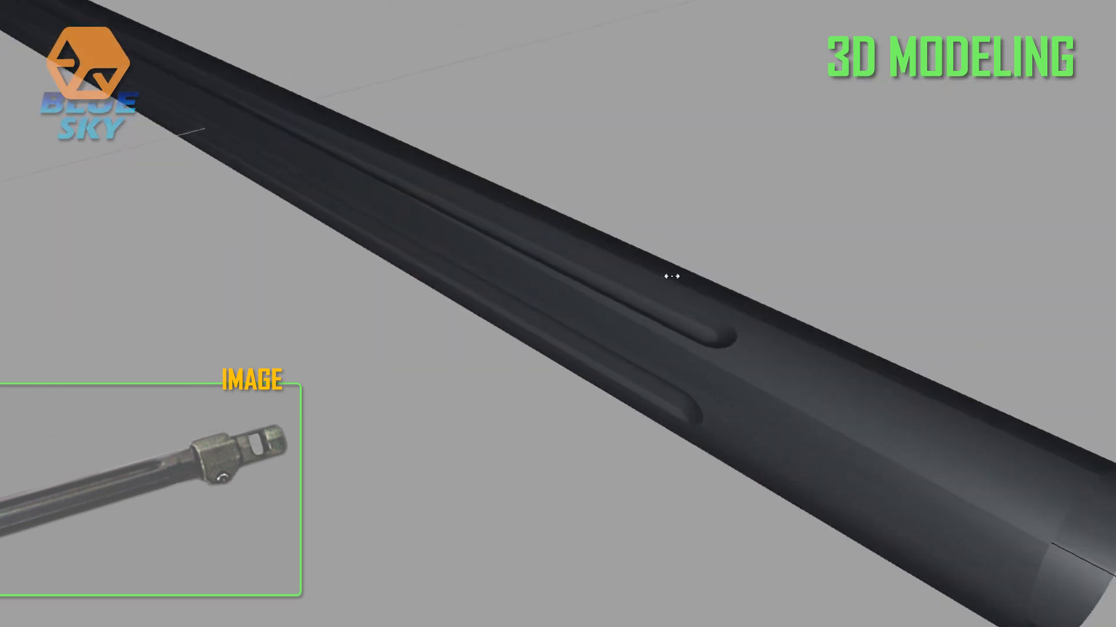
mouse_move(668, 269)
alt+mouse_down()
mouse_move(874, 263)
mouse_move(724, 197)
mouse_move(874, 181)
mouse_move(847, 215)
mouse_move(876, 262)
alt+mouse_up()
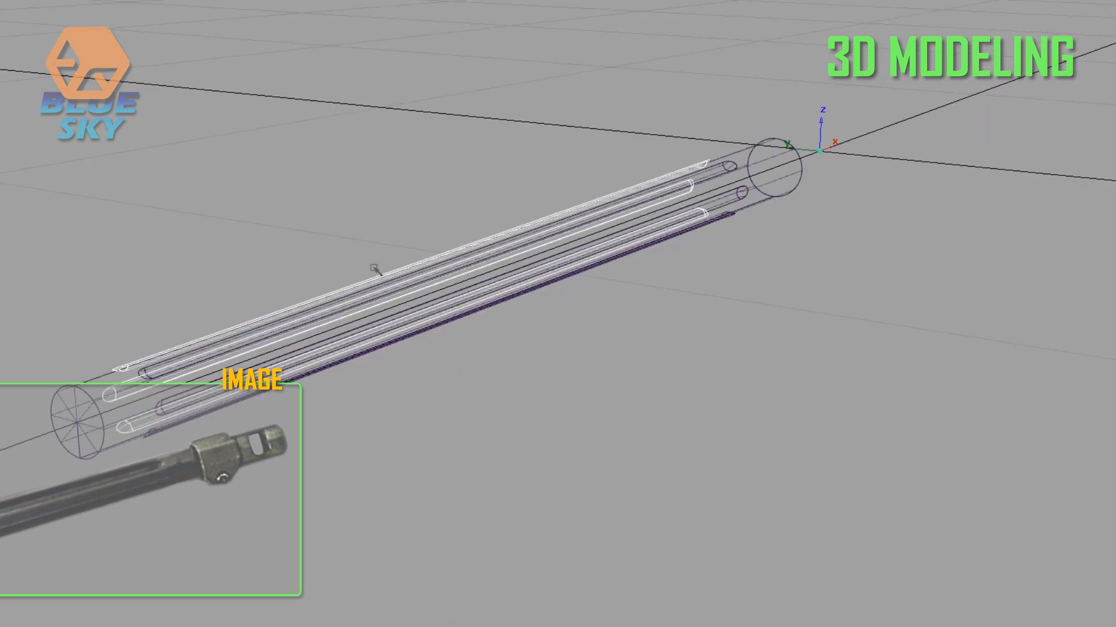
Set the offset along the flute's edge on the barrel to 0.4, matching the neighbouring flutes.
drag(726, 142, 726, 205)
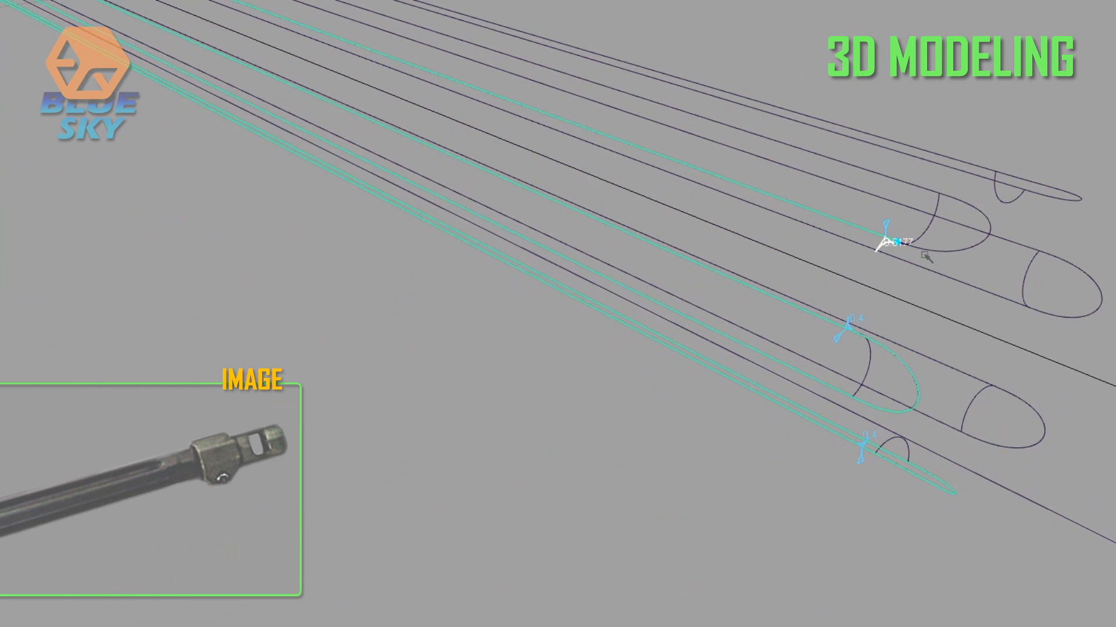
alt+shift+drag(901, 184, 910, 181)
click(969, 164)
text(0.4)
key(Return)
alt+shift+middle_drag(1017, 184, 787, 222)
alt+shift+drag(788, 222, 770, 213)
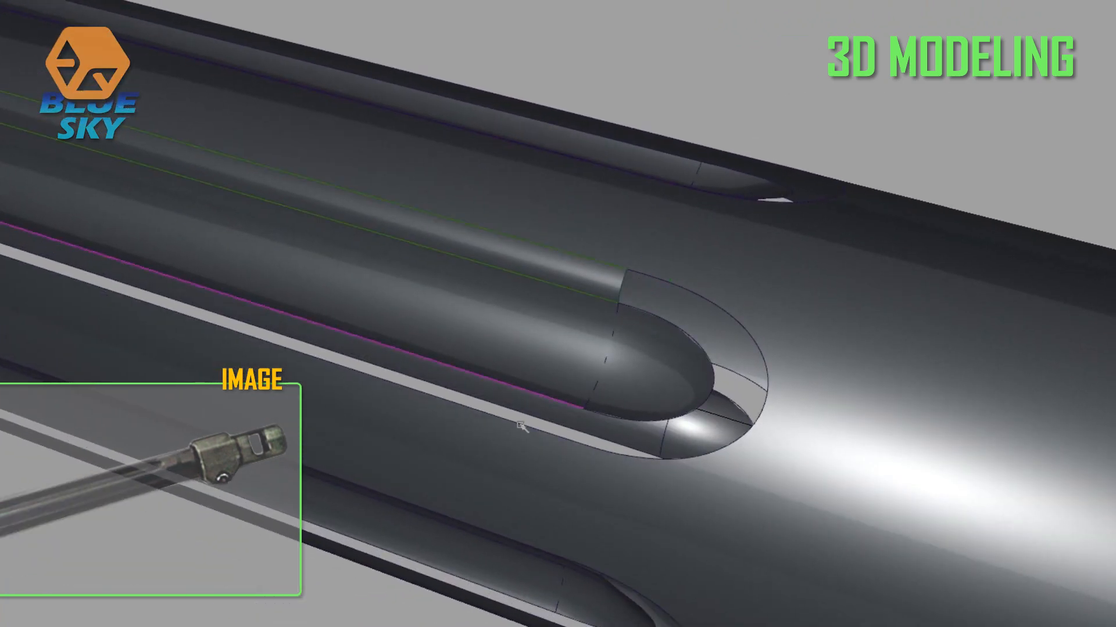
Bridge the gaps between the barrel's trimmed openings and the flute edges with smooth blend surfaces.
click(519, 429)
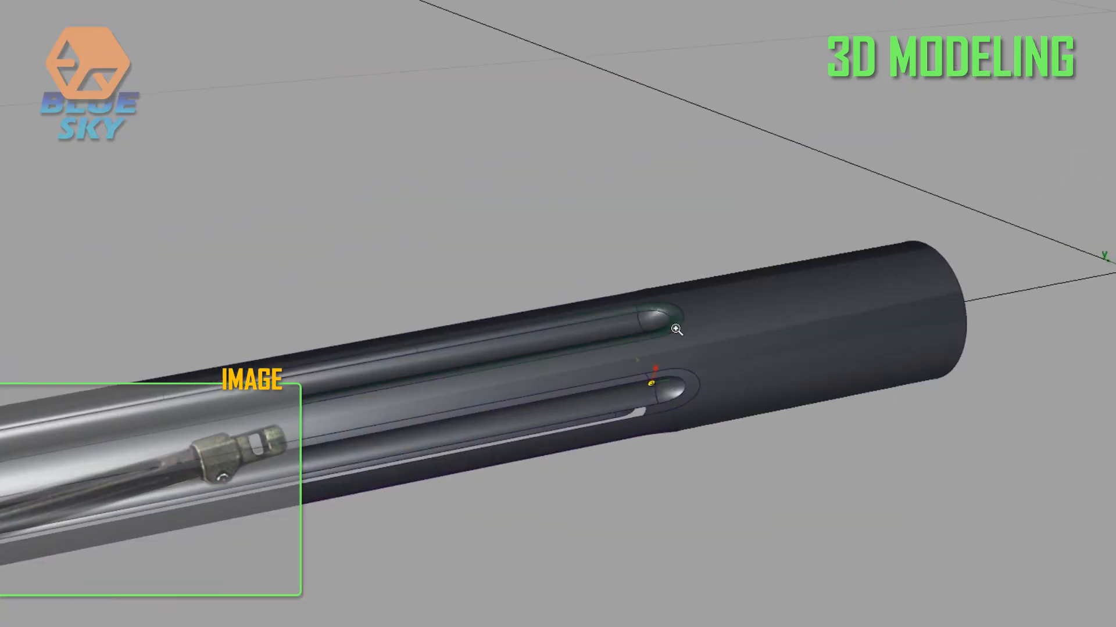
alt+shift+right_drag(676, 329, 625, 355)
click(621, 354)
click(619, 378)
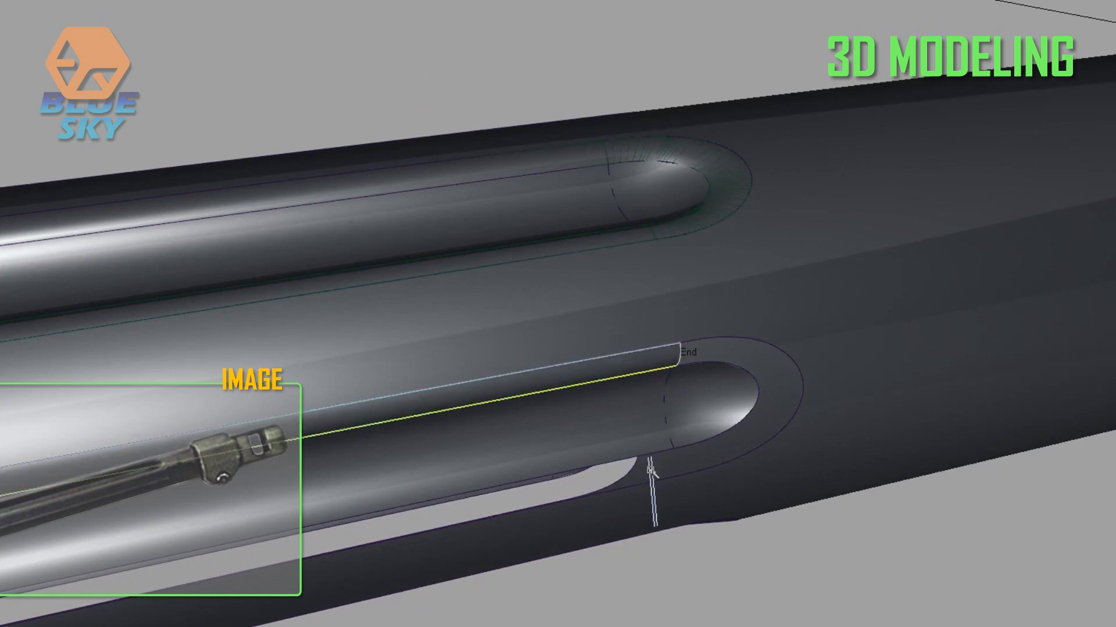
click(635, 485)
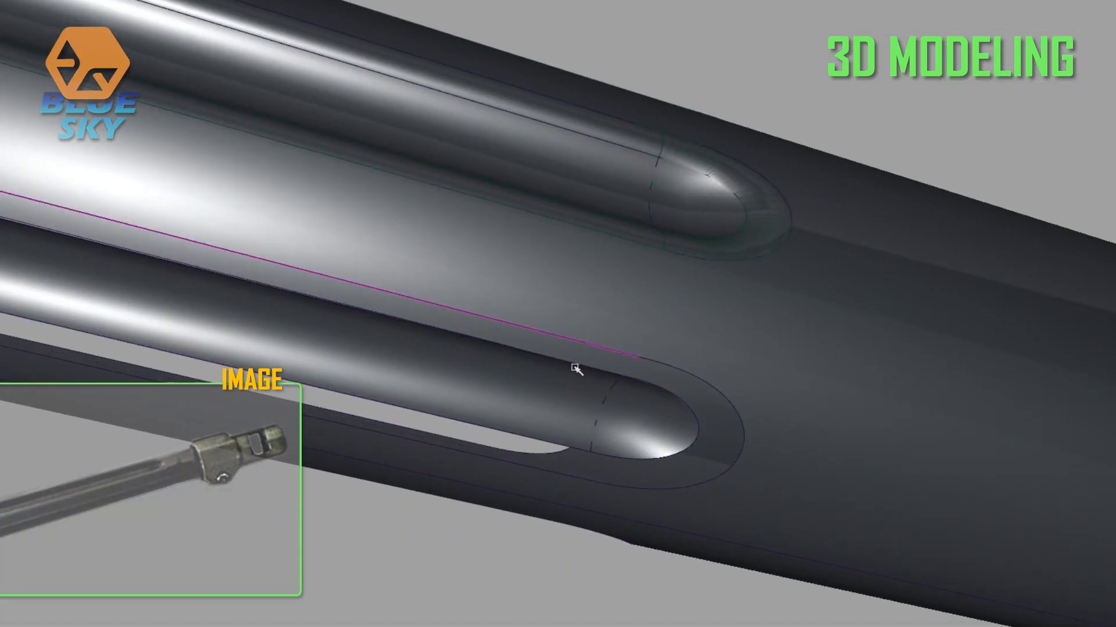
click(575, 367)
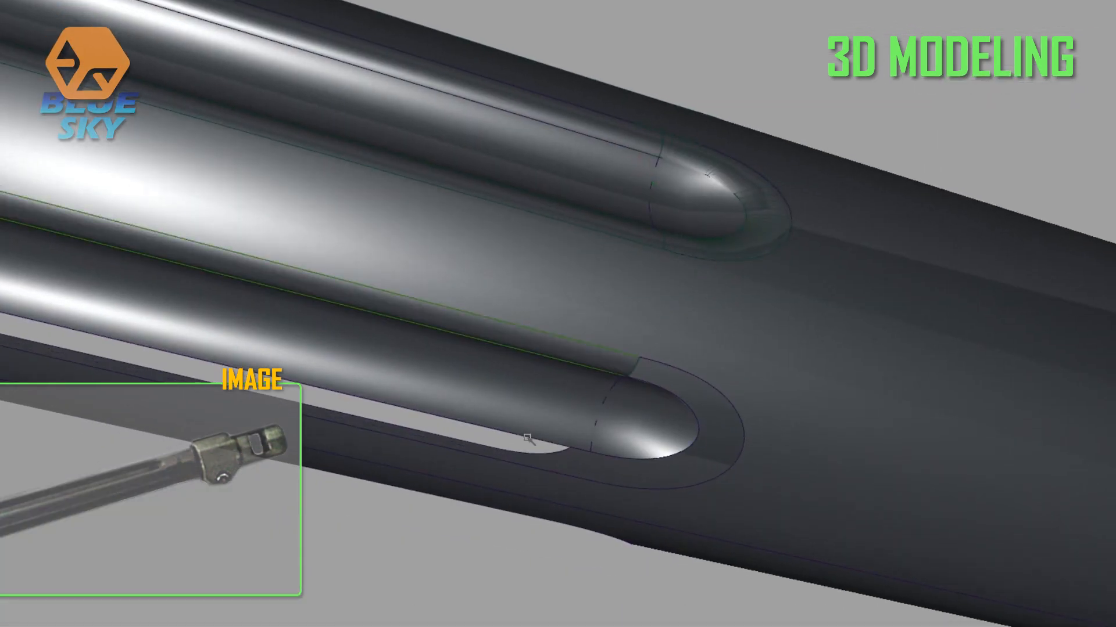
click(527, 438)
click(532, 467)
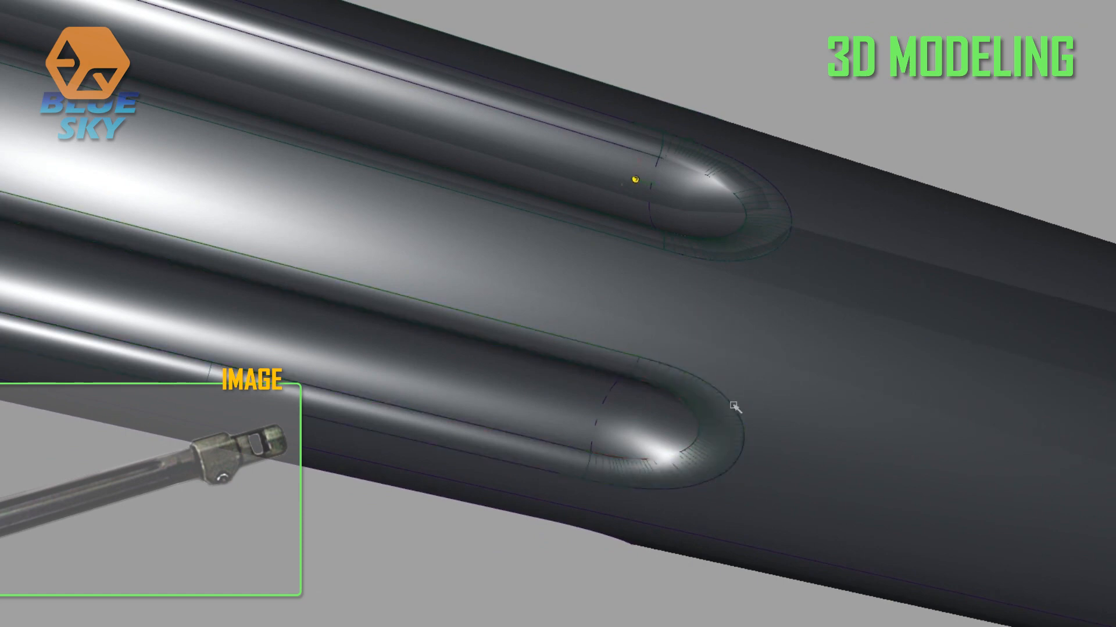
Examine the blended flutes from several angles and compare the barrel with the side-view reference image.
alt+shift+drag(734, 407, 512, 174)
alt+shift+middle_drag(512, 174, 593, 251)
alt+shift+drag(592, 252, 665, 279)
alt+shift+middle_drag(665, 279, 727, 371)
alt+shift+drag(726, 372, 659, 285)
alt+shift+right_drag(659, 286, 810, 341)
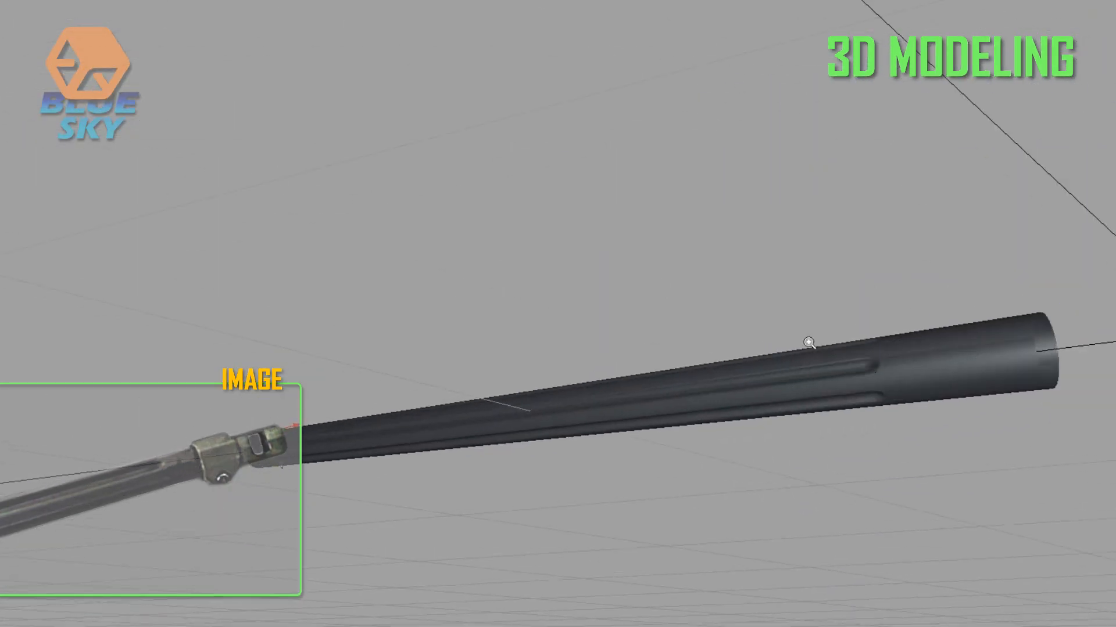
key(F6)
alt+shift+middle_drag(625, 294, 830, 226)
alt+shift+right_drag(829, 226, 645, 217)
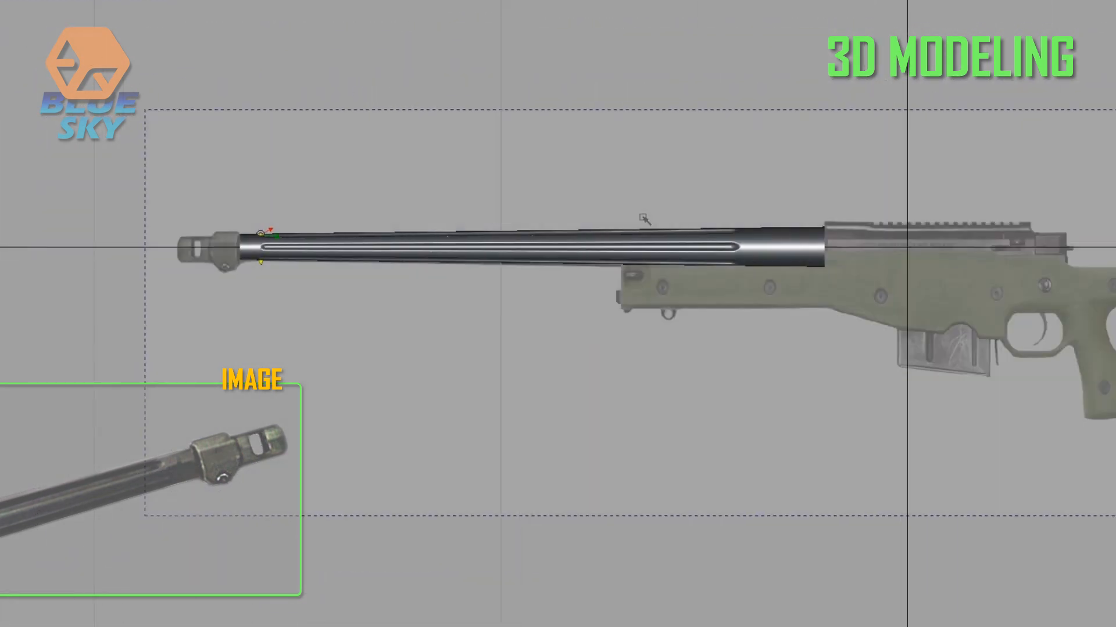
Create a cylinder on the barrel axis for the muzzle brake and position it over the reference image.
key(F7)
alt+shift+right_drag(955, 98, 648, 124)
alt+shift+middle_drag(648, 124, 982, 32)
drag(878, 135, 700, 332)
key(F6)
alt+shift+right_drag(267, 351, 87, 325)
alt+shift+middle_drag(656, 116, 877, 348)
ctrl+shift+middle_drag(882, 262, 864, 68)
alt+shift+middle_drag(1012, 93, 629, 237)
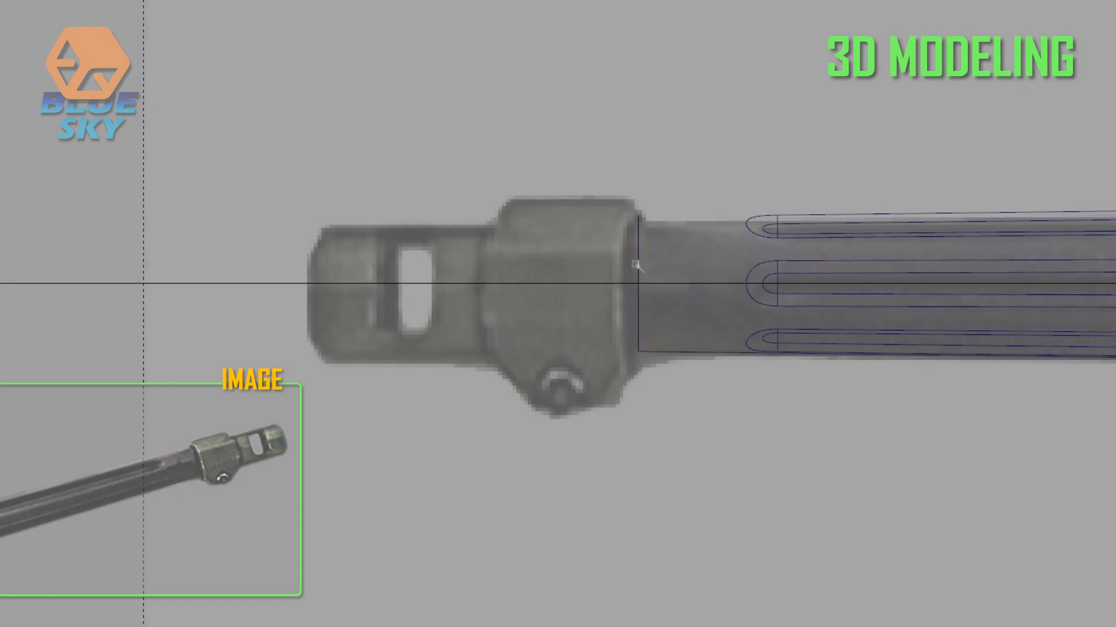
ctrl+alt+middle_click(645, 260)
alt+shift+right_drag(668, 195, 642, 187)
alt+shift+middle_drag(642, 187, 644, 212)
ctrl+shift+middle_drag(574, 166, 707, 157)
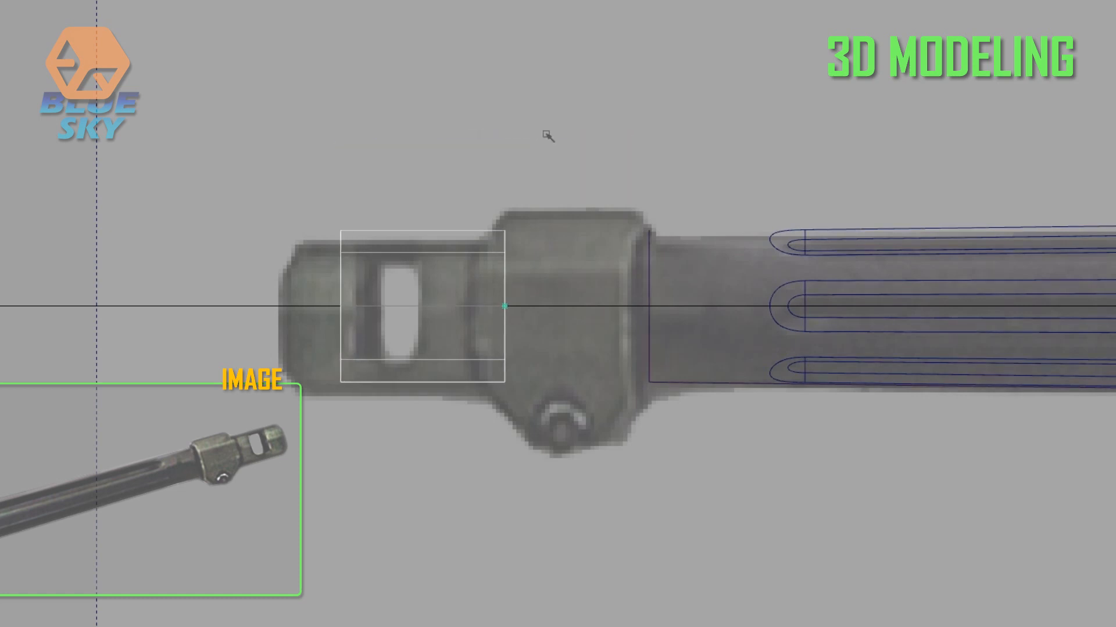
middle_drag(538, 134, 598, 135)
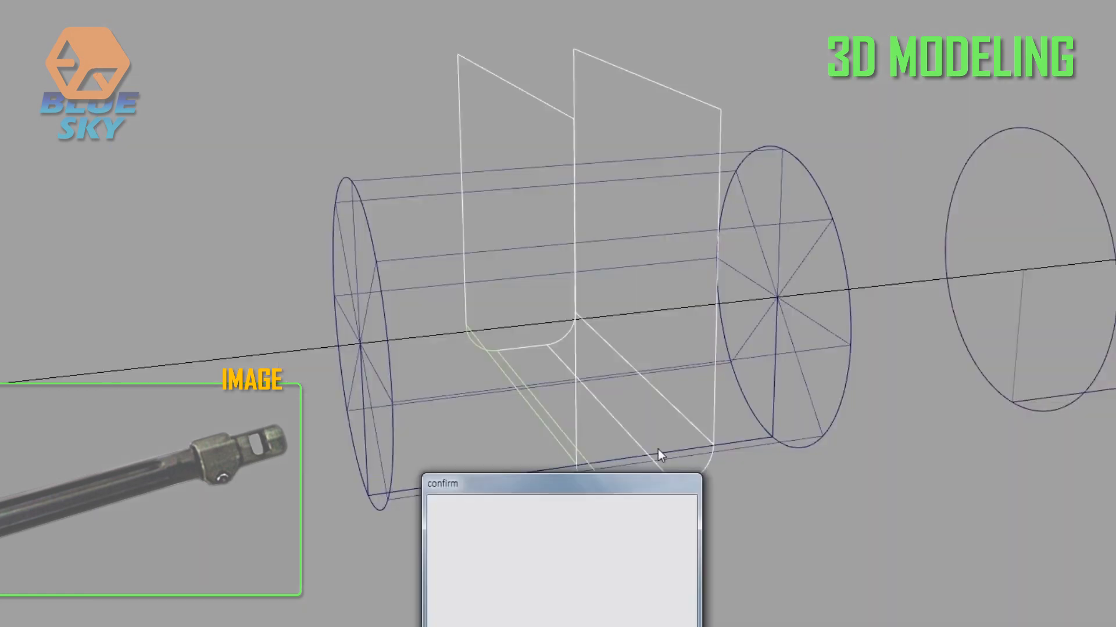
Build the cutting shapes inside the muzzle brake cylinder: a rounded U-shaped slot, a rectangular box and a bore cylinder.
alt+shift+drag(657, 456, 588, 535)
alt+shift+drag(496, 521, 605, 471)
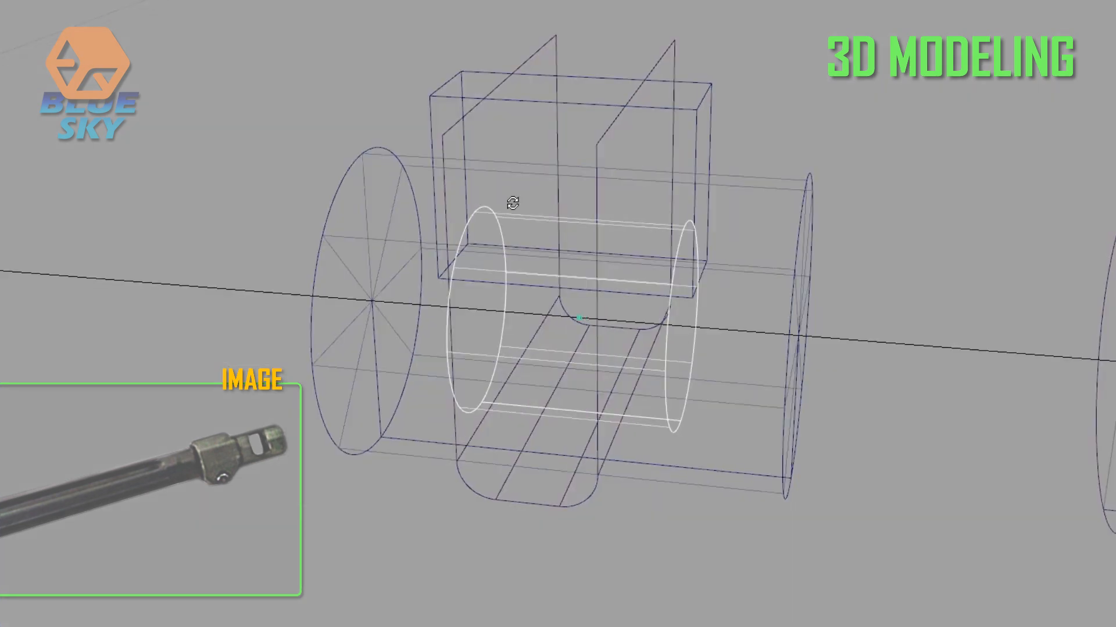
alt+drag(511, 204, 470, 70)
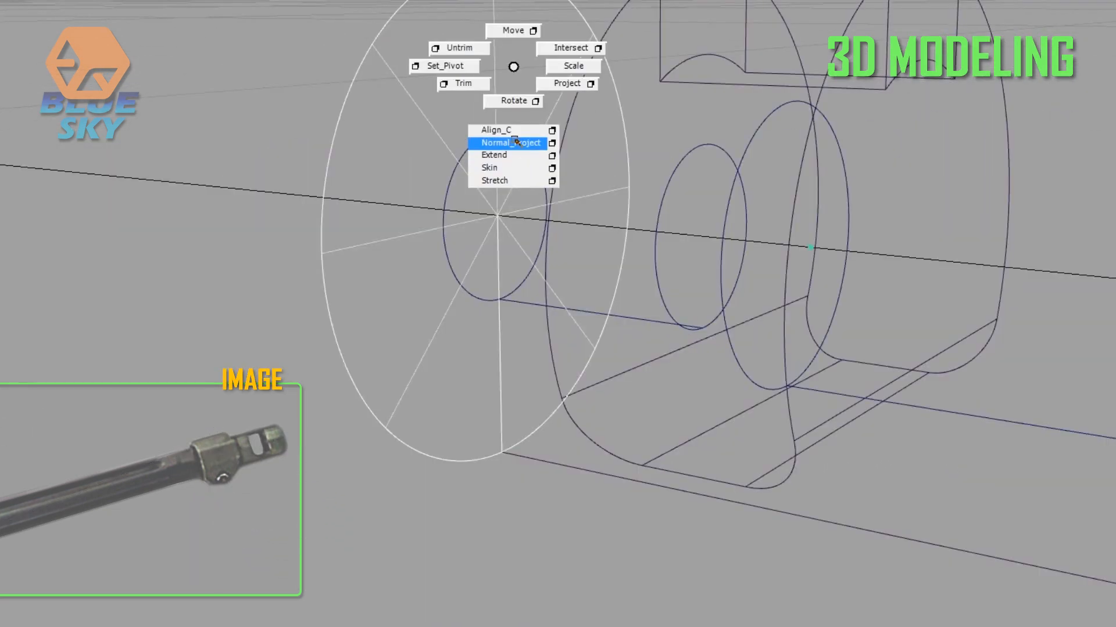
Trim the muzzle brake surfaces to open the side port and the bore through the front face.
click(675, 352)
alt+shift+drag(675, 351, 685, 329)
ctrl+shift+drag(682, 232, 681, 177)
click(669, 353)
ctrl+shift+drag(786, 240, 617, 424)
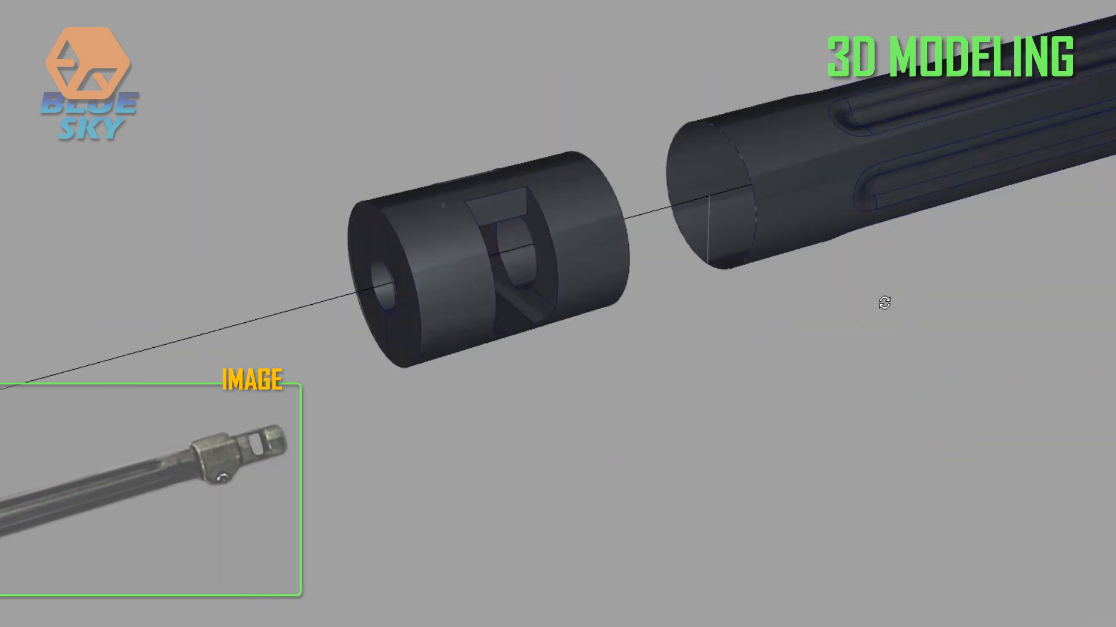
mouse_move(884, 302)
alt+shift+mouse_down()
mouse_move(616, 219)
mouse_move(296, 244)
alt+shift+mouse_up()
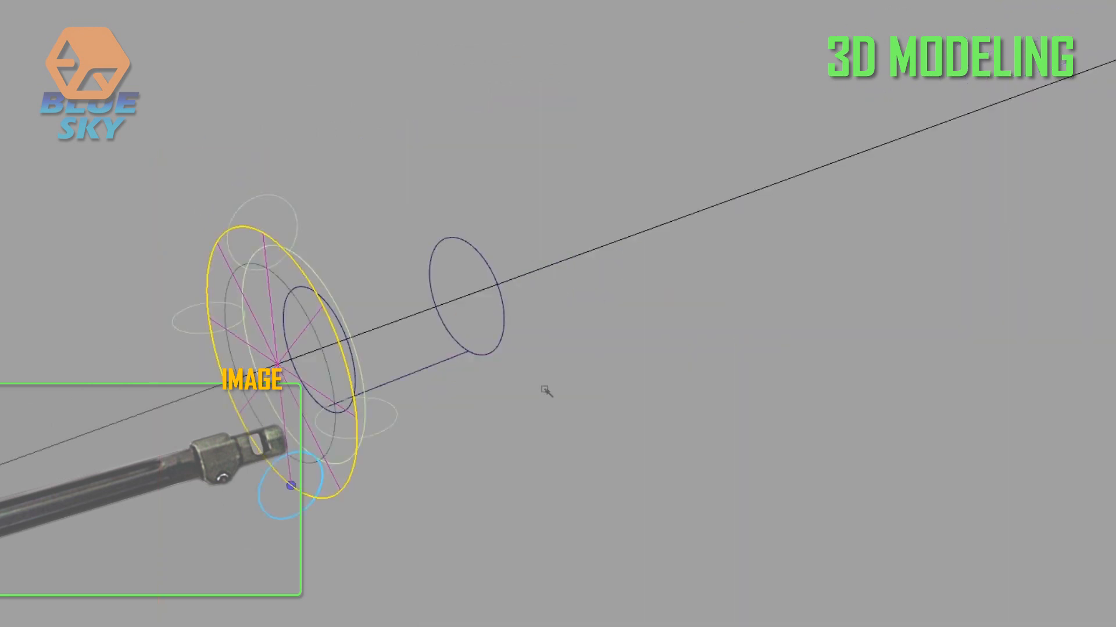
Build a tapered surface between the two concentric circles at the muzzle brake's front opening.
drag(331, 128, 372, 164)
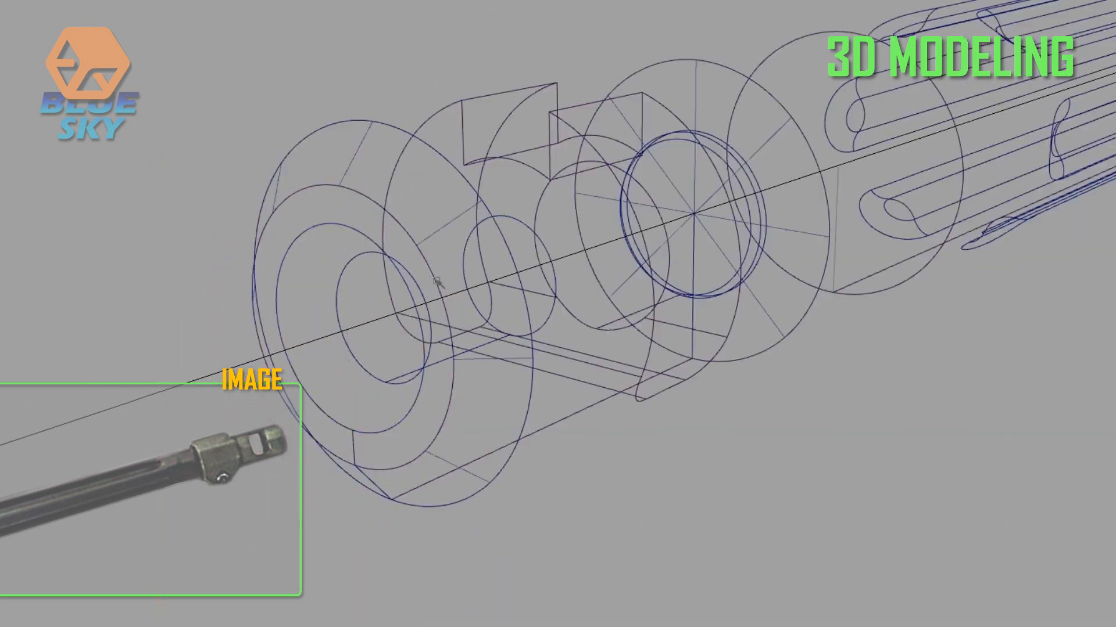
right_drag(385, 152, 329, 228)
click(325, 225)
click(372, 252)
drag(256, 104, 602, 567)
alt+shift+right_drag(602, 567, 598, 459)
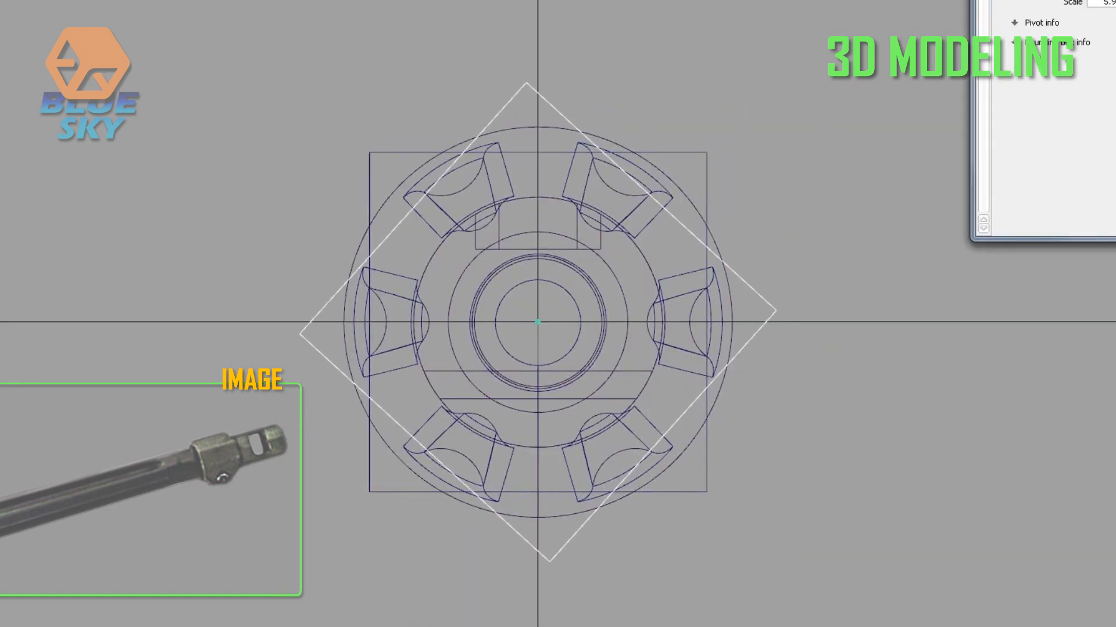
Build the faceted clamp collar behind the muzzle brake from crossed square blocks and place a screw cylinder at its lower edge.
key(Return)
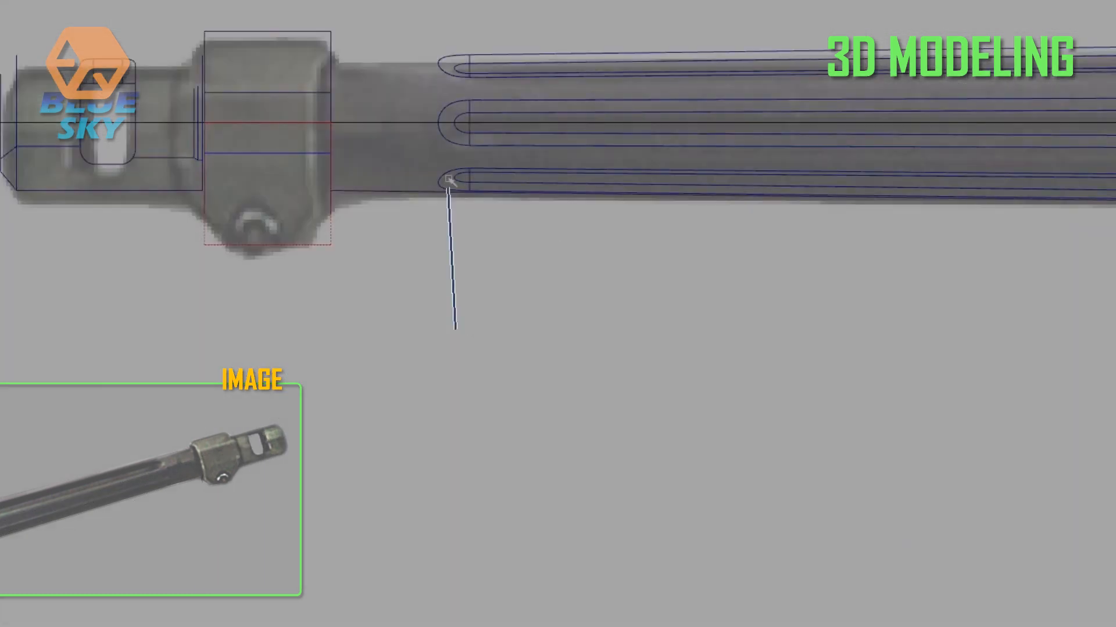
right_drag(389, 81, 157, 241)
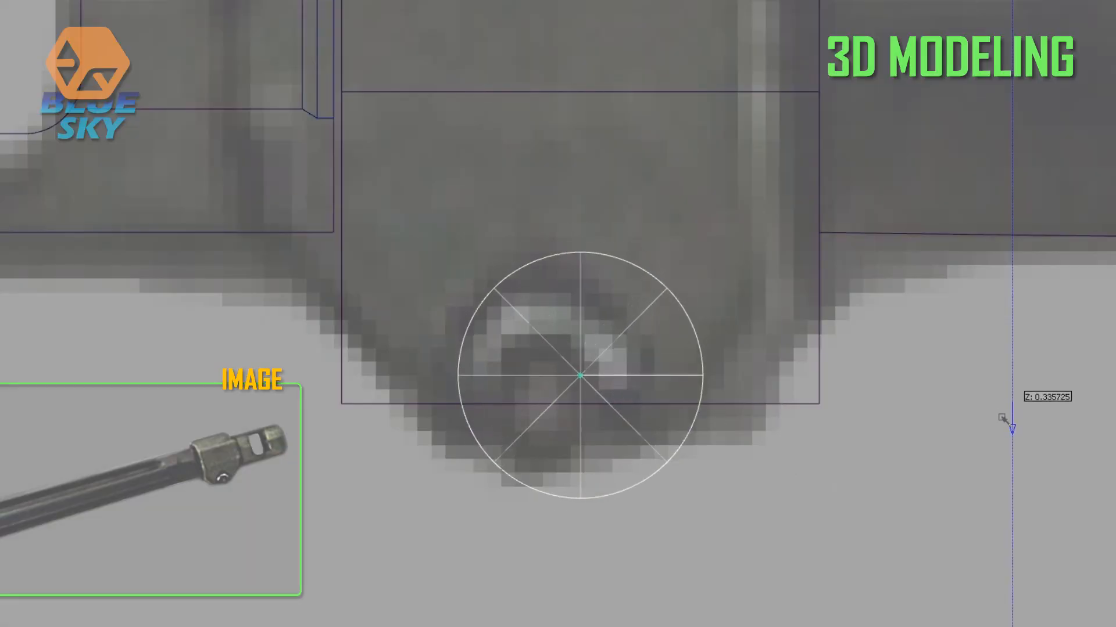
middle_drag(1028, 394, 996, 441)
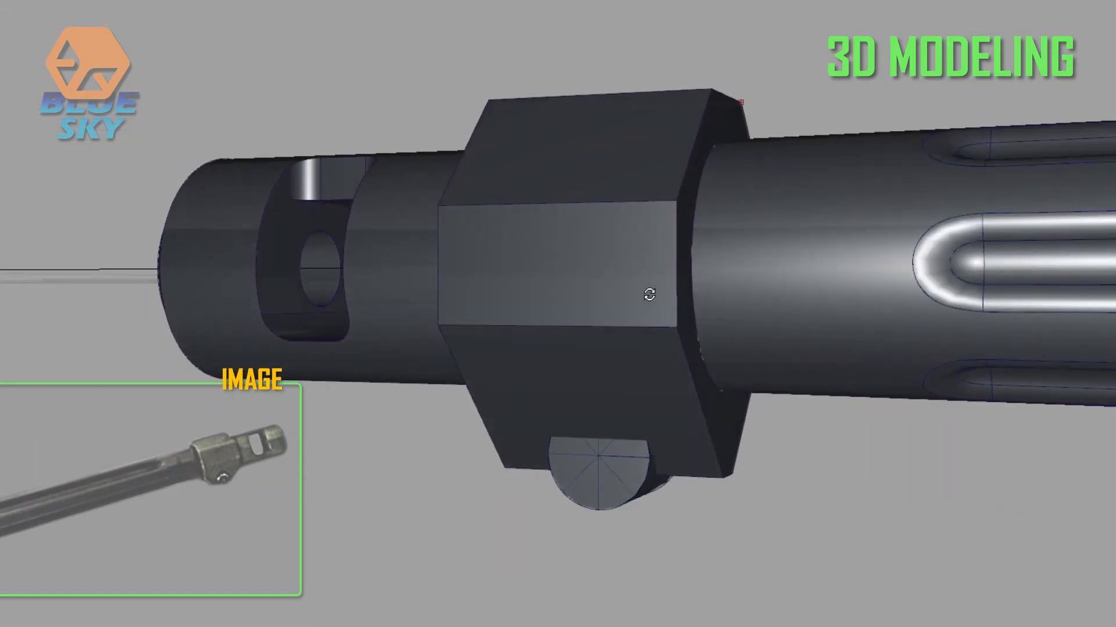
mouse_move(647, 294)
alt+mouse_down()
mouse_move(745, 334)
mouse_move(635, 501)
alt+mouse_up()
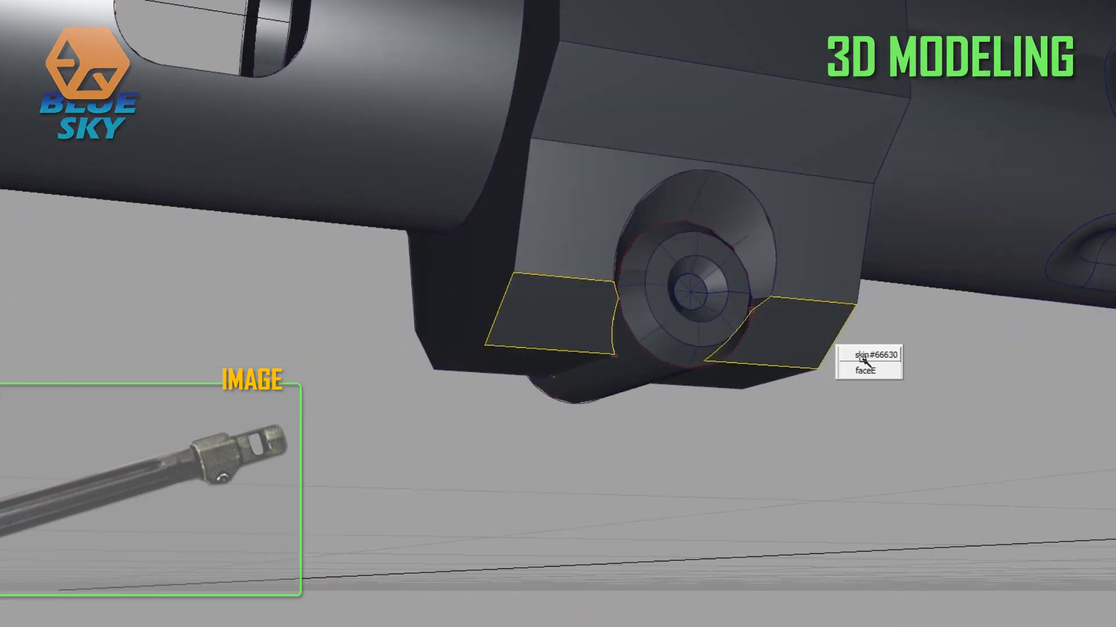
Bevel the clamp collar's outer edges on both ends, including the lower facets around the screw.
click(862, 359)
middle_drag(862, 359, 766, 279)
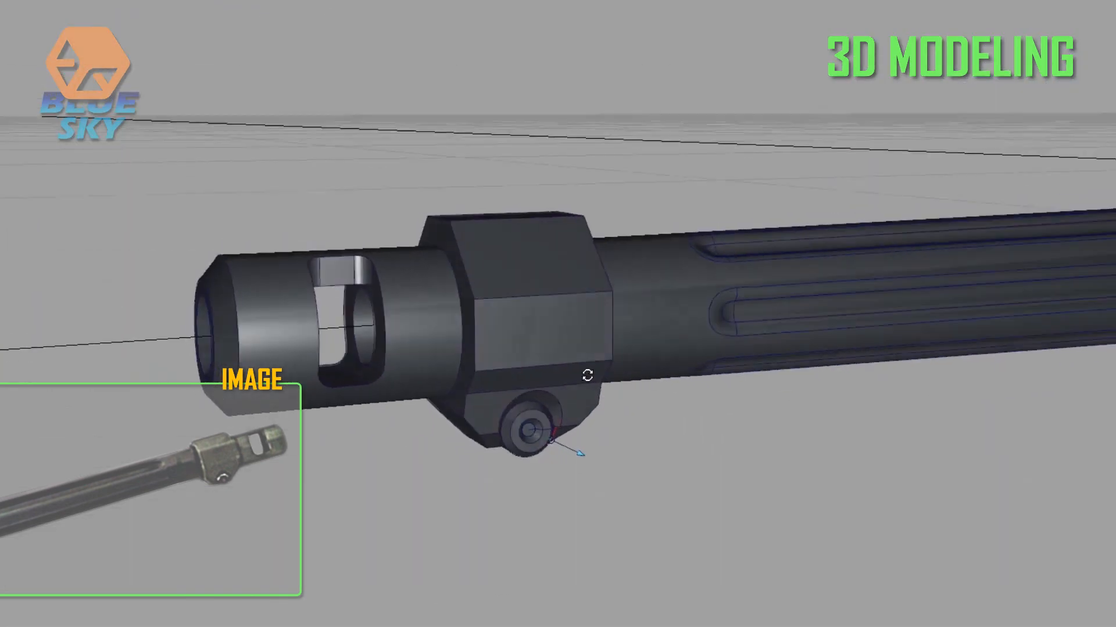
middle_drag(587, 375, 528, 324)
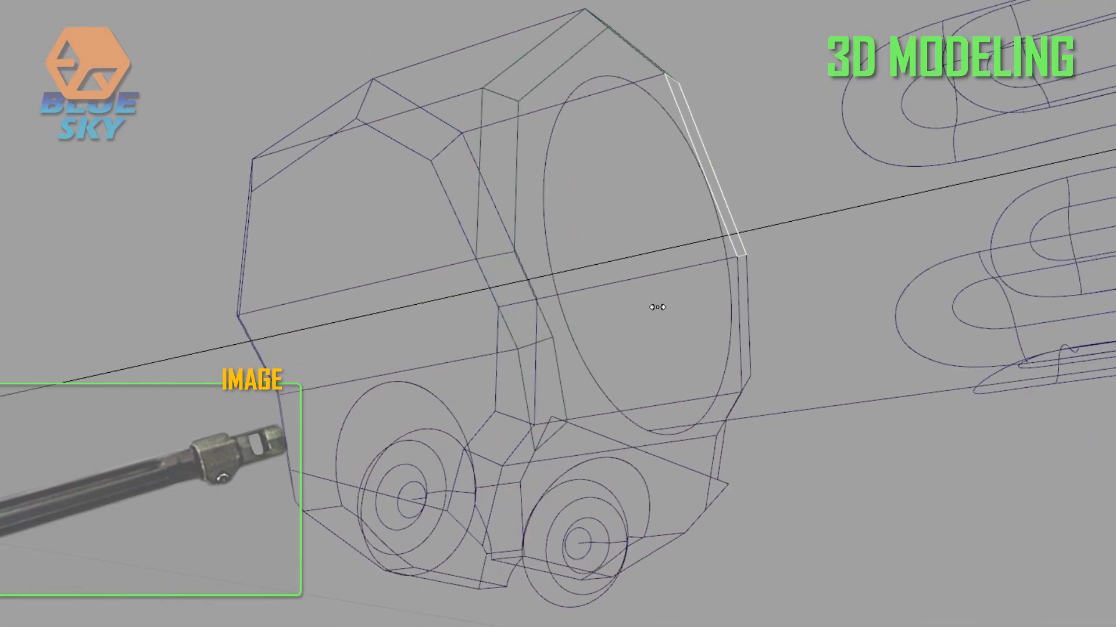
click(745, 326)
mouse_move(657, 307)
alt+shift+mouse_down()
mouse_move(744, 325)
mouse_move(762, 443)
mouse_move(710, 493)
alt+shift+mouse_up()
click(762, 443)
click(713, 485)
ctrl+shift+right_drag(423, 305, 656, 505)
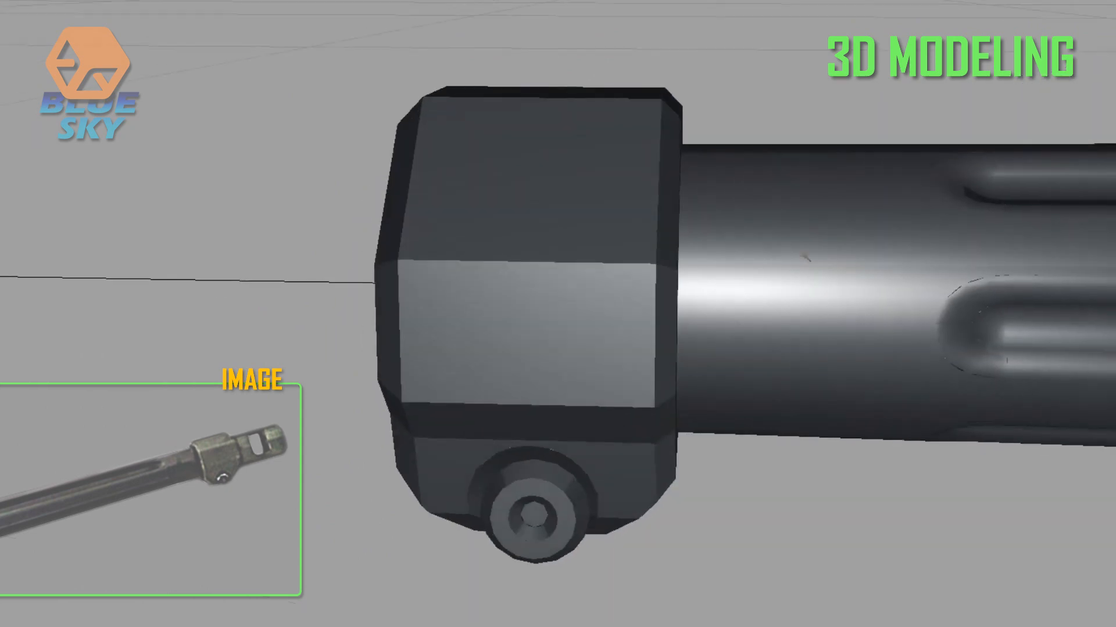
Trim the circular disc face inside the muzzle brake to the port walls.
mouse_move(805, 256)
alt+shift+mouse_down()
mouse_move(849, 313)
mouse_move(632, 308)
alt+shift+mouse_up()
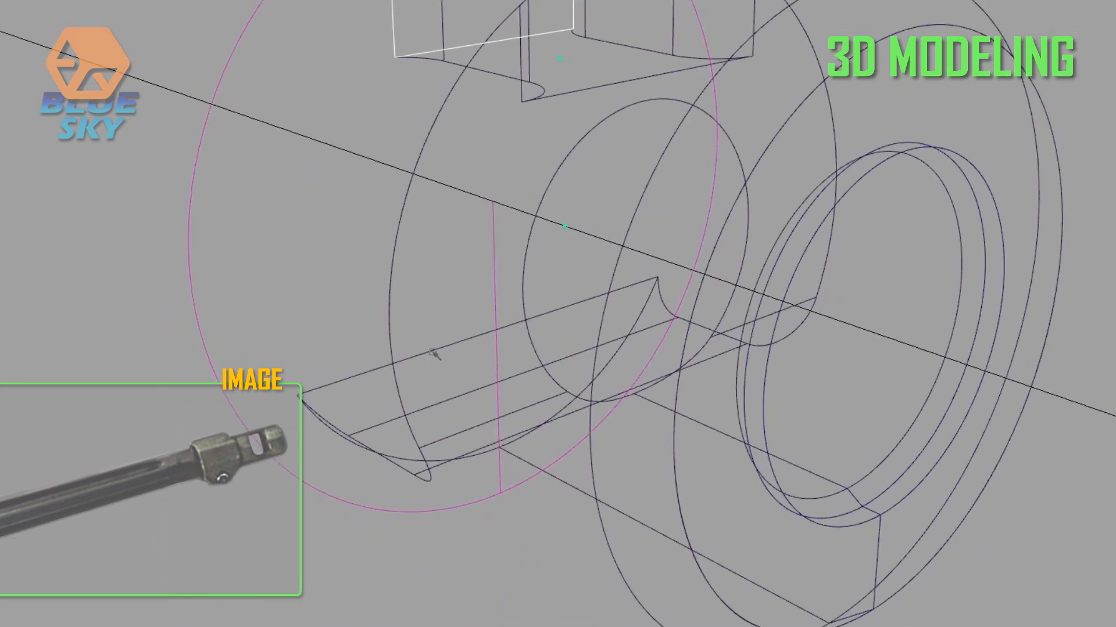
alt+shift+drag(433, 353, 340, 476)
alt+shift+drag(498, 512, 430, 148)
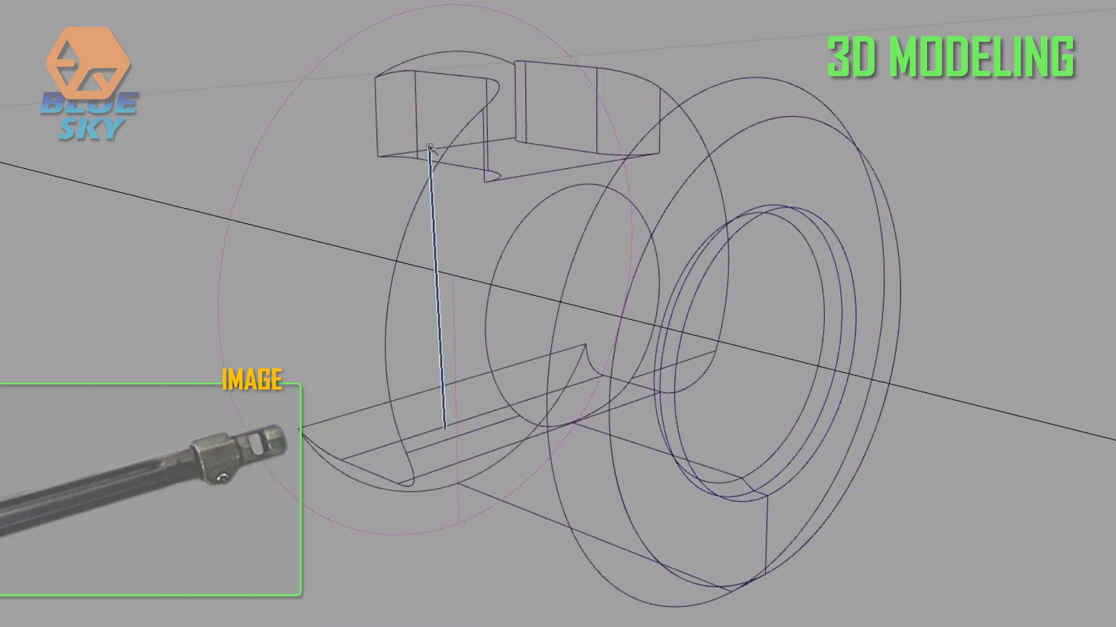
click(341, 263)
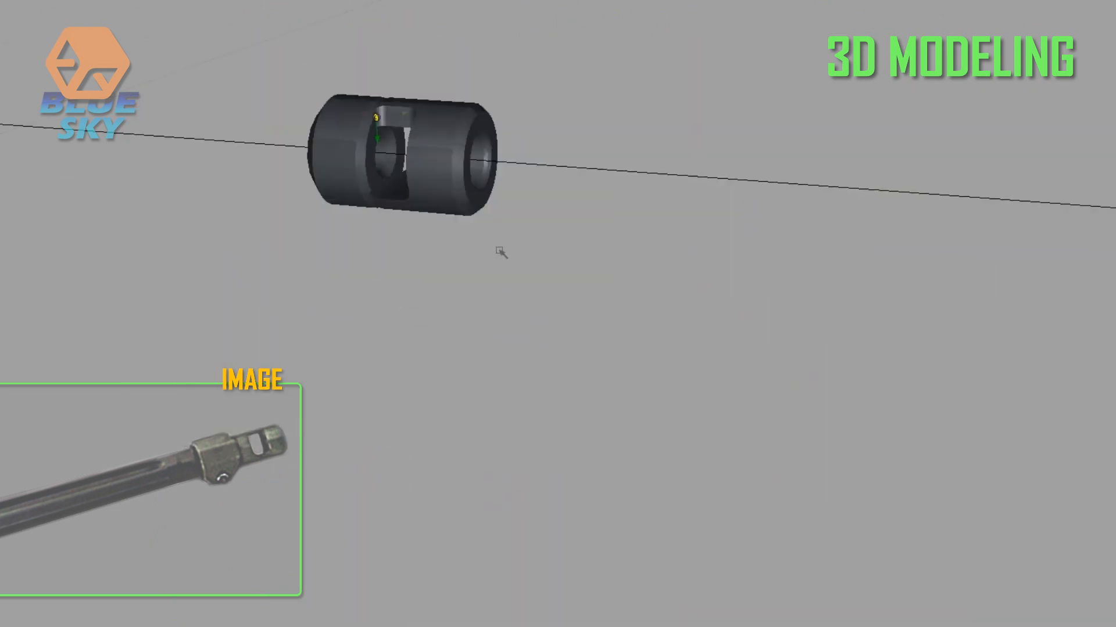
mouse_move(498, 249)
alt+shift+mouse_down()
mouse_move(276, 249)
mouse_move(632, 242)
alt+shift+mouse_up()
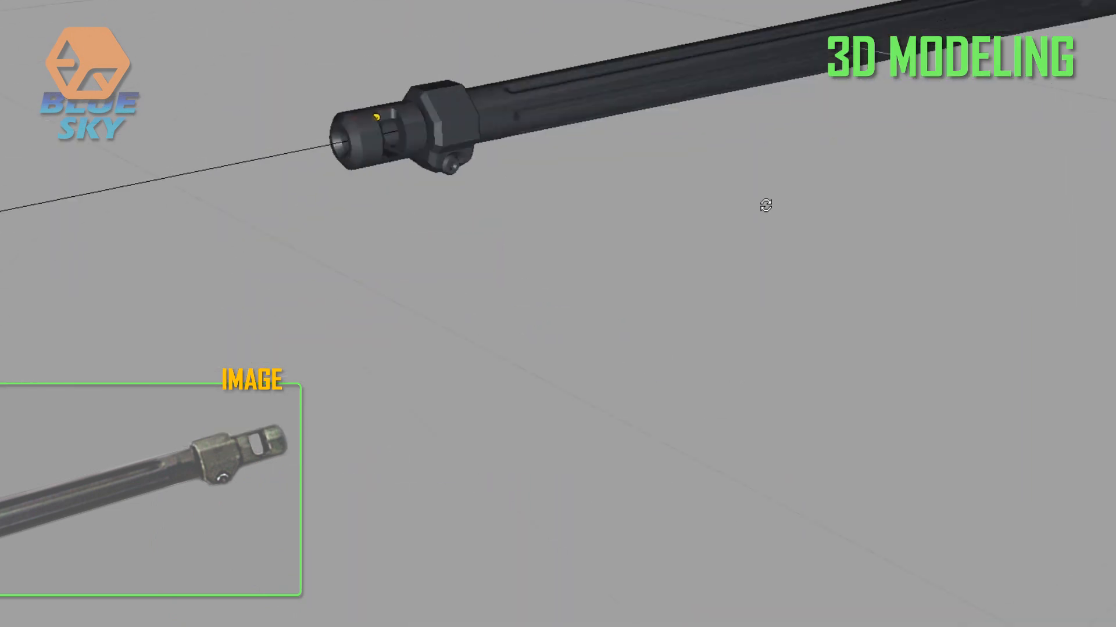
alt+shift+drag(764, 201, 592, 389)
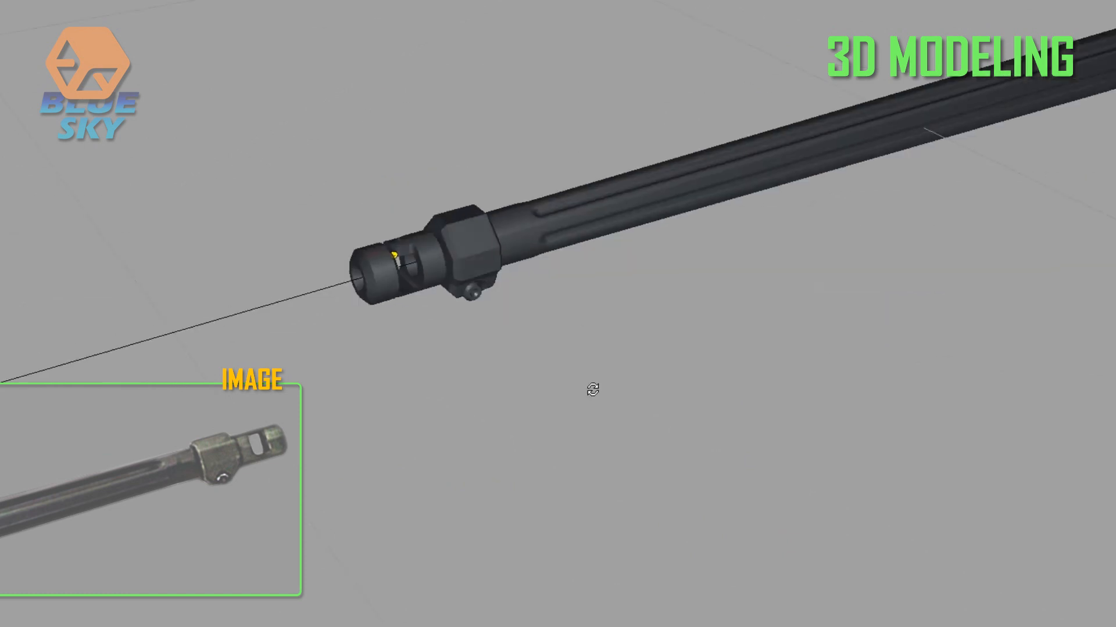
Give the muzzle brake a stepped cylindrical rear shank that seats inside the clamp collar.
scroll(643, 275, up, 5)
key(4)
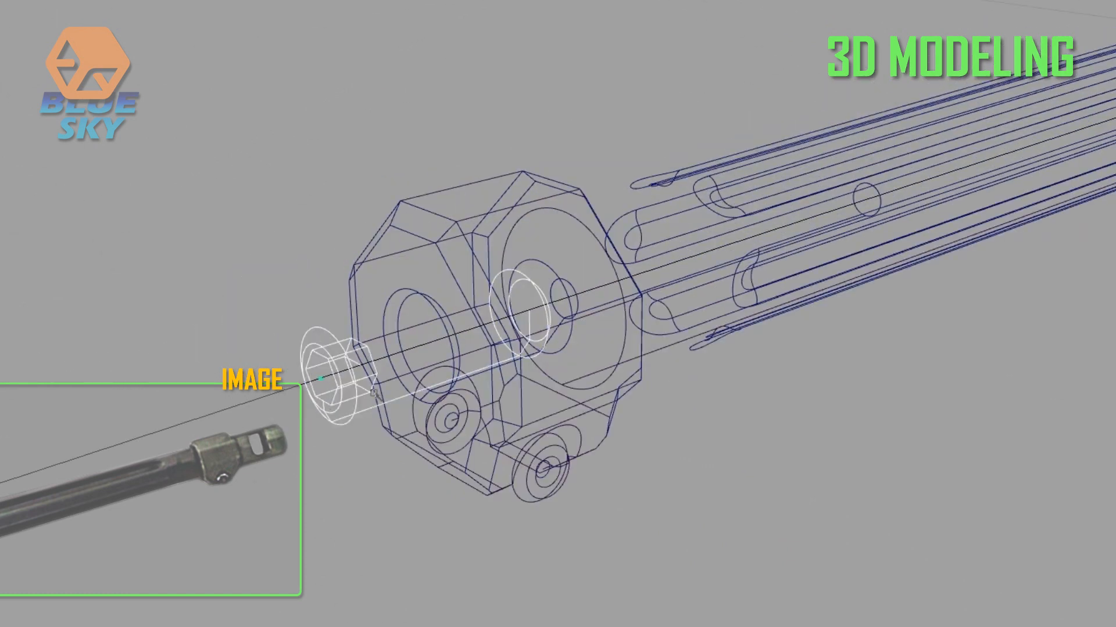
key(5)
mouse_move(386, 386)
alt+mouse_down()
mouse_move(554, 304)
mouse_move(543, 319)
alt+mouse_up()
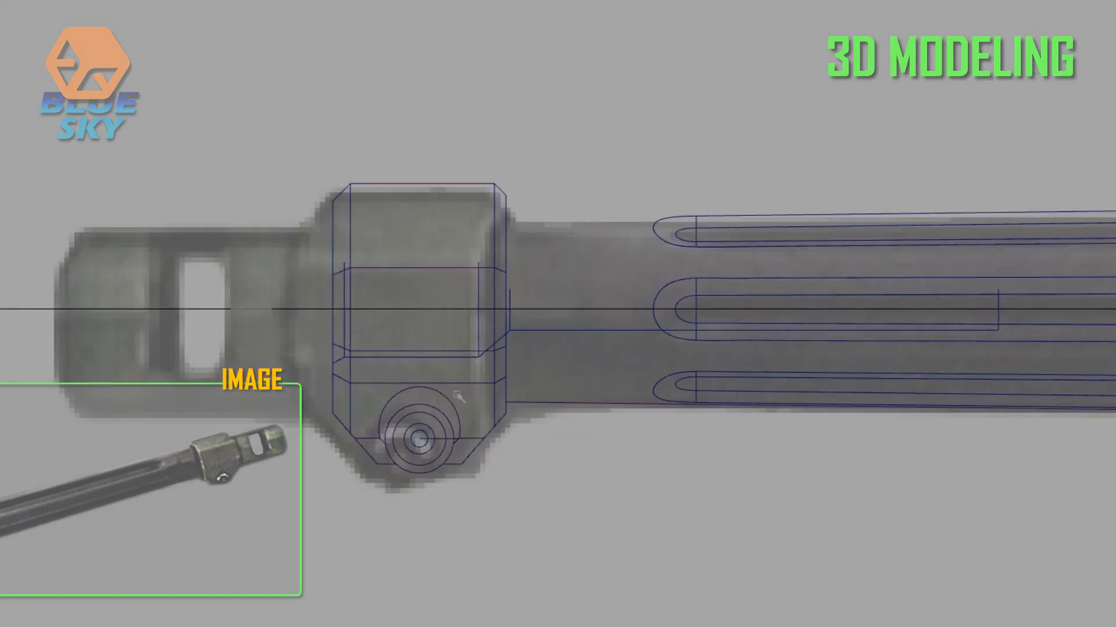
scroll(535, 332, down, 3)
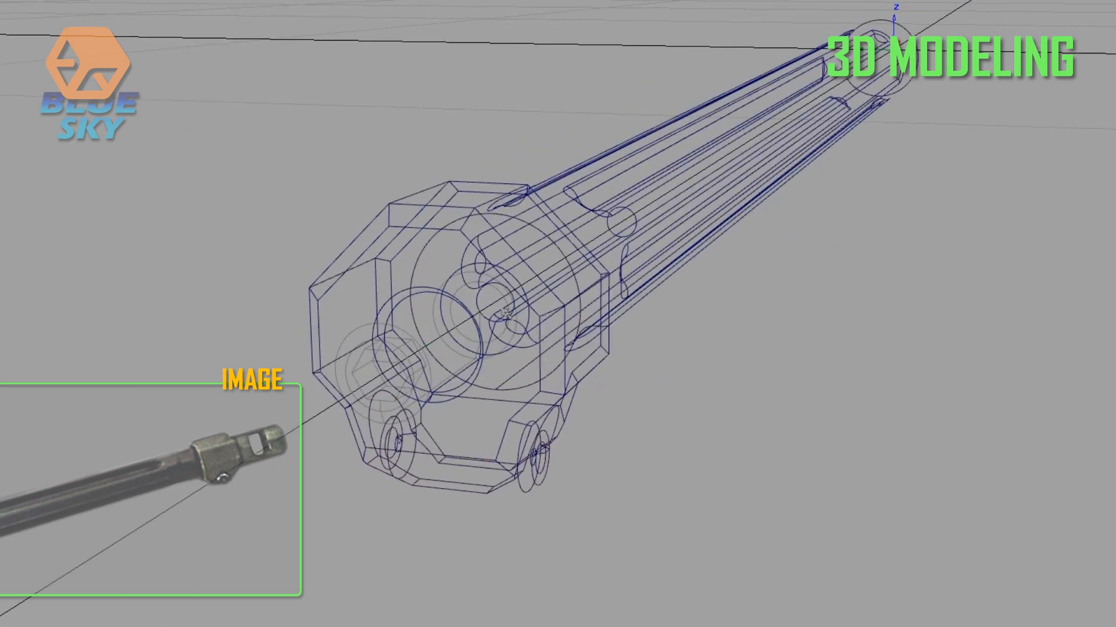
key(5)
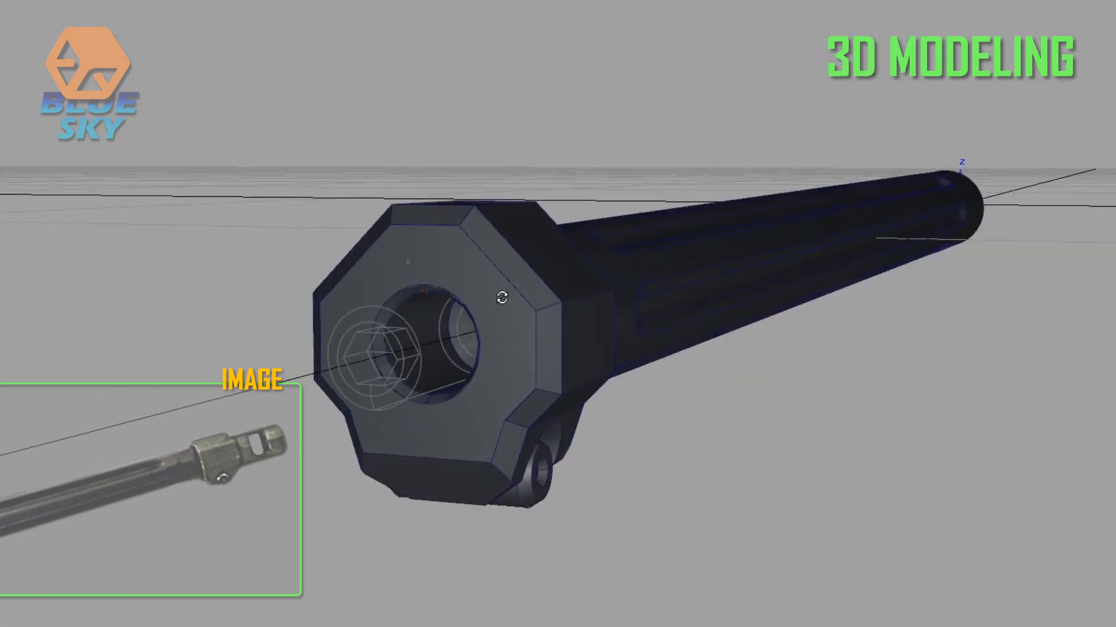
alt+drag(982, 451, 863, 429)
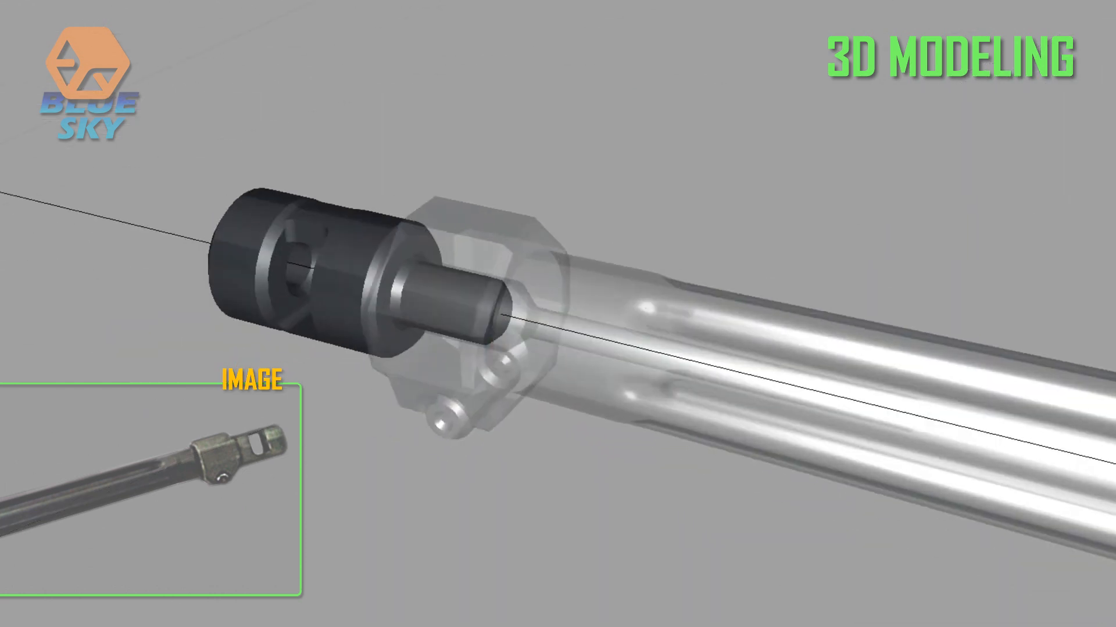
alt+drag(715, 360, 505, 335)
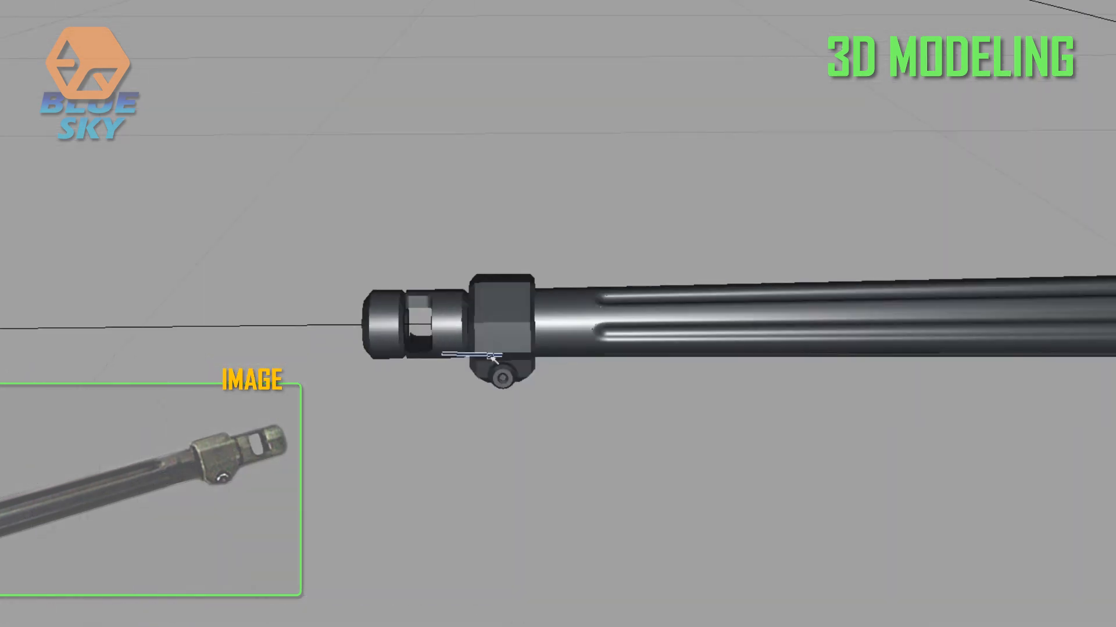
alt+middle_drag(406, 349, 469, 365)
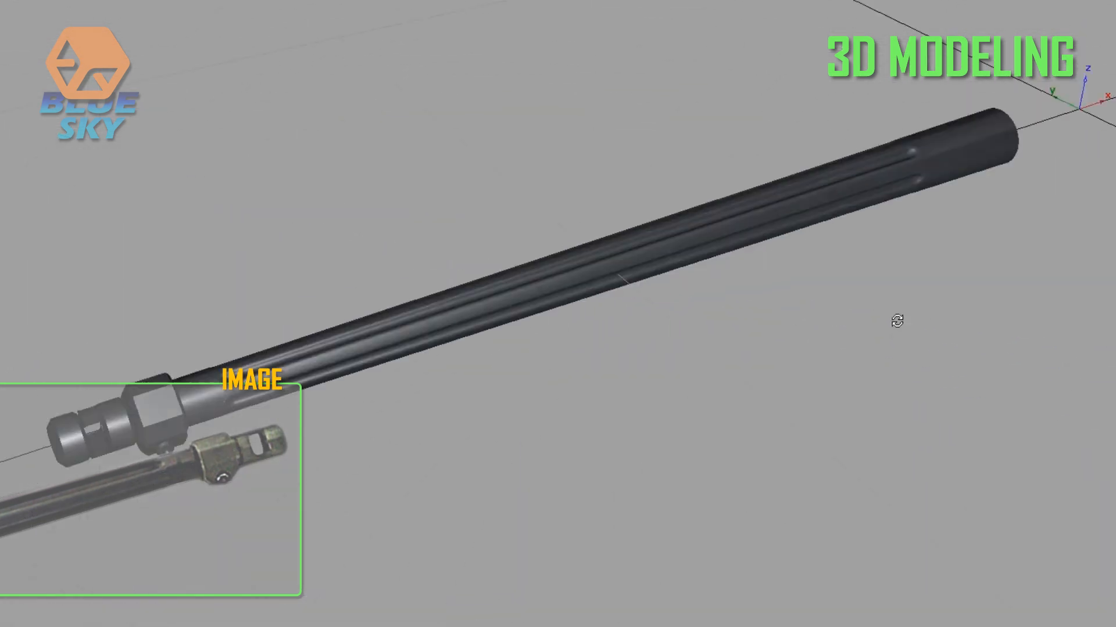
Build the faceted receiver behind the barrel with a slotted top rail and a separate chamfered rear block.
alt+middle_drag(897, 319, 872, 311)
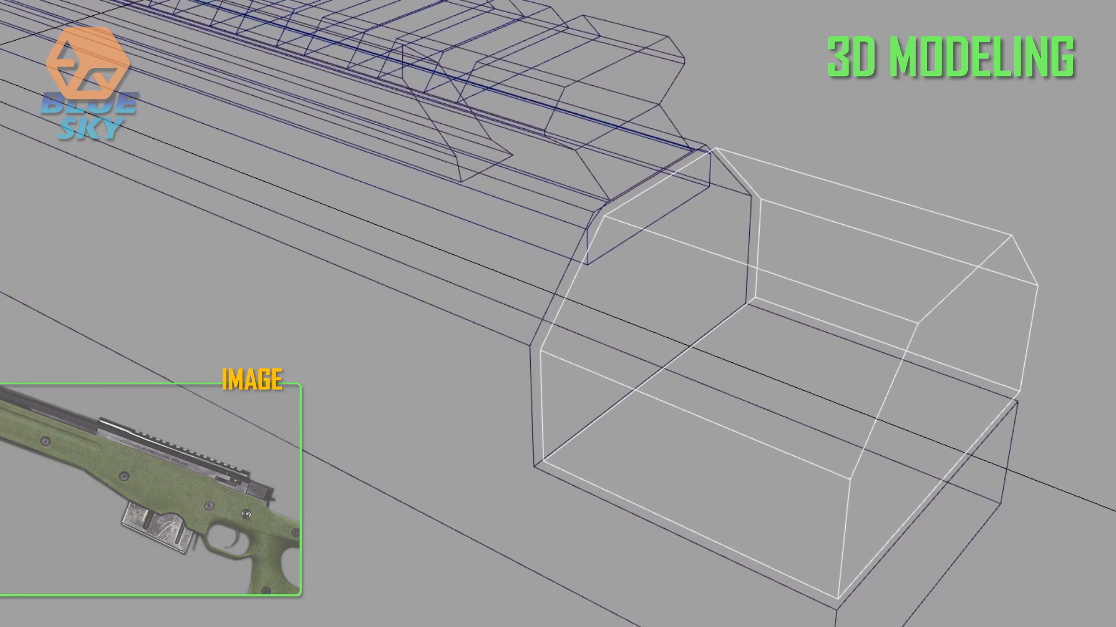
alt+middle_drag(814, 145, 854, 134)
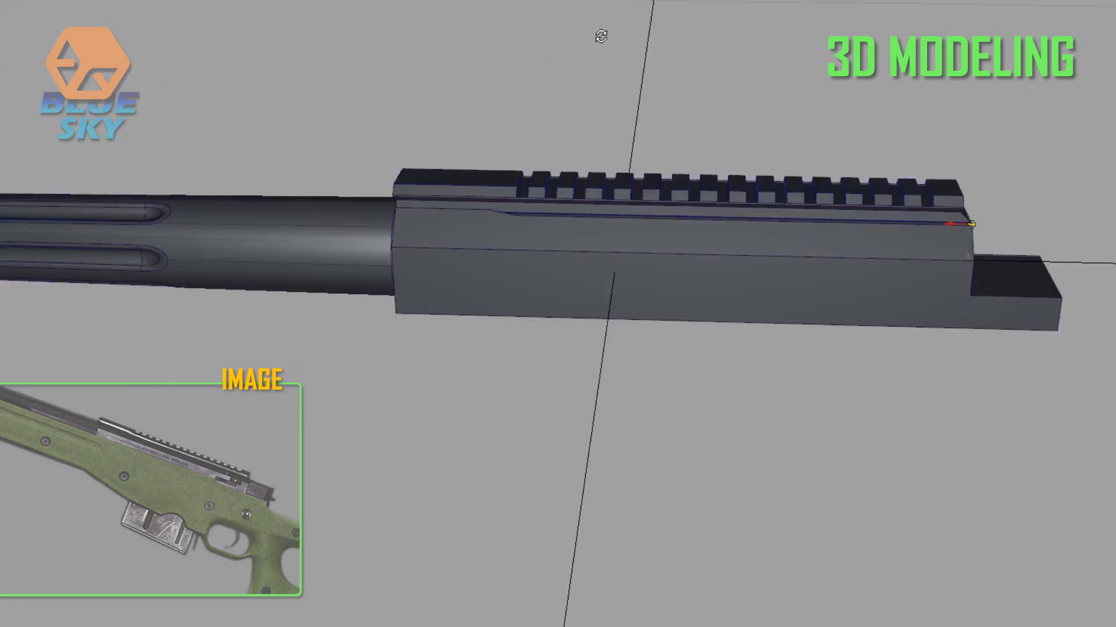
alt+middle_drag(581, 273, 606, 265)
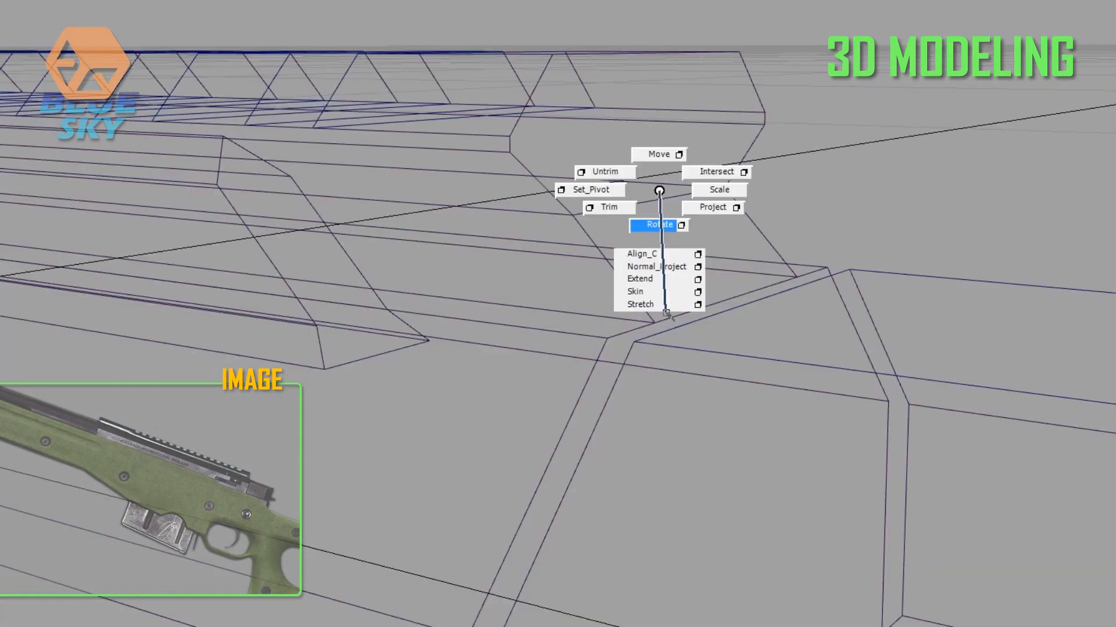
click(643, 224)
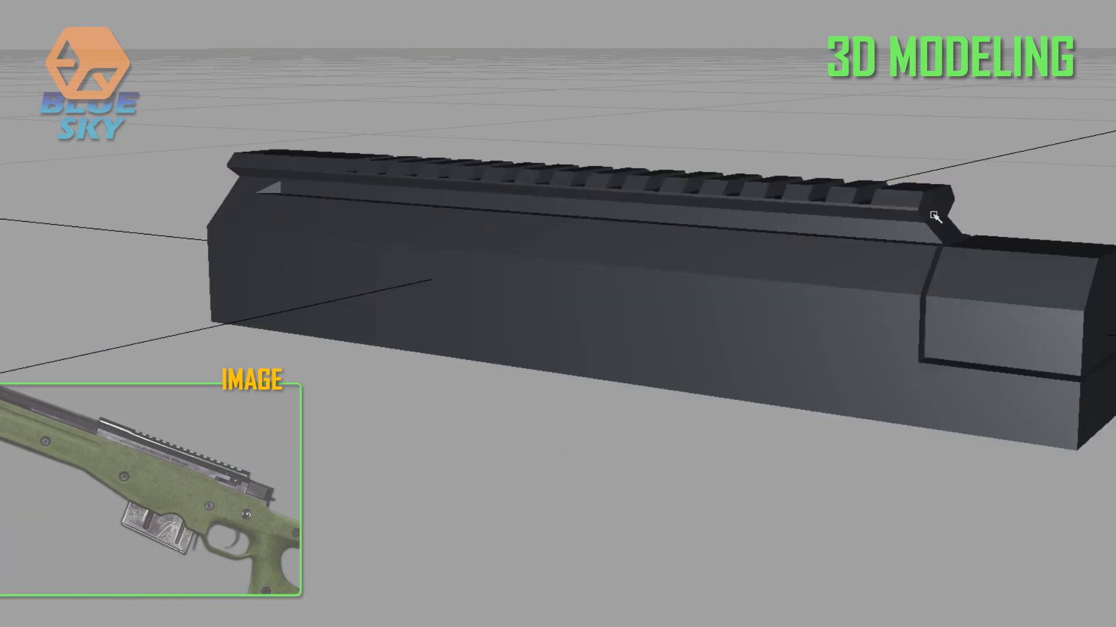
Hollow the receiver body into a walled channel and remove the floor strip between its side walls at the rear platform.
mouse_move(934, 215)
alt+middle_down()
mouse_move(727, 267)
mouse_move(593, 225)
mouse_move(662, 217)
mouse_move(668, 253)
alt+middle_up()
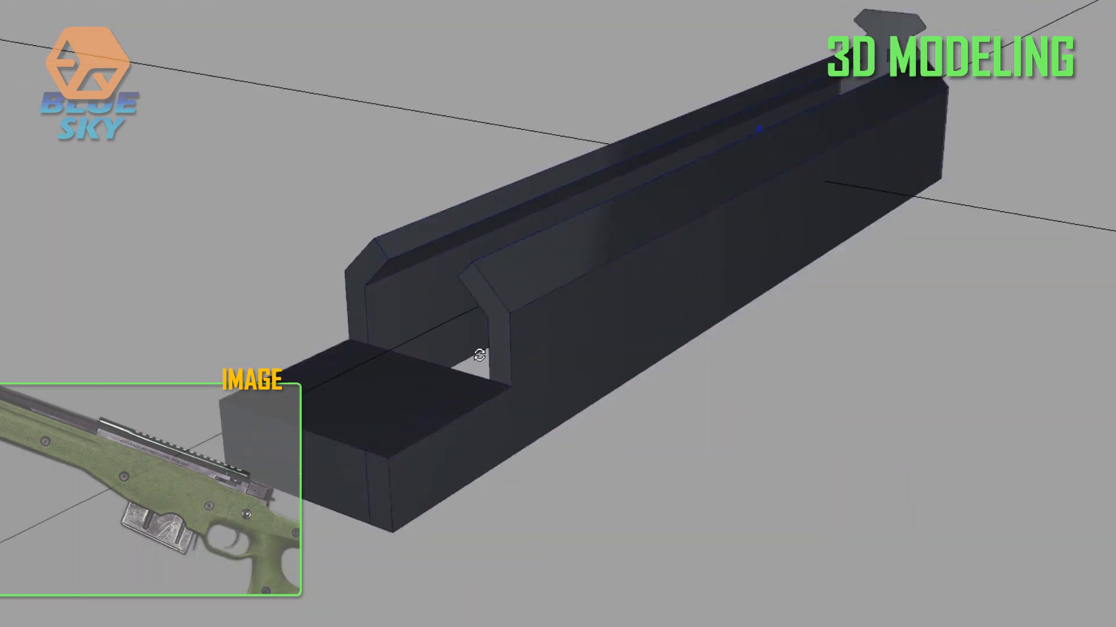
alt+drag(480, 355, 608, 316)
alt+drag(391, 331, 372, 376)
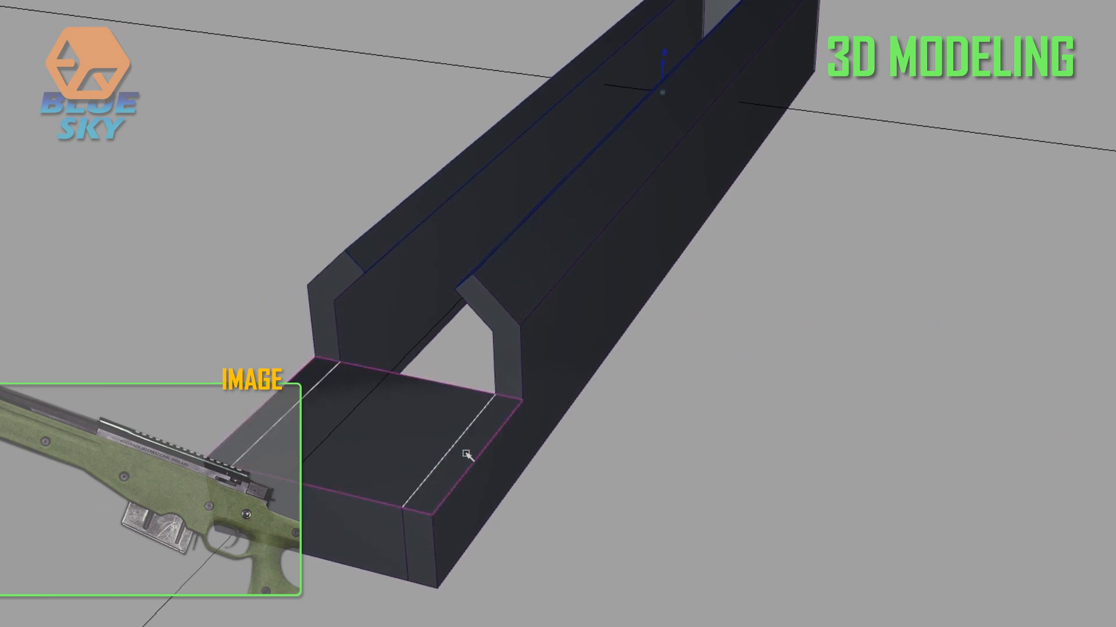
key(Delete)
alt+drag(293, 468, 291, 388)
key(Delete)
shift+right_drag(291, 388, 287, 467)
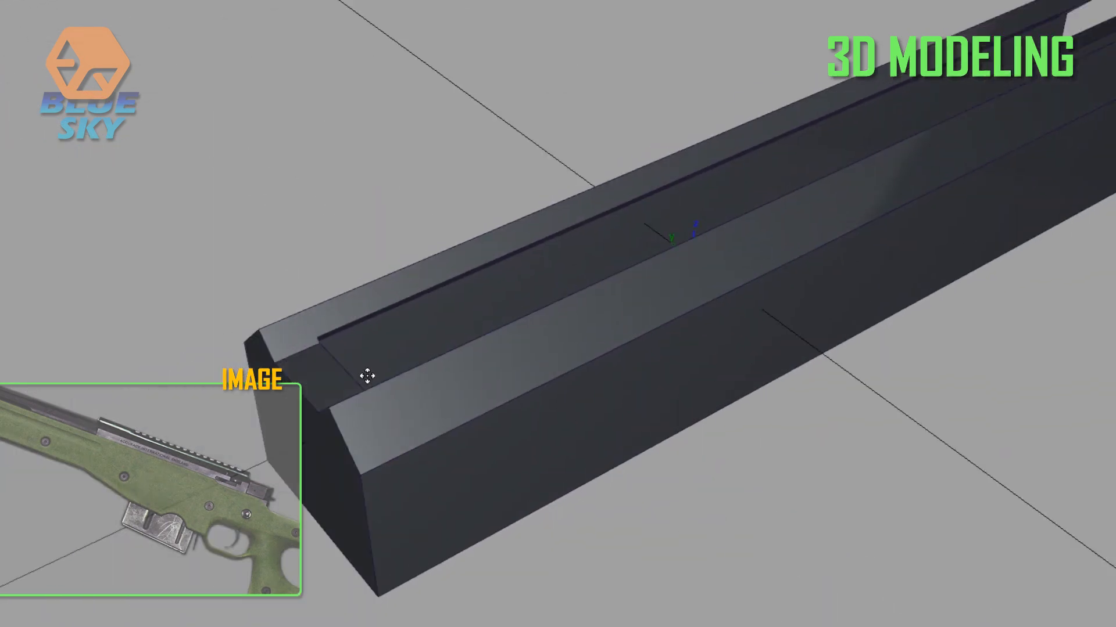
alt+middle_drag(367, 376, 740, 288)
scroll(739, 289, down, 5)
right_drag(663, 378, 653, 197)
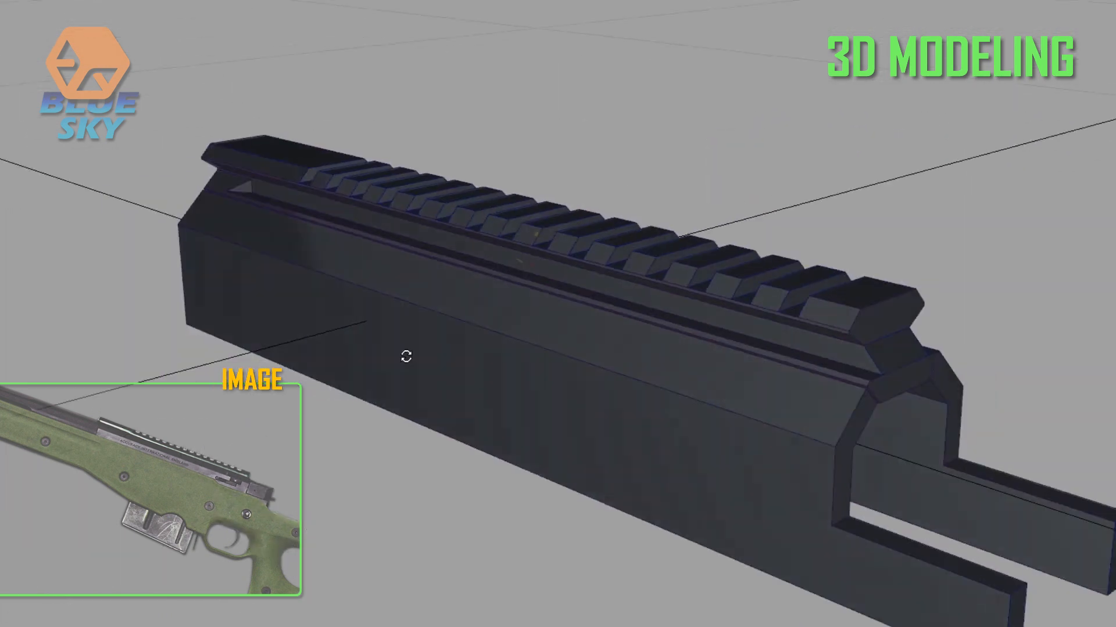
Cut a rounded-corner ejection port and an open rear bolt-handle notch into the receiver's side wall beneath the rail.
alt+drag(407, 356, 563, 388)
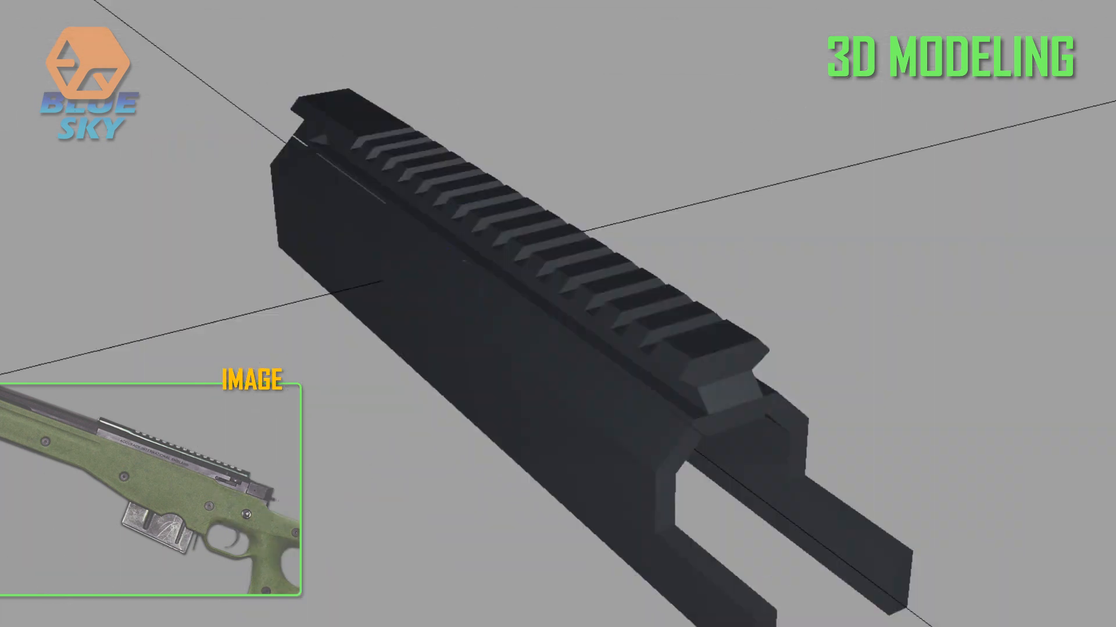
alt+drag(628, 290, 349, 253)
alt+middle_drag(350, 253, 695, 296)
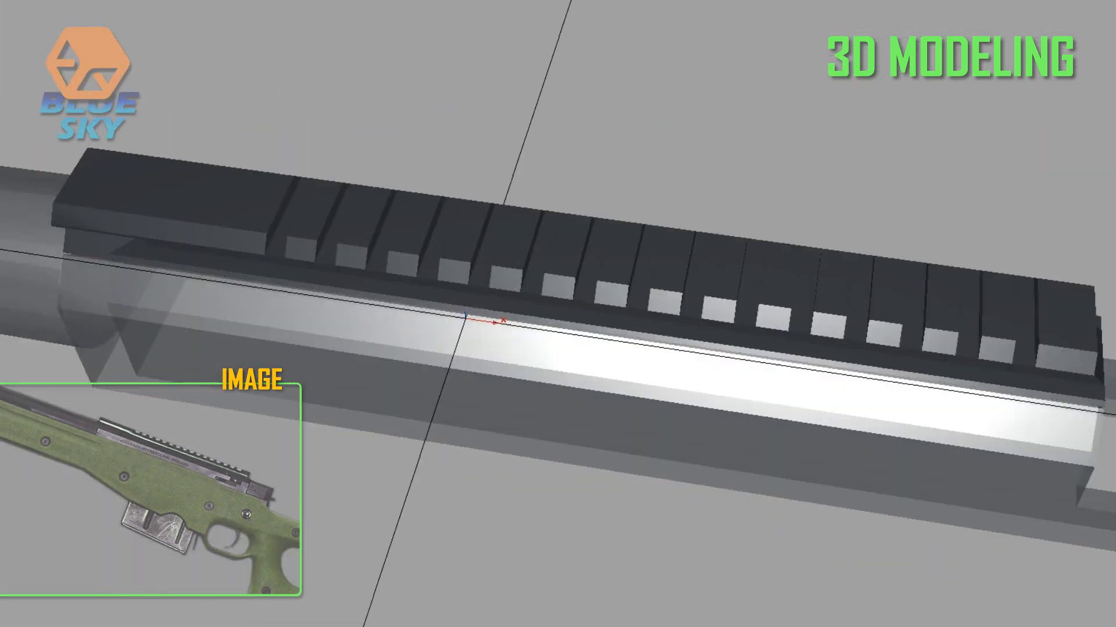
alt+middle_drag(498, 319, 326, 317)
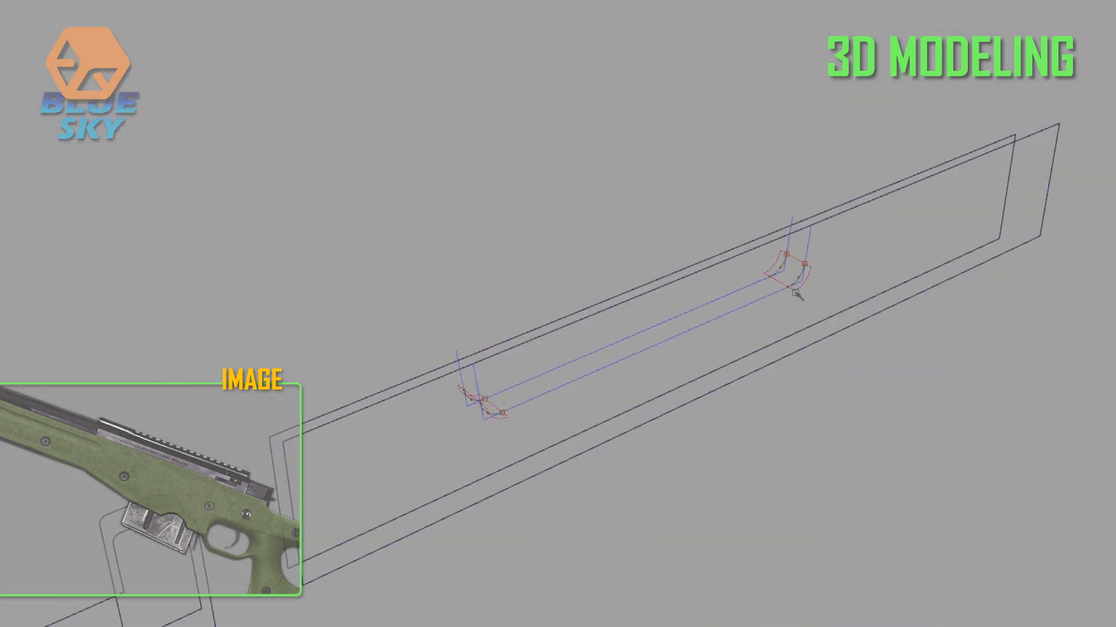
alt+middle_drag(698, 262, 715, 241)
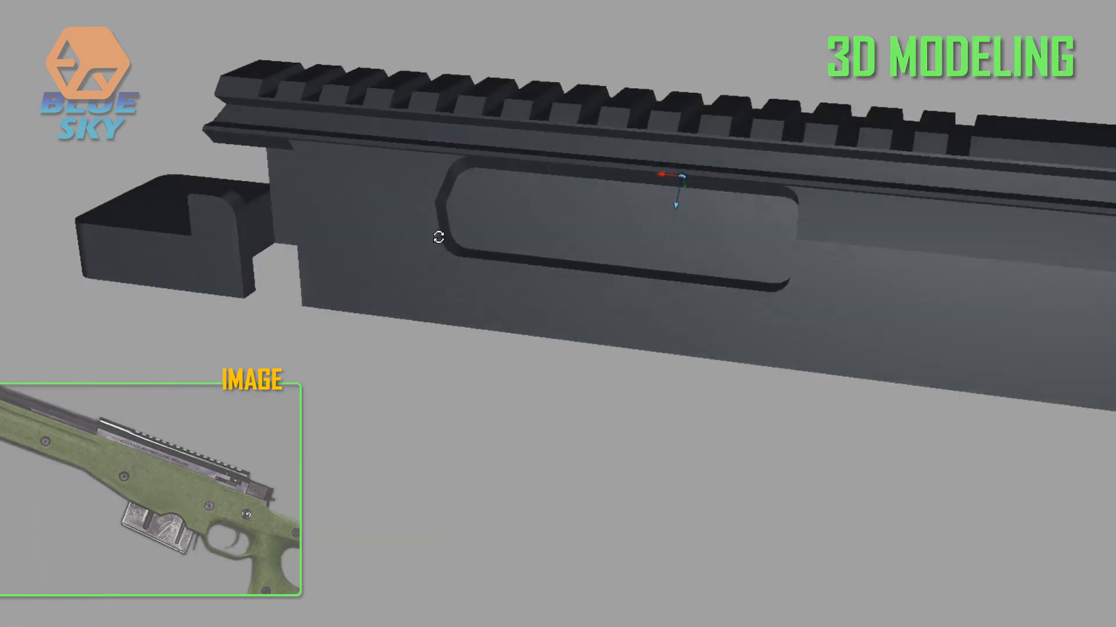
alt+middle_drag(697, 267, 760, 272)
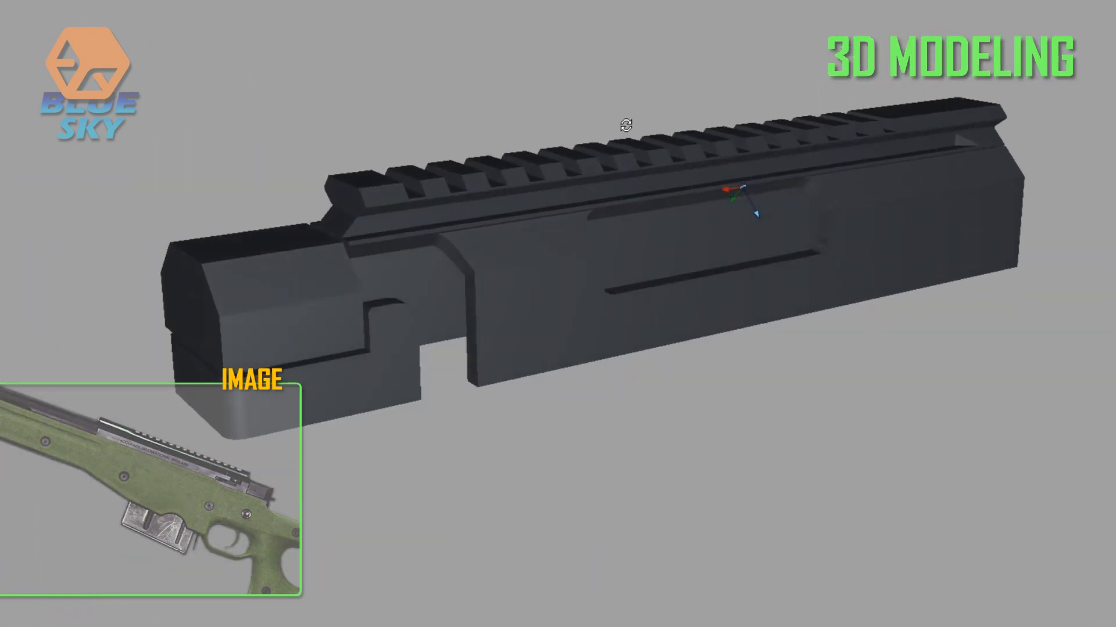
alt+middle_drag(623, 112, 652, 131)
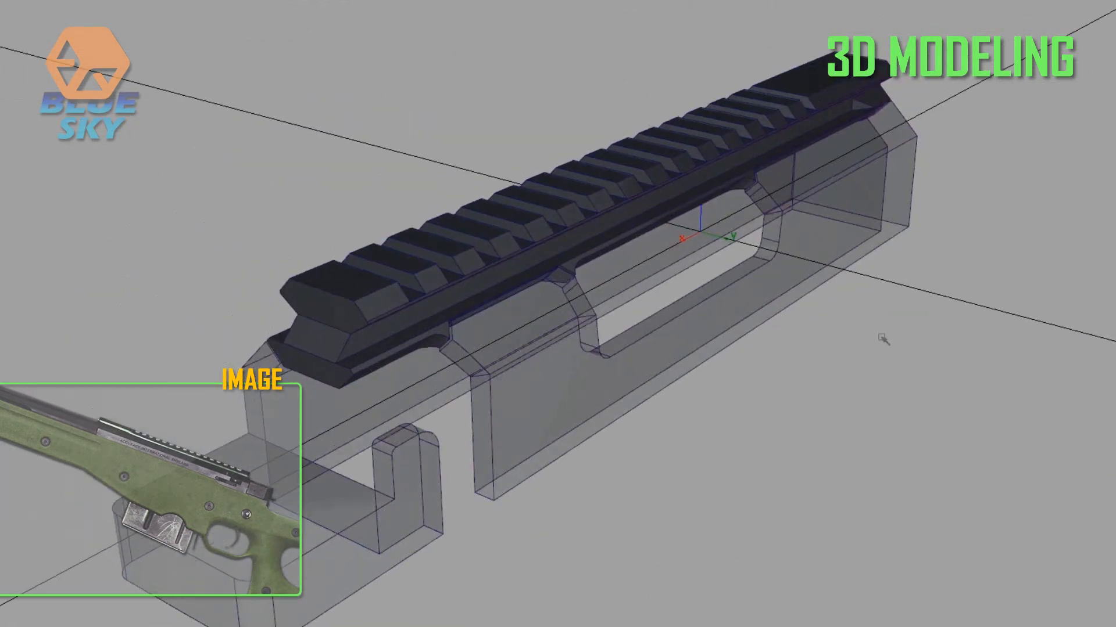
middle_drag(884, 339, 746, 361)
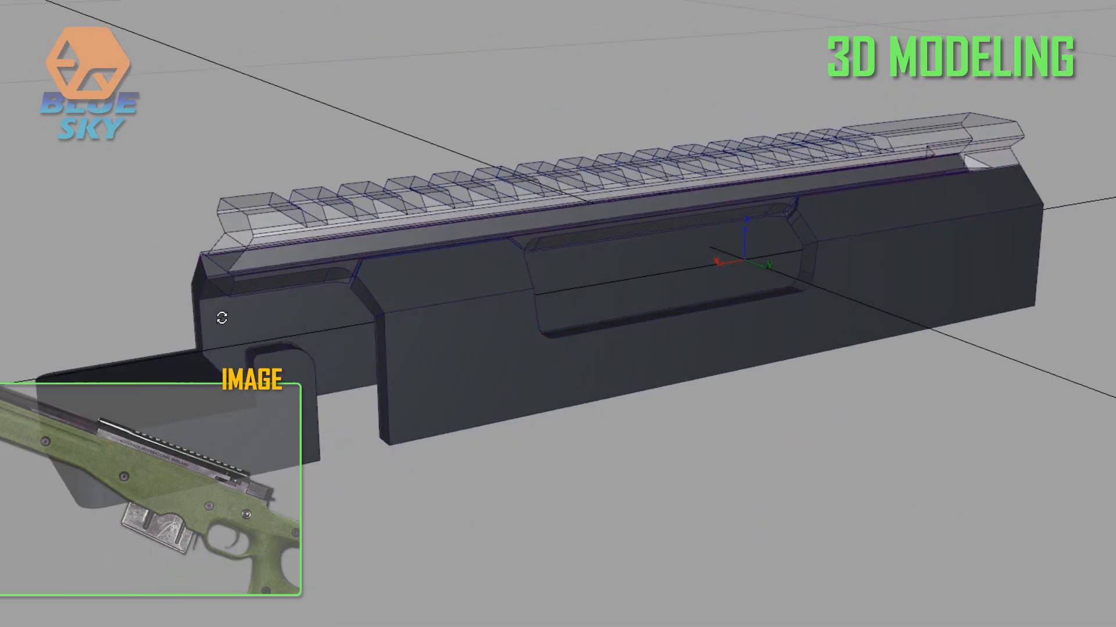
Trace the stock's lower edge in the side view with degree-5 curves along the fore-end, trigger guard and grip front.
mouse_move(721, 250)
middle_down()
mouse_move(568, 229)
mouse_move(710, 237)
middle_up()
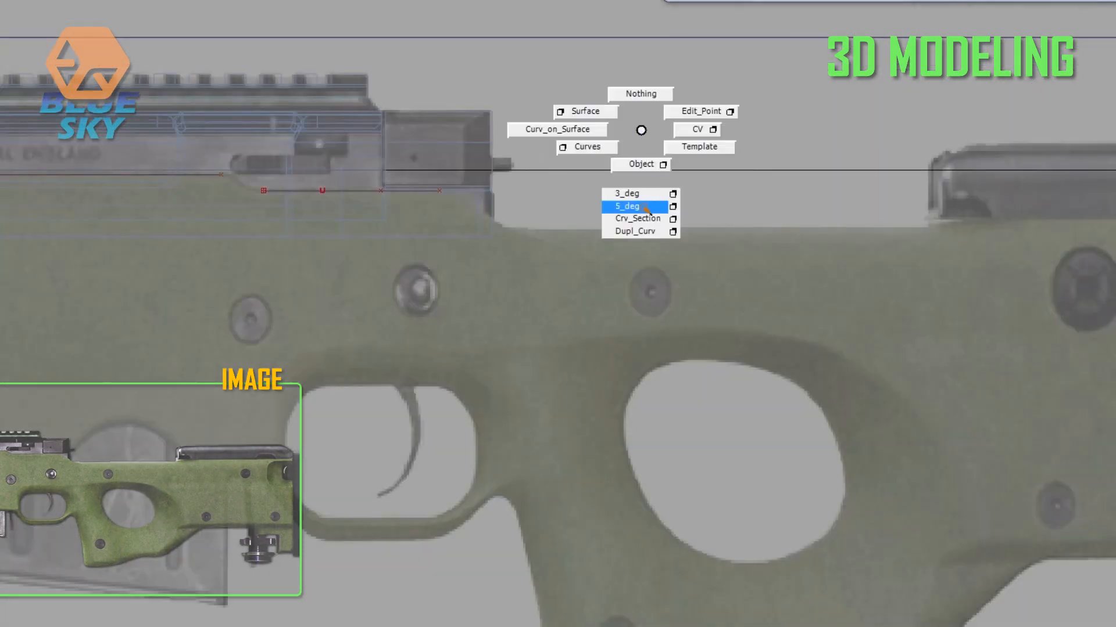
click(635, 207)
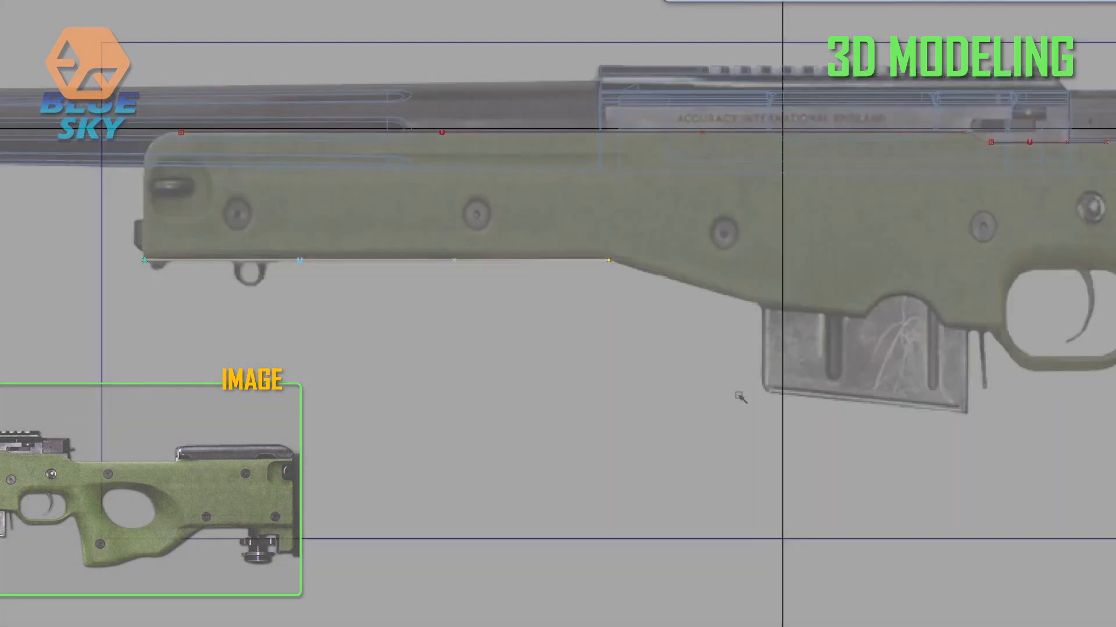
right_click(643, 225)
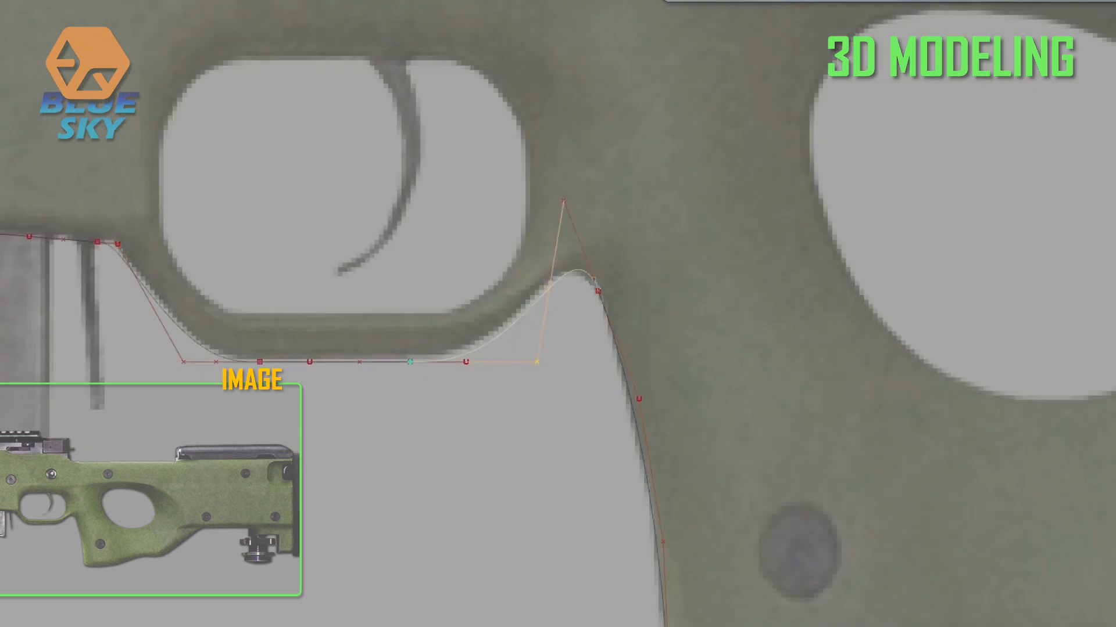
click(628, 325)
ctrl+shift+middle_drag(605, 236, 608, 316)
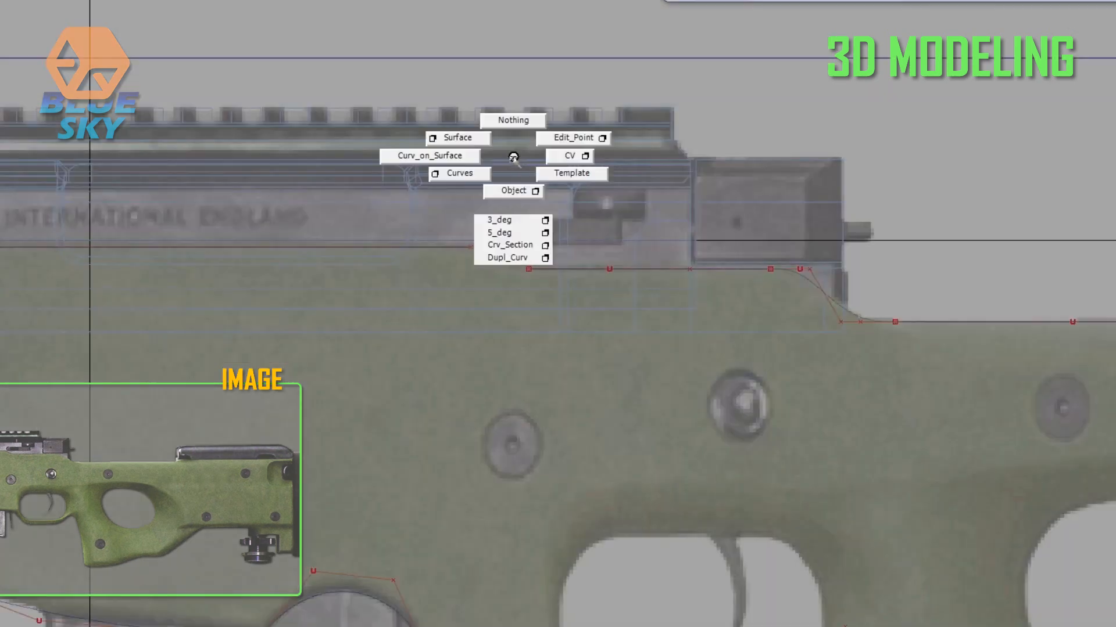
Join the stock's stepped top edge below the receiver's bolt slot with an S-shaped degree-5 curve.
ctrl+shift+middle_drag(510, 155, 505, 235)
scroll(437, 243, up, 2)
ctrl+shift+middle_drag(525, 200, 522, 276)
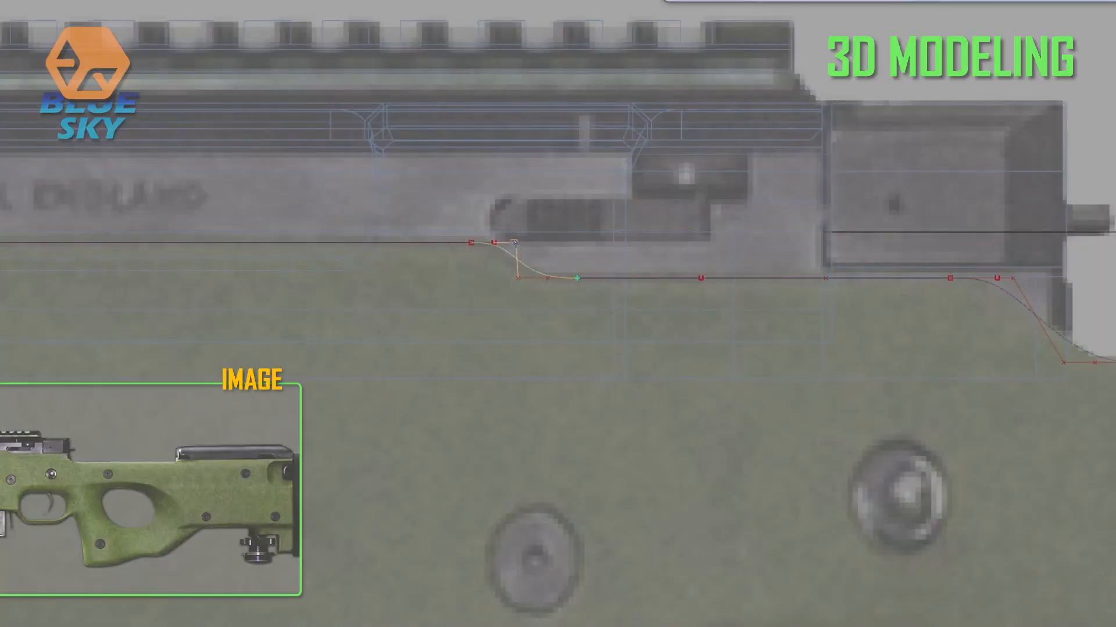
Place copies of the stock outline, trigger opening and thumbhole curves on both sides of the centre line.
right_drag(1021, 451, 825, 293)
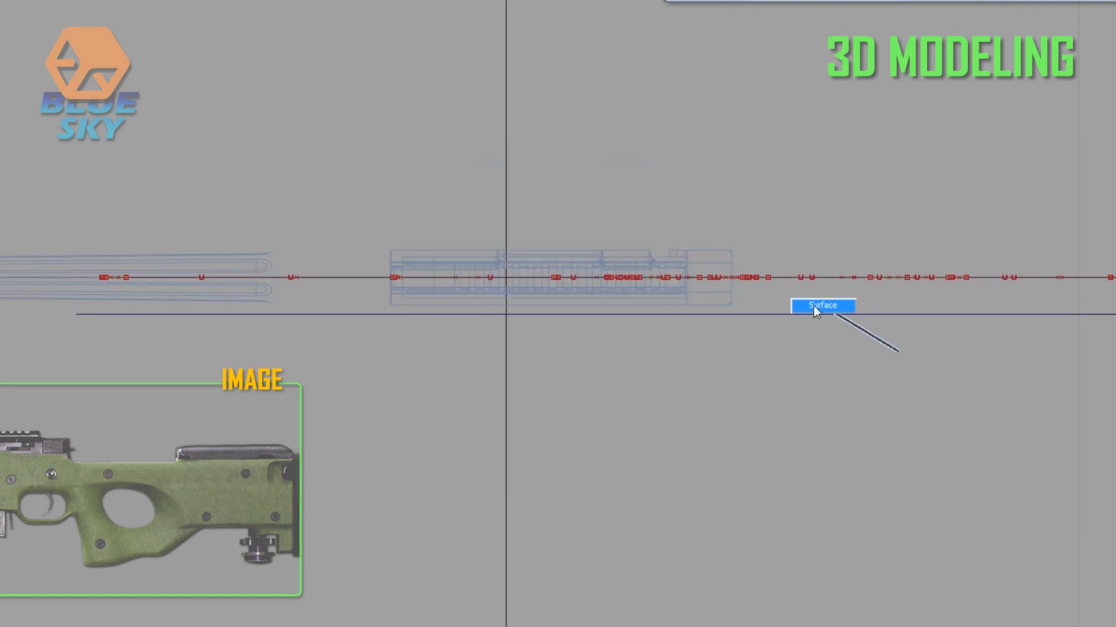
drag(827, 307, 746, 372)
scroll(741, 413, down, 4)
alt+middle_drag(694, 333, 728, 359)
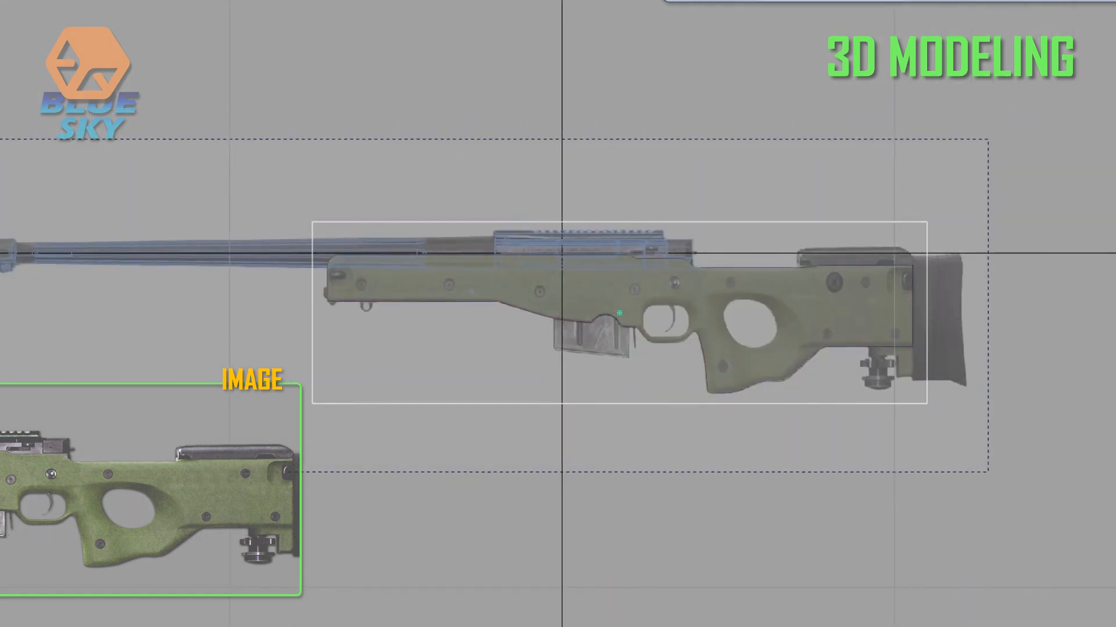
drag(760, 190, 806, 270)
alt+shift+drag(544, 265, 568, 251)
key(5)
mouse_move(637, 269)
alt+shift+mouse_down()
mouse_move(856, 145)
mouse_move(767, 210)
mouse_move(579, 281)
mouse_move(600, 277)
alt+shift+mouse_up()
key(5)
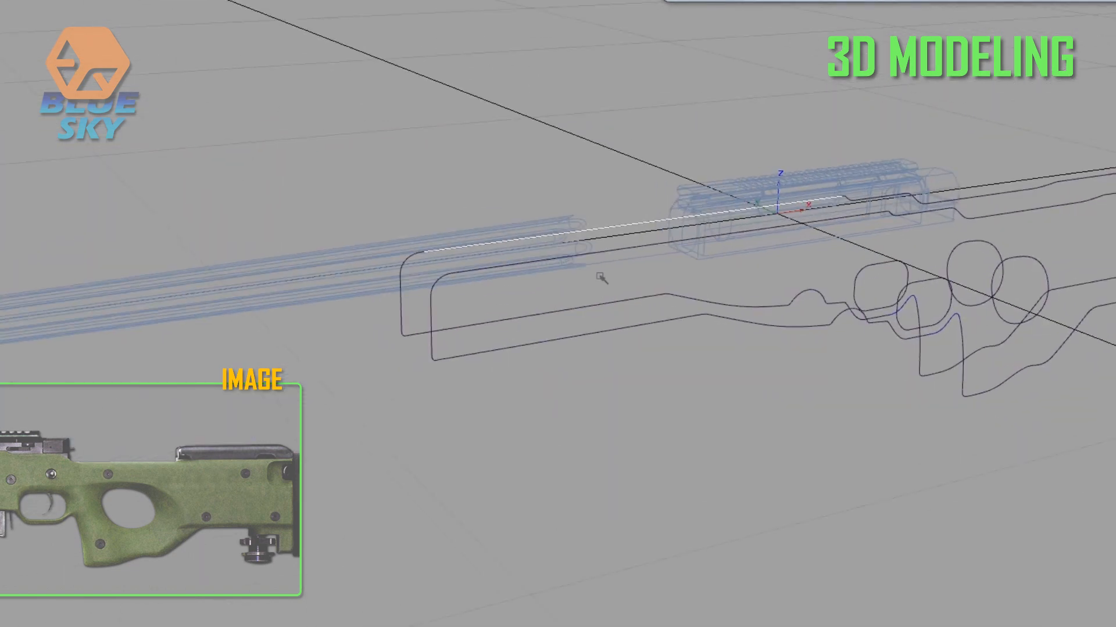
Skin surfaces between the paired stock outlines along the fore-end, trigger guard, grip and lower butt edges.
click(429, 316)
alt+shift+drag(451, 396, 422, 250)
scroll(422, 250, up, 4)
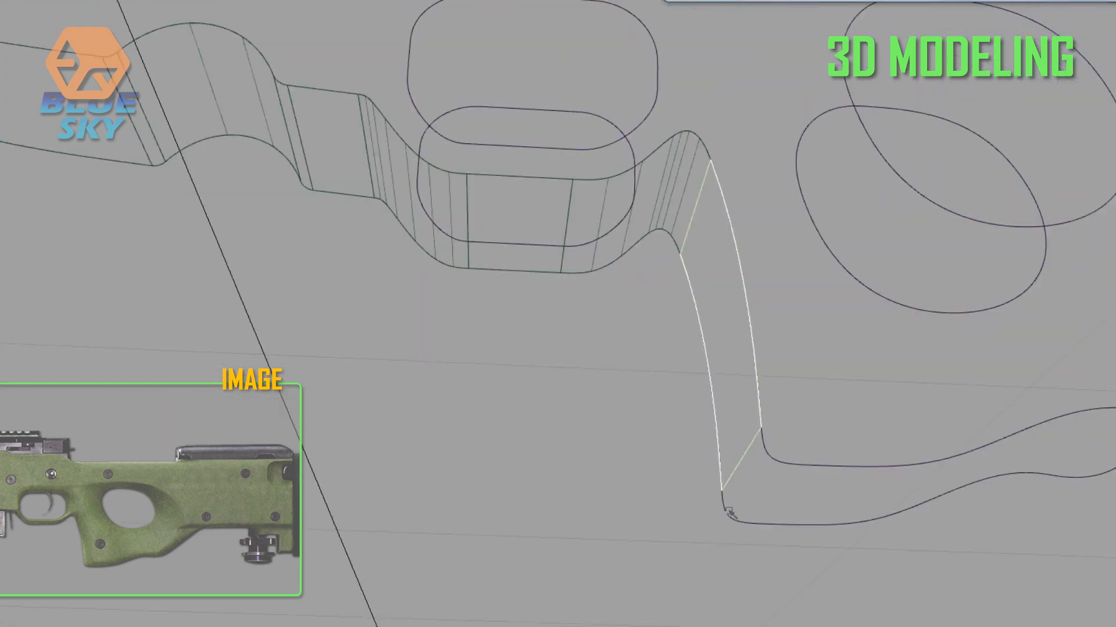
alt+shift+middle_drag(889, 431, 297, 400)
click(491, 439)
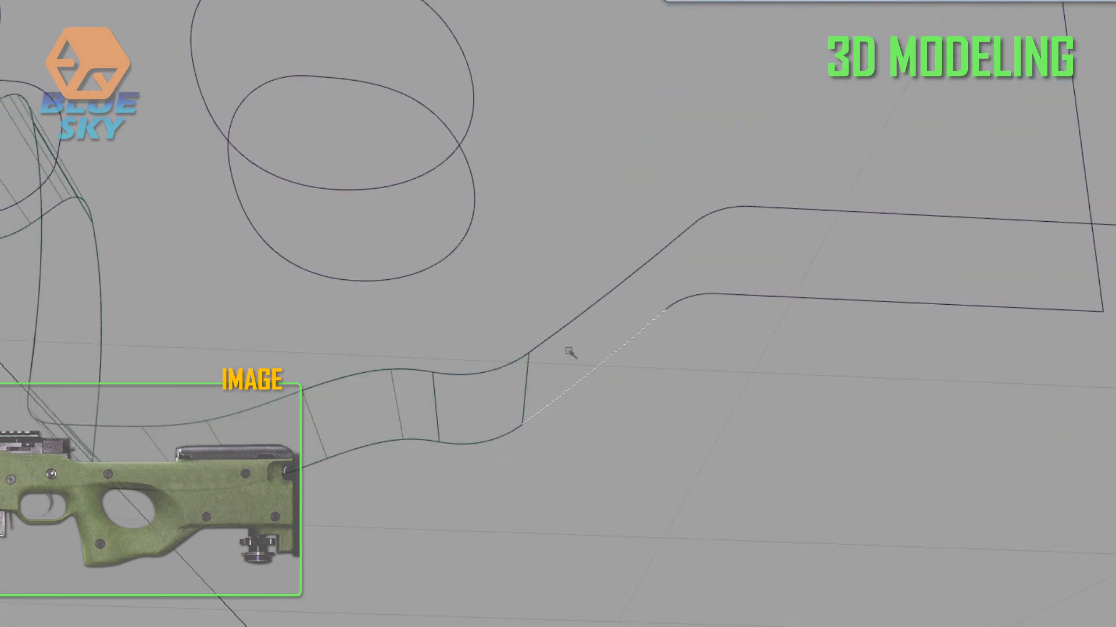
click(824, 220)
Close the stock with flat side faces trimmed at the trigger opening and thumbhole, and display it with the barrel and receiver.
scroll(859, 223, down, 5)
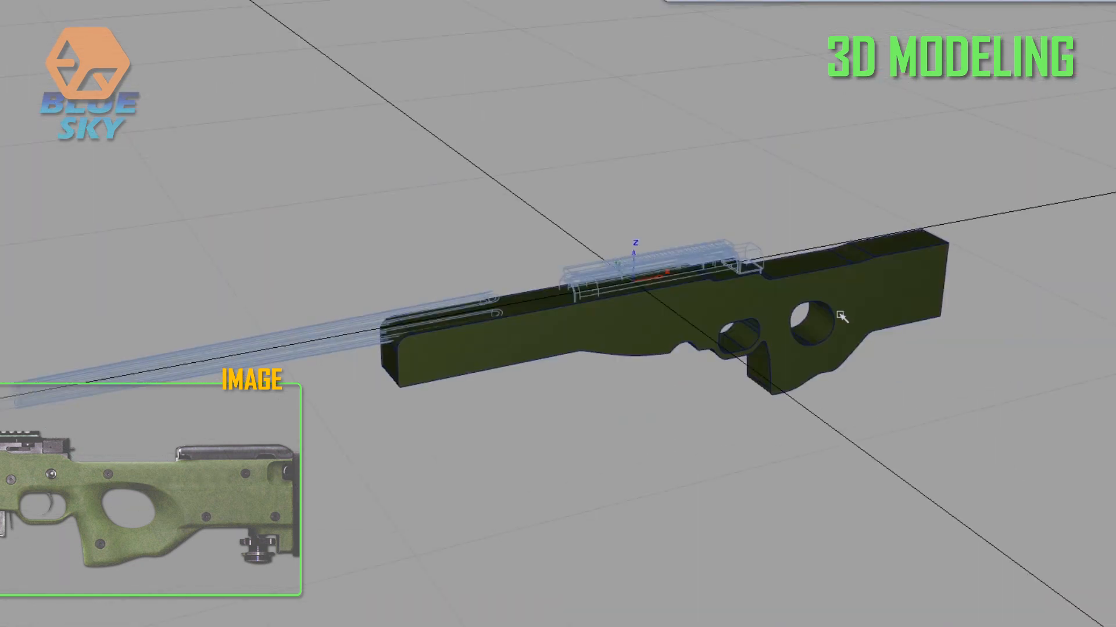
alt+shift+drag(807, 282, 654, 138)
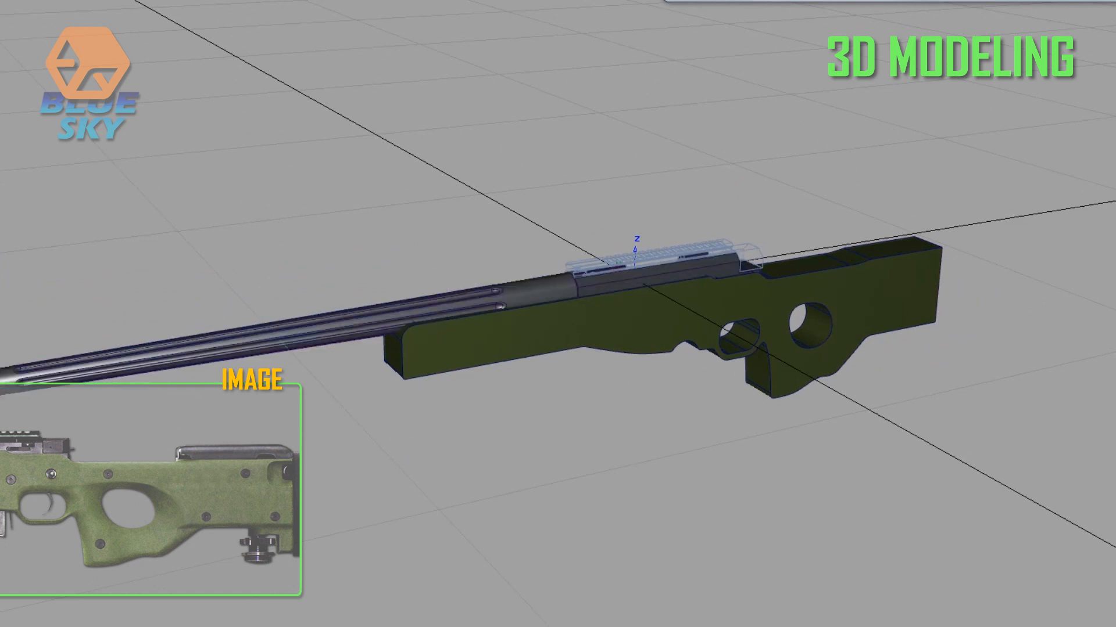
alt+shift+drag(844, 204, 912, 194)
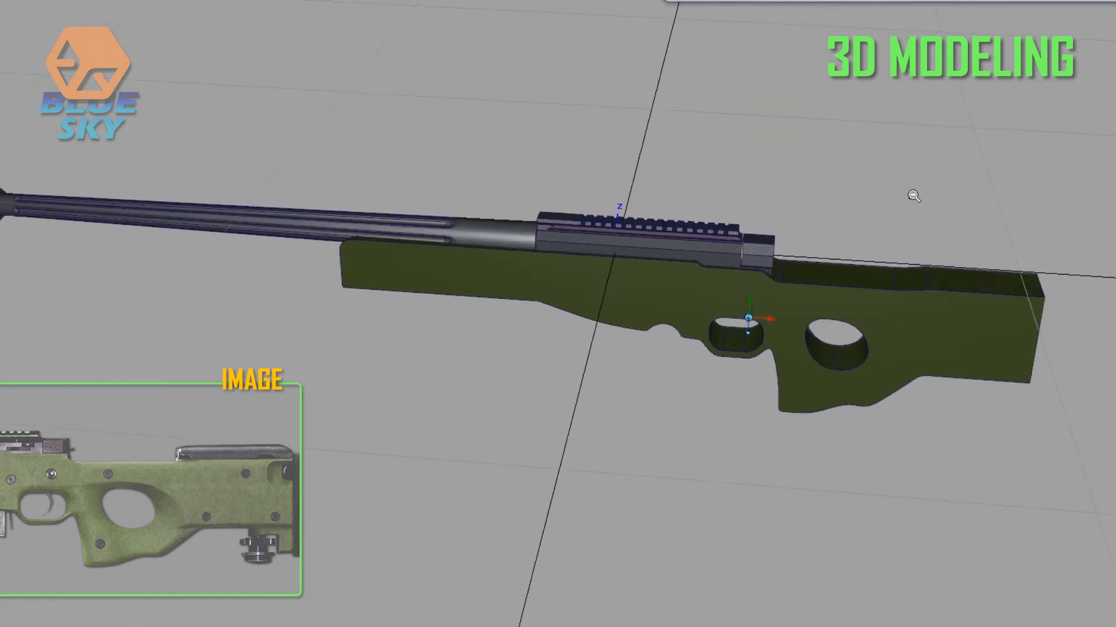
Sketch guide curves for the grip recess: a line down the grip's front and a degree-5 arc over and behind the thumbhole.
alt+shift+right_drag(912, 194, 604, 241)
drag(297, 113, 1115, 626)
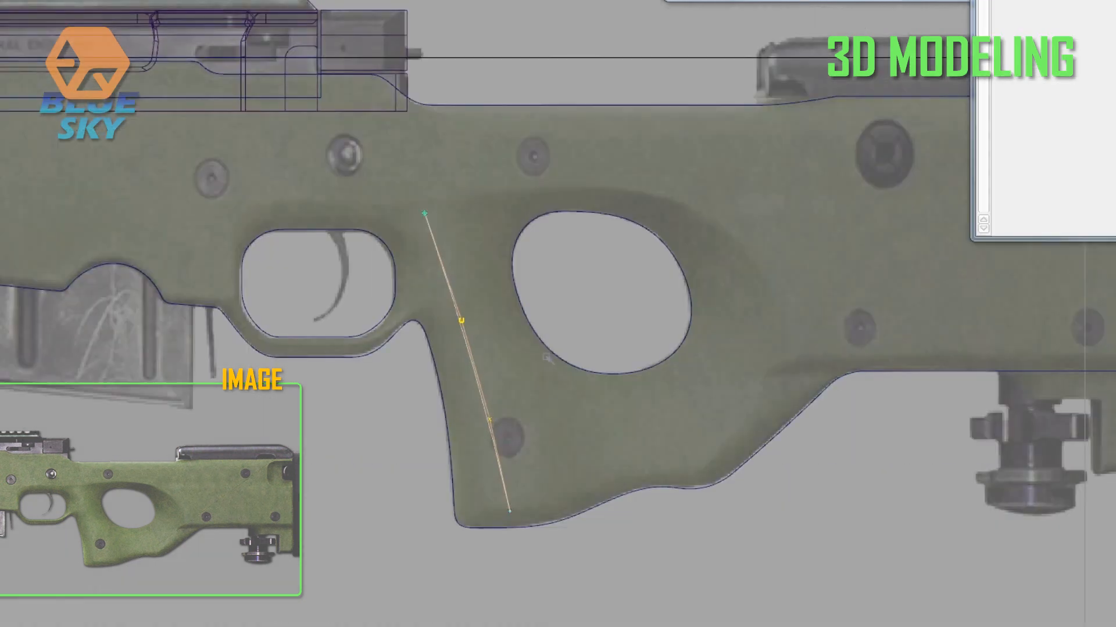
right_drag(653, 186, 635, 260)
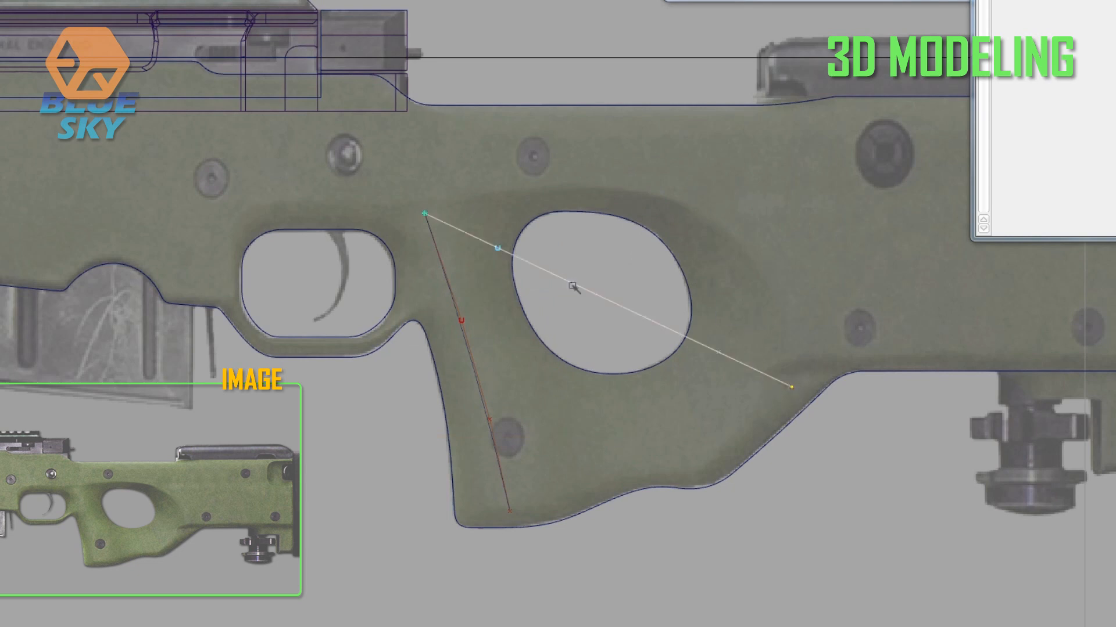
drag(668, 229, 680, 217)
drag(590, 163, 606, 174)
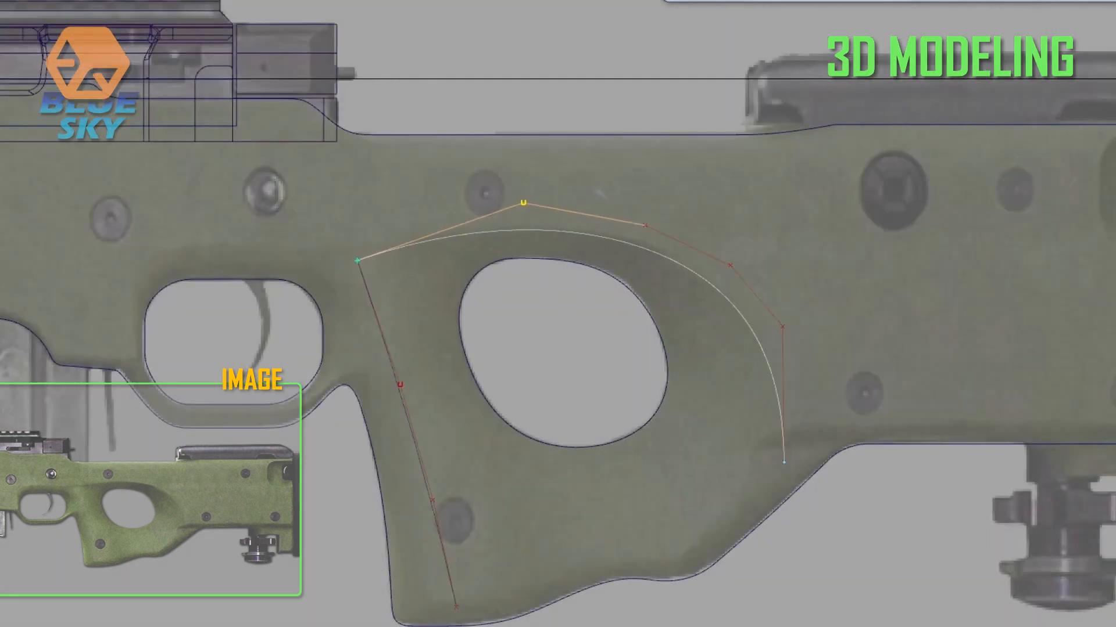
drag(597, 190, 673, 262)
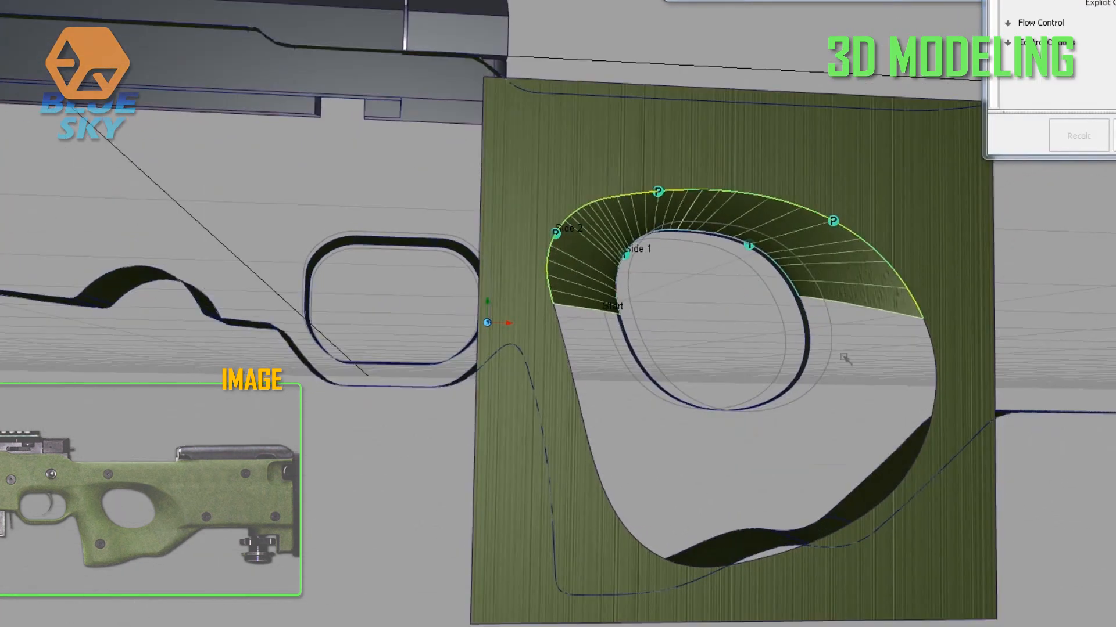
Blend freeform surfaces between the trimmed side face and the thumbhole edge to form a dished grip recess.
click(930, 361)
alt+shift+drag(866, 382, 710, 442)
alt+shift+drag(814, 529, 666, 348)
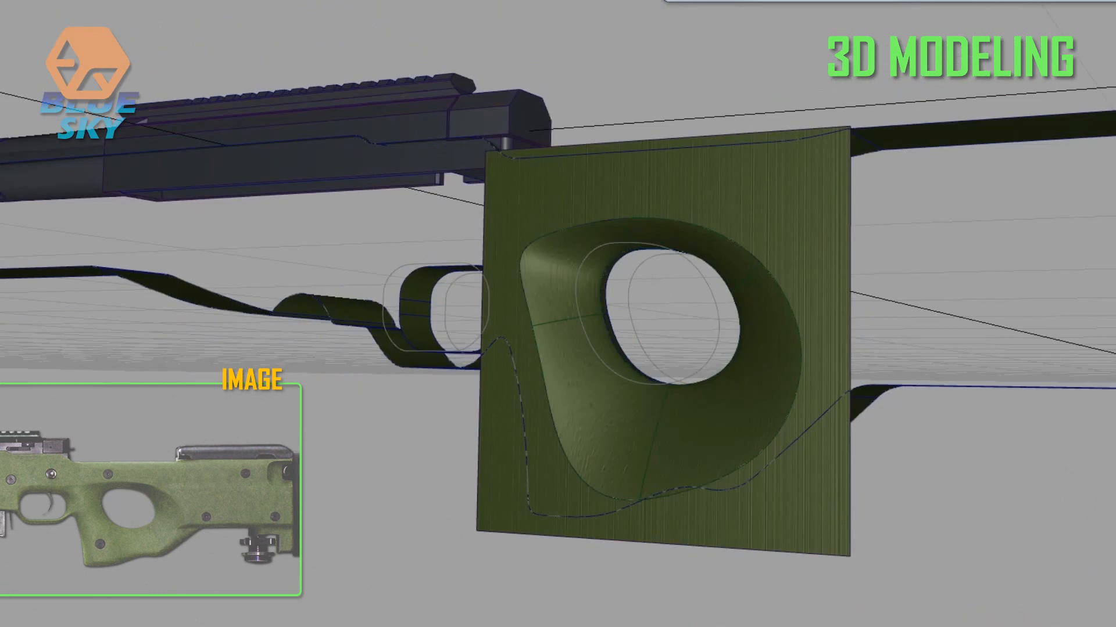
Fit the dished thumbhole recess into the full stock side face, trimming that face along the recess outline.
alt+shift+drag(755, 261, 824, 344)
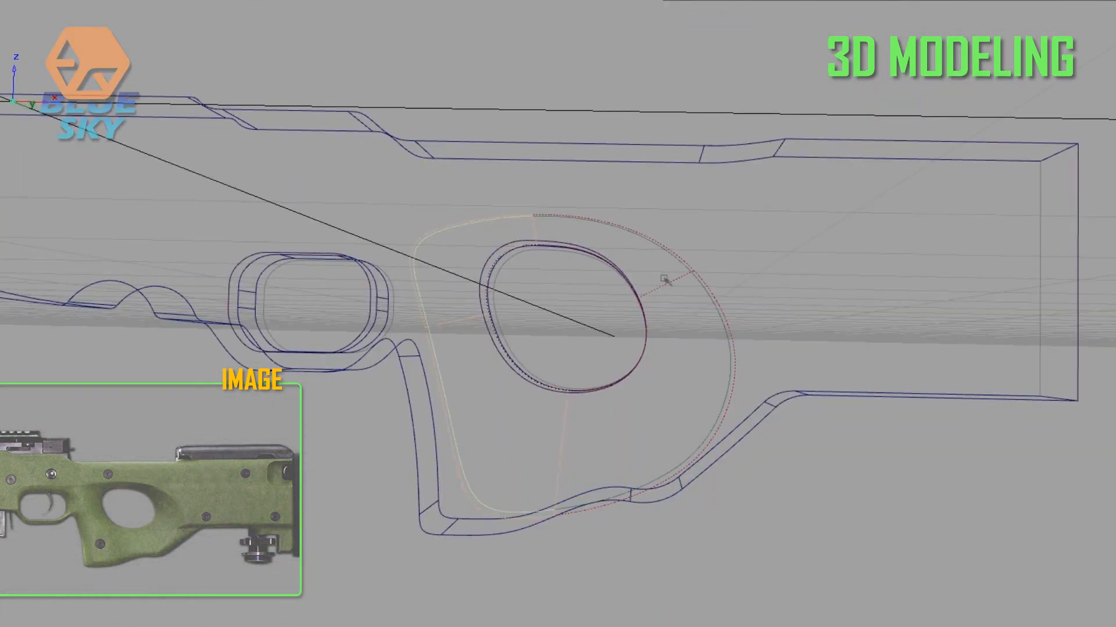
alt+shift+drag(664, 279, 512, 419)
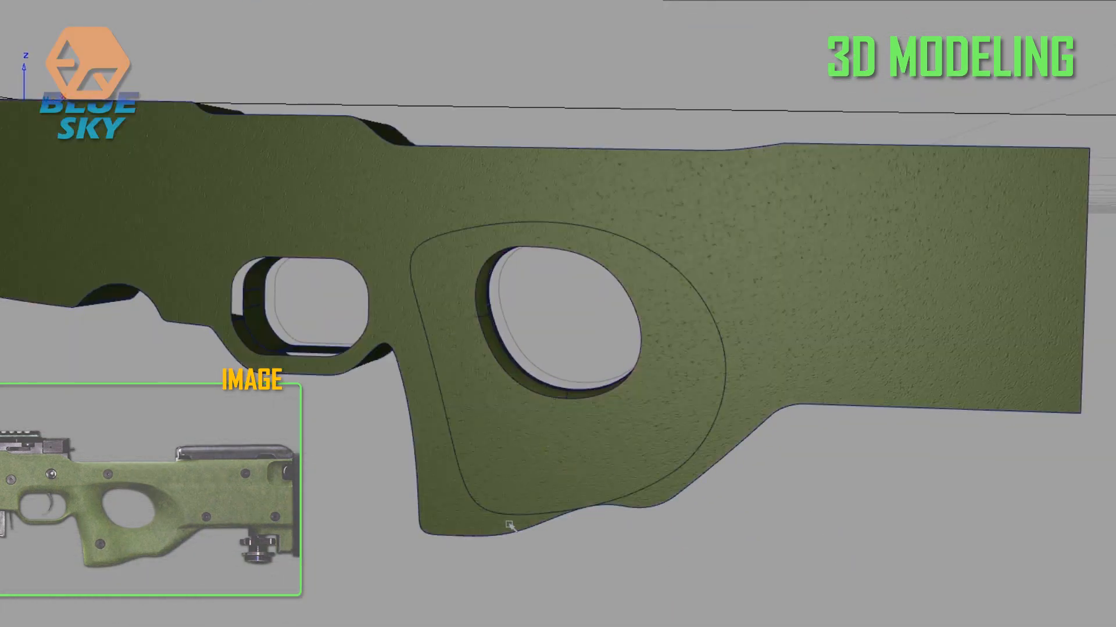
mouse_move(477, 542)
alt+shift+mouse_down()
mouse_move(530, 488)
mouse_move(651, 308)
mouse_move(643, 234)
mouse_move(693, 265)
mouse_move(386, 276)
mouse_move(383, 296)
alt+shift+mouse_up()
alt+shift+drag(618, 291, 734, 259)
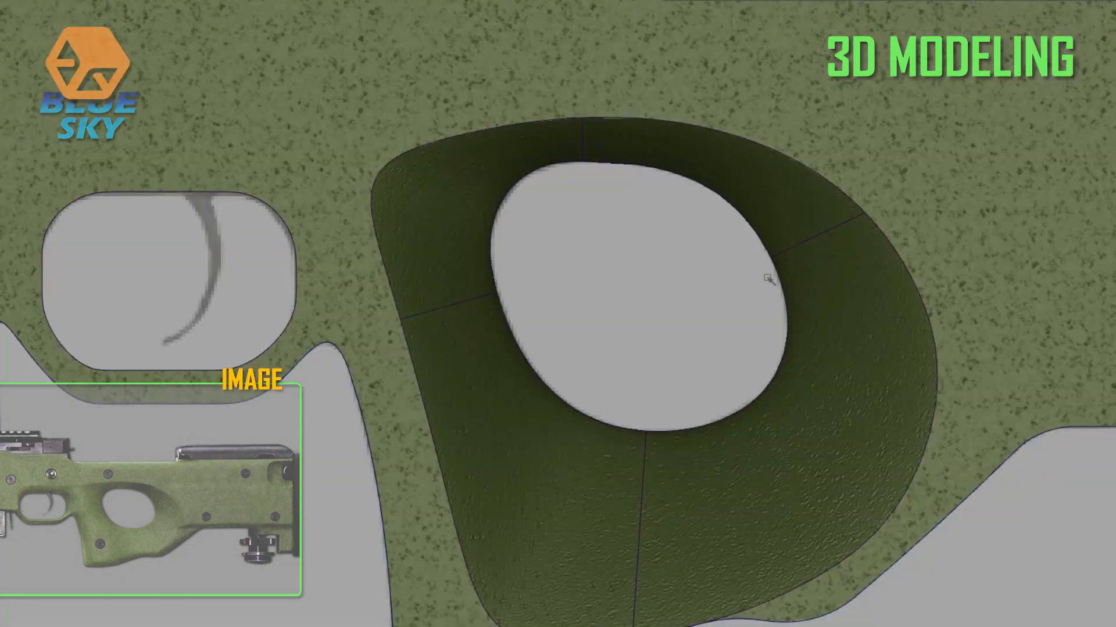
Blend a rounded transition surface along the stock's top edge where it slopes down behind the receiver.
alt+shift+right_drag(767, 278, 590, 380)
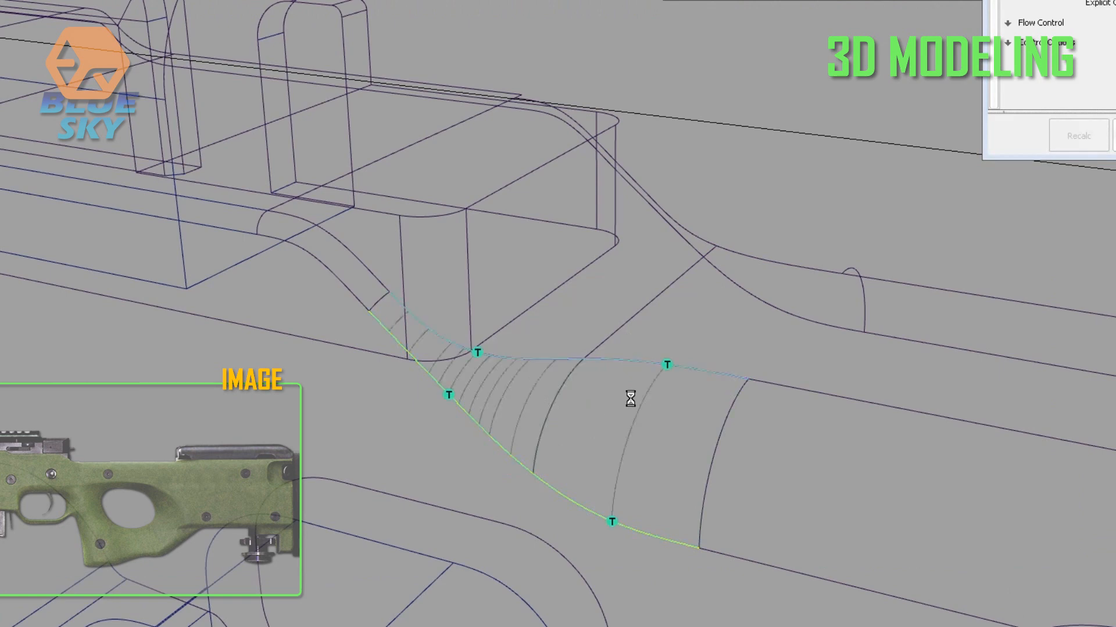
alt+shift+drag(905, 101, 662, 174)
ctrl+shift+drag(662, 174, 582, 265)
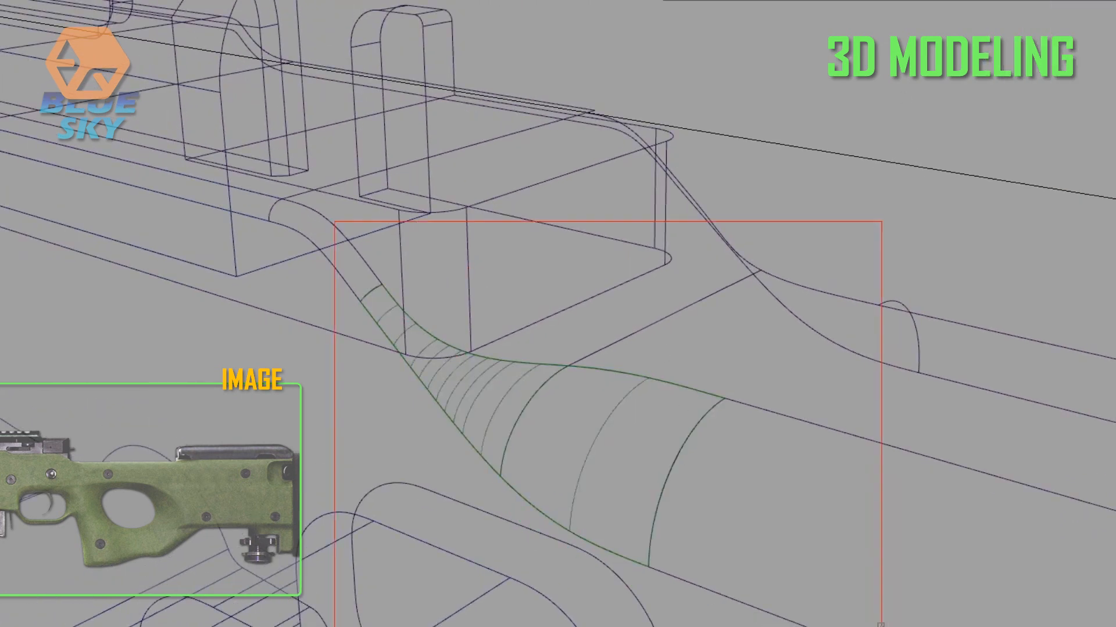
drag(334, 221, 874, 626)
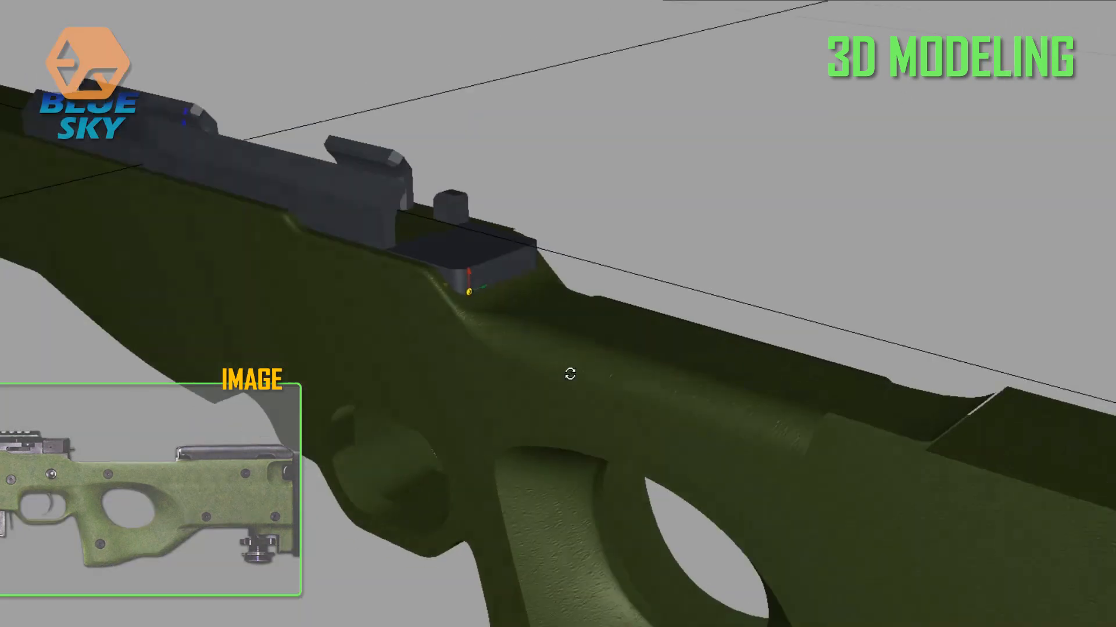
mouse_move(570, 374)
right_down()
mouse_move(647, 319)
mouse_move(410, 376)
mouse_move(618, 379)
right_up()
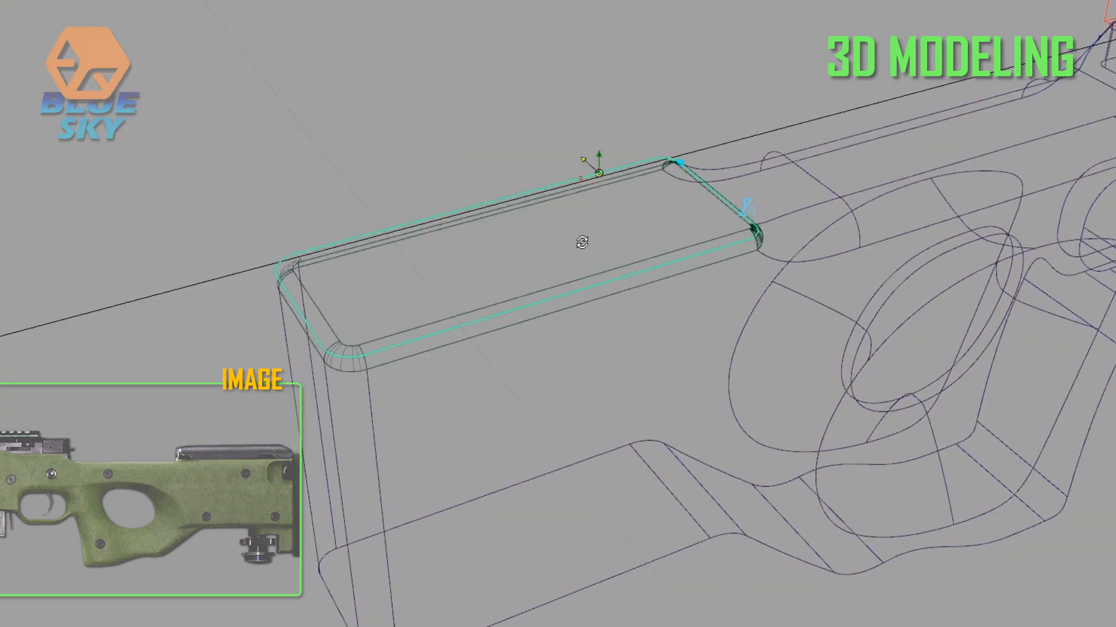
Round the top and vertical rear edges of the butt, filling the corners with curved surfaces.
alt+shift+drag(583, 242, 592, 239)
alt+shift+right_drag(758, 210, 735, 164)
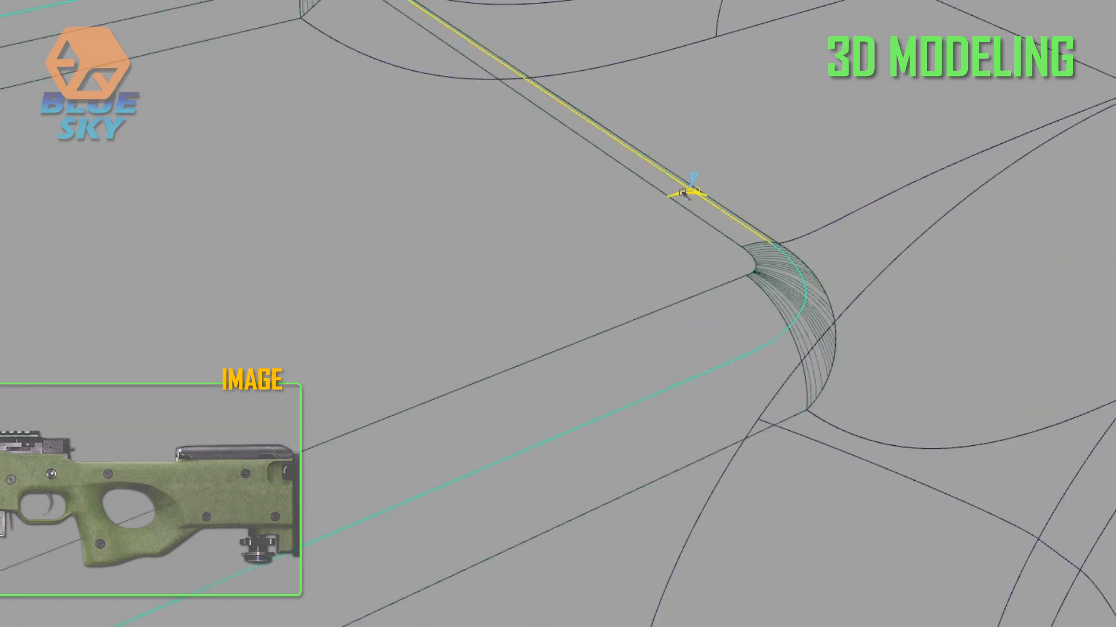
mouse_move(806, 188)
alt+shift+right_down()
mouse_move(628, 279)
mouse_move(666, 250)
mouse_move(771, 247)
alt+shift+right_up()
drag(542, 242, 1020, 336)
key(alt+shift+d)
key(Return)
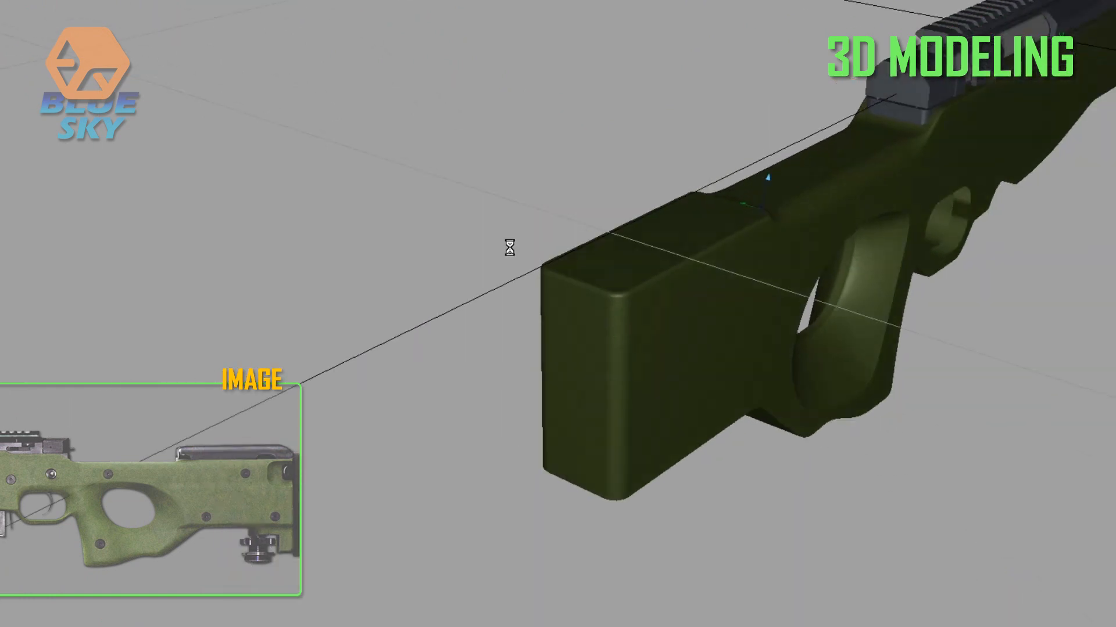
Draw guide curves around the trigger opening and blend rounded surfaces along its edge and the front of the grip.
mouse_move(511, 247)
alt+shift+mouse_down()
mouse_move(790, 249)
mouse_move(709, 284)
alt+shift+mouse_up()
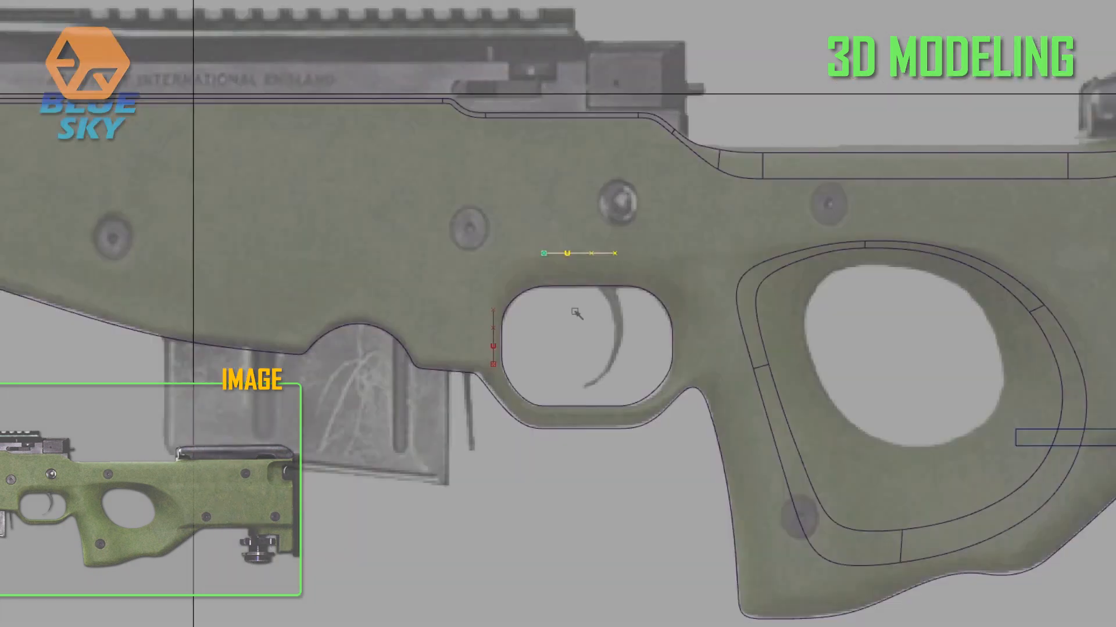
alt+middle_drag(654, 287, 676, 310)
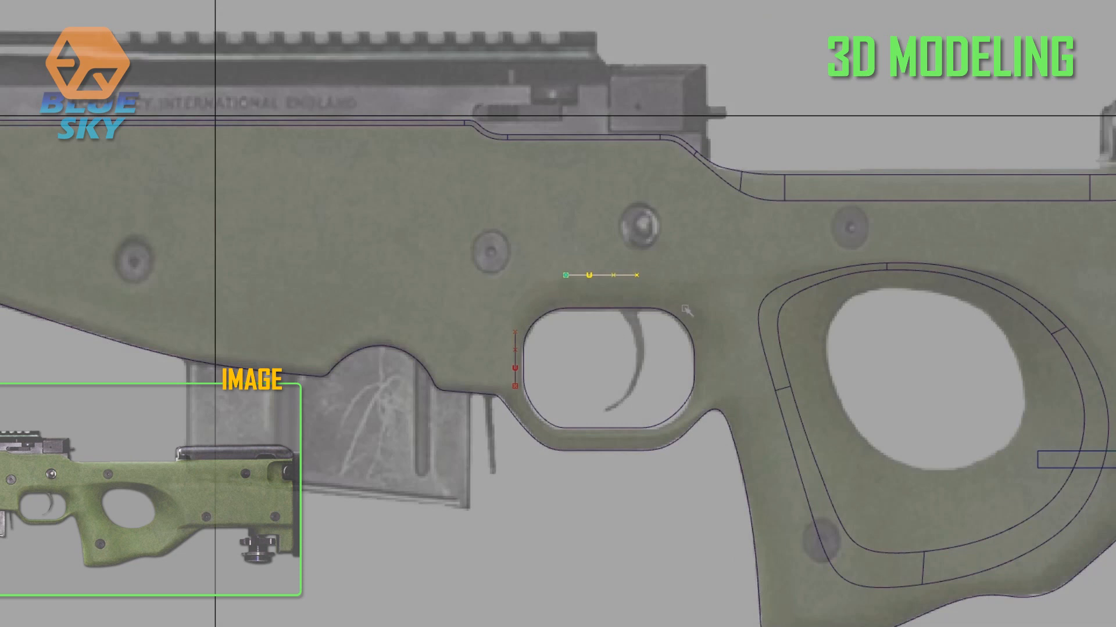
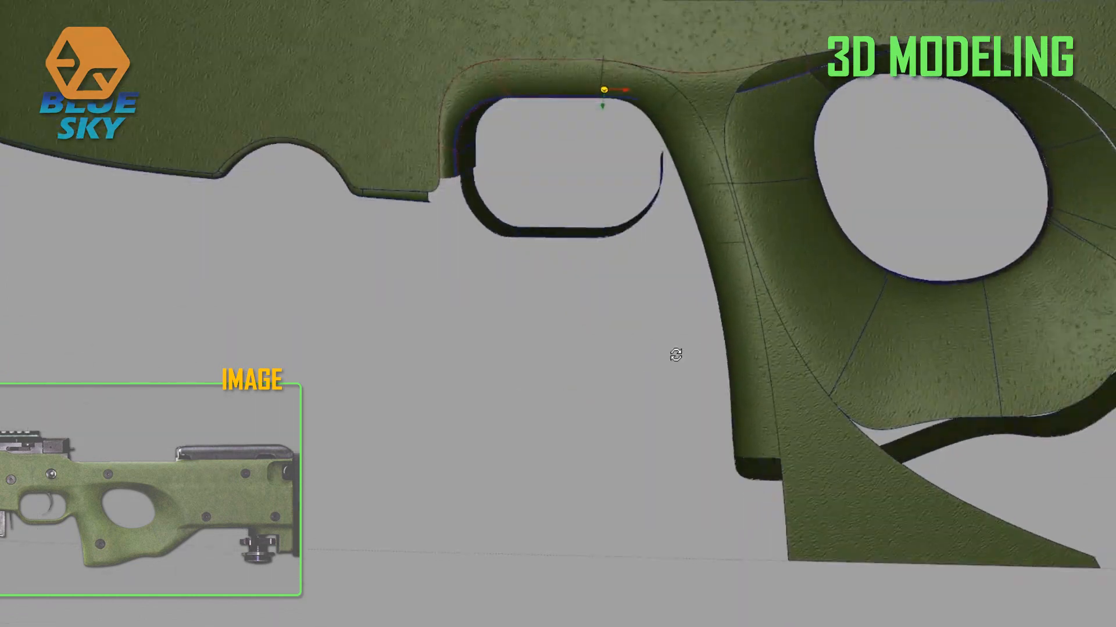
click(802, 182)
alt+drag(802, 181, 787, 99)
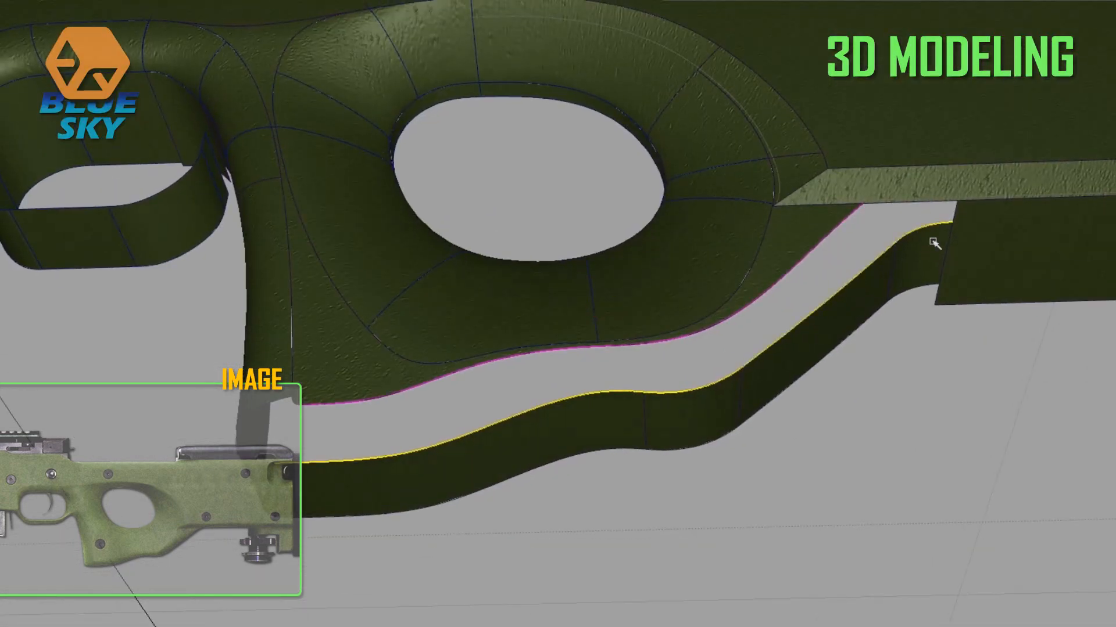
Blend a rounded surface between the grip's side face and the strip along its lower edge.
key(4)
mouse_move(459, 270)
alt+shift+mouse_down()
mouse_move(585, 389)
mouse_move(474, 267)
alt+shift+mouse_up()
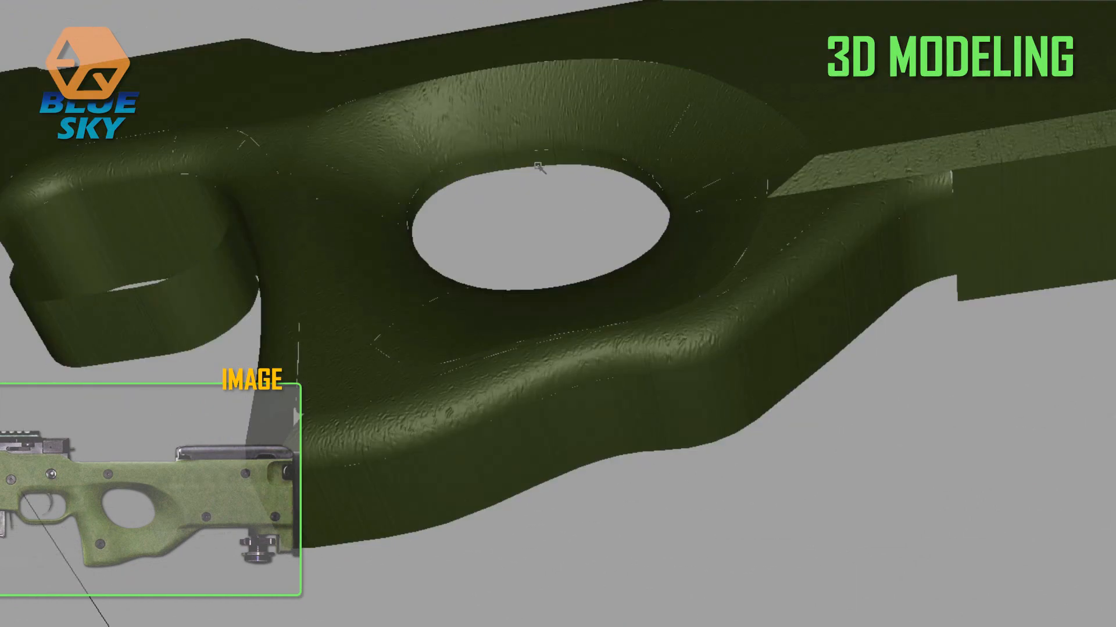
mouse_move(523, 291)
alt+shift+mouse_down()
mouse_move(593, 260)
mouse_move(779, 349)
mouse_move(540, 207)
mouse_move(570, 159)
alt+shift+mouse_up()
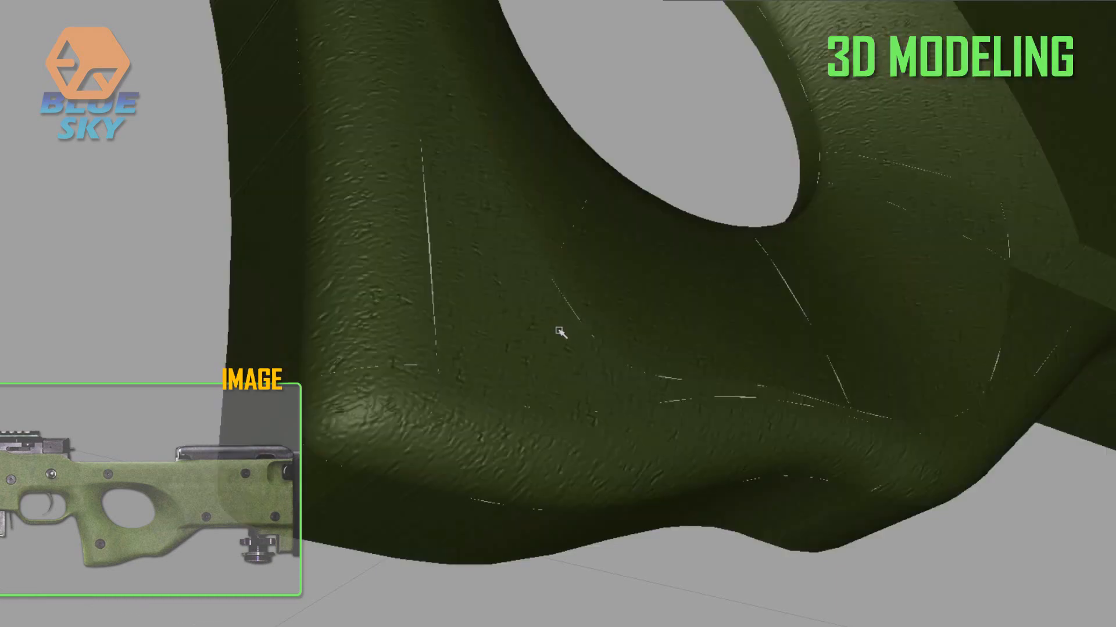
mouse_move(563, 324)
alt+shift+mouse_down()
mouse_move(418, 429)
mouse_move(573, 442)
mouse_move(538, 371)
alt+shift+mouse_up()
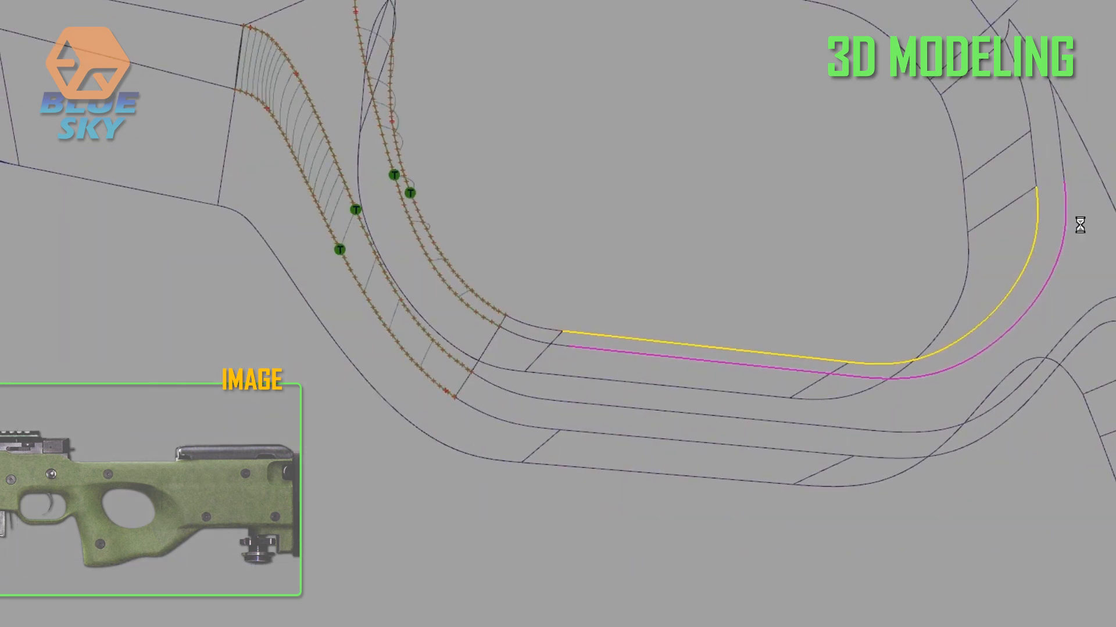
Blend tangent surfaces along the inner and outer edges of the trigger guard.
alt+shift+drag(975, 349, 971, 372)
click(1103, 284)
alt+shift+drag(1103, 284, 1058, 249)
alt+shift+right_drag(1058, 249, 1048, 279)
alt+shift+middle_drag(1048, 278, 945, 238)
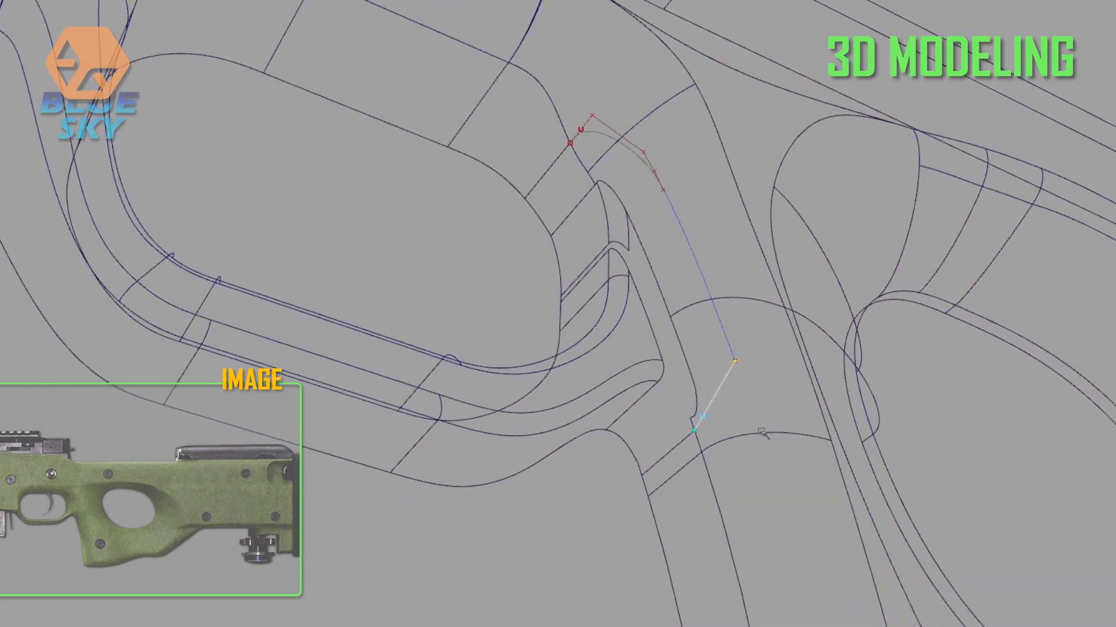
Draw a tangent blend curve at the junction of trigger guard and grip, and surface the rounded corner there.
alt+shift+drag(761, 432, 757, 345)
click(757, 346)
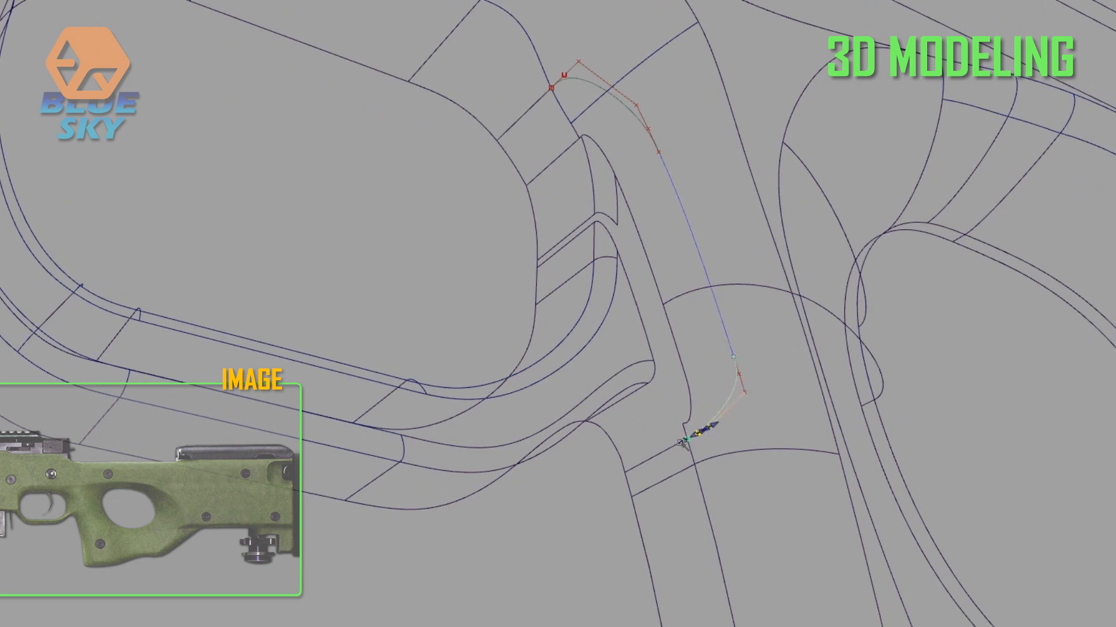
drag(590, 352, 646, 379)
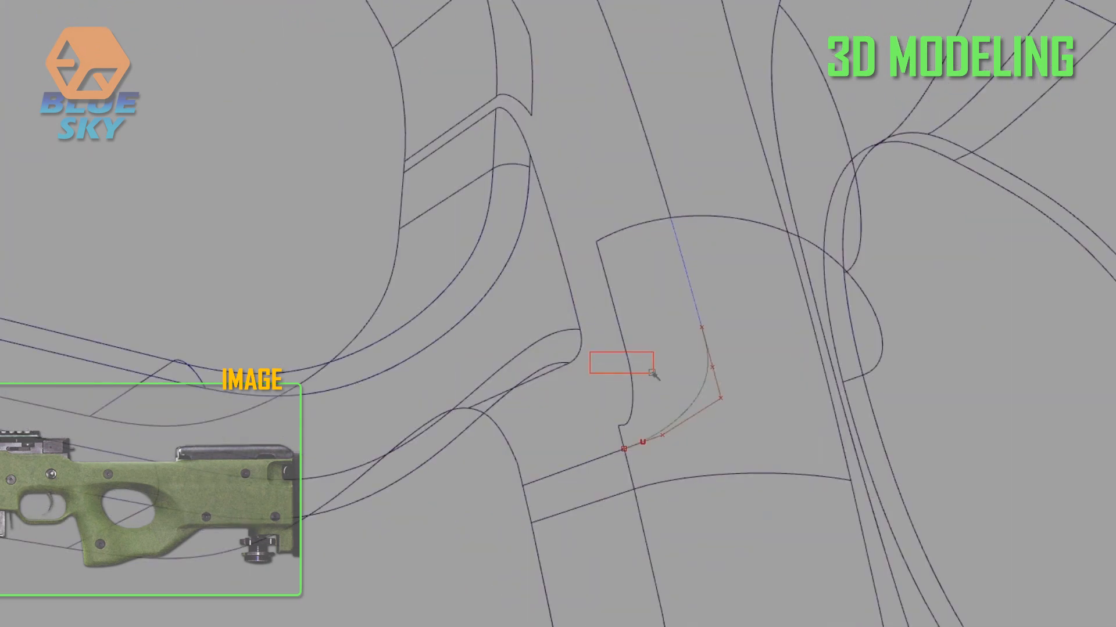
drag(646, 378, 647, 380)
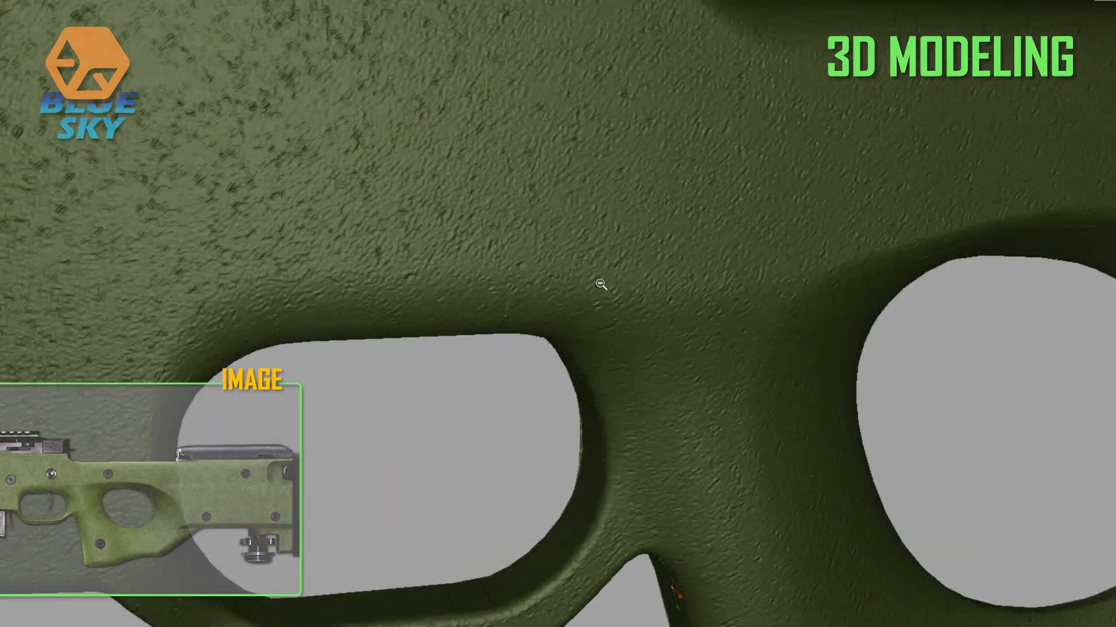
scroll(601, 284, down, 5)
middle_drag(601, 284, 551, 243)
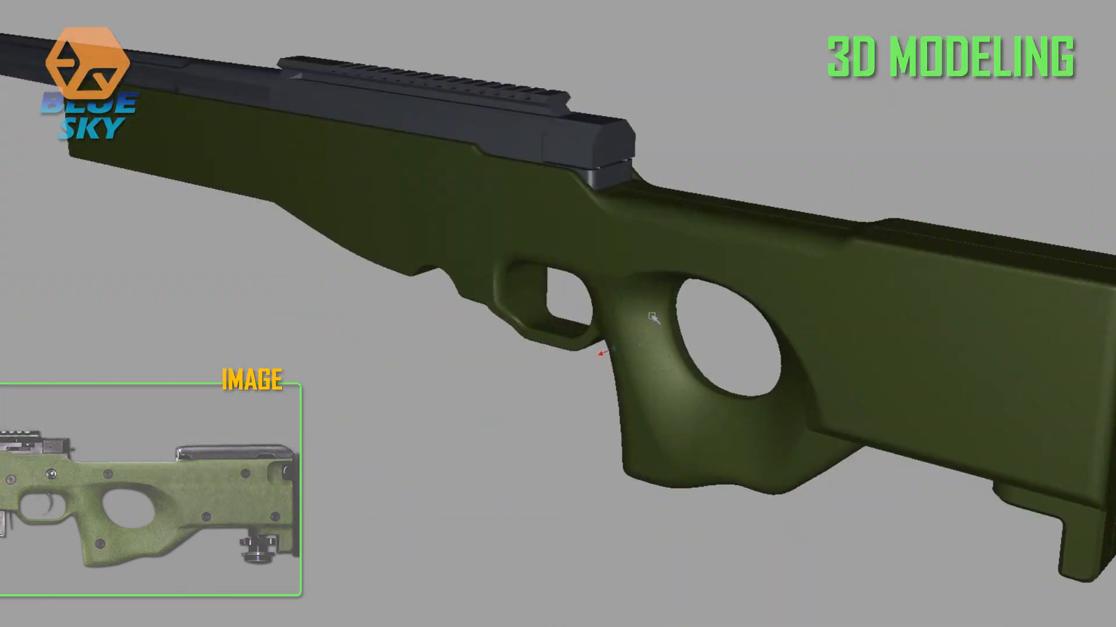
Build a hollow magazine well with rounded corners and an arched lower edge, and fit it into the stock's underside.
mouse_move(652, 316)
middle_down()
mouse_move(745, 333)
mouse_move(671, 259)
mouse_move(474, 333)
mouse_move(756, 376)
mouse_move(505, 217)
mouse_move(792, 124)
mouse_move(836, 326)
mouse_move(698, 84)
mouse_move(747, 316)
middle_up()
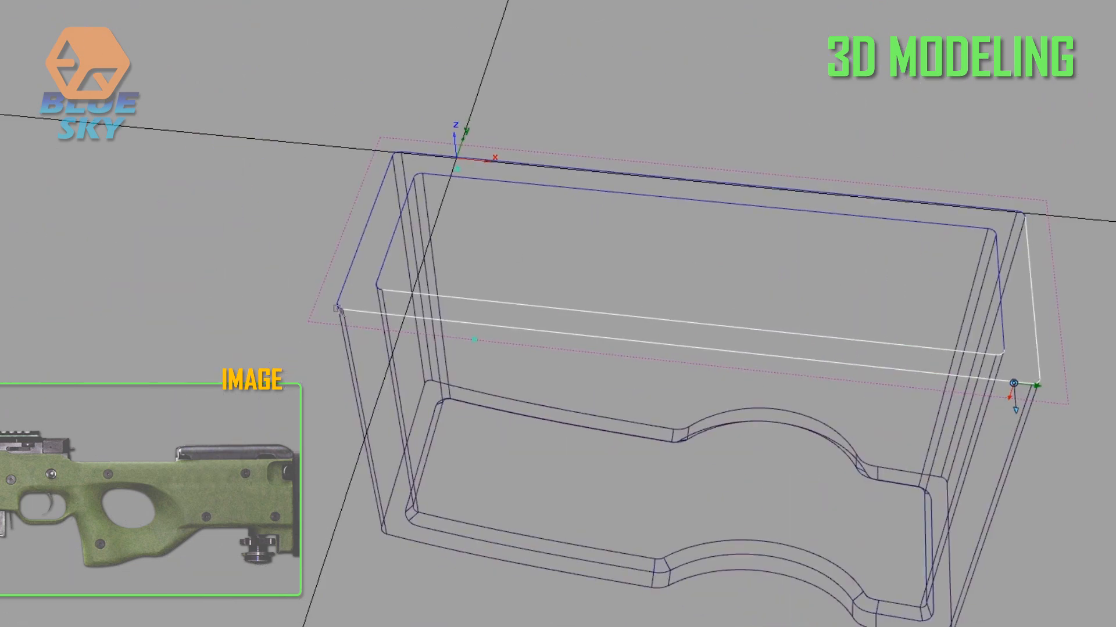
scroll(539, 378, down, 5)
middle_drag(753, 288, 791, 169)
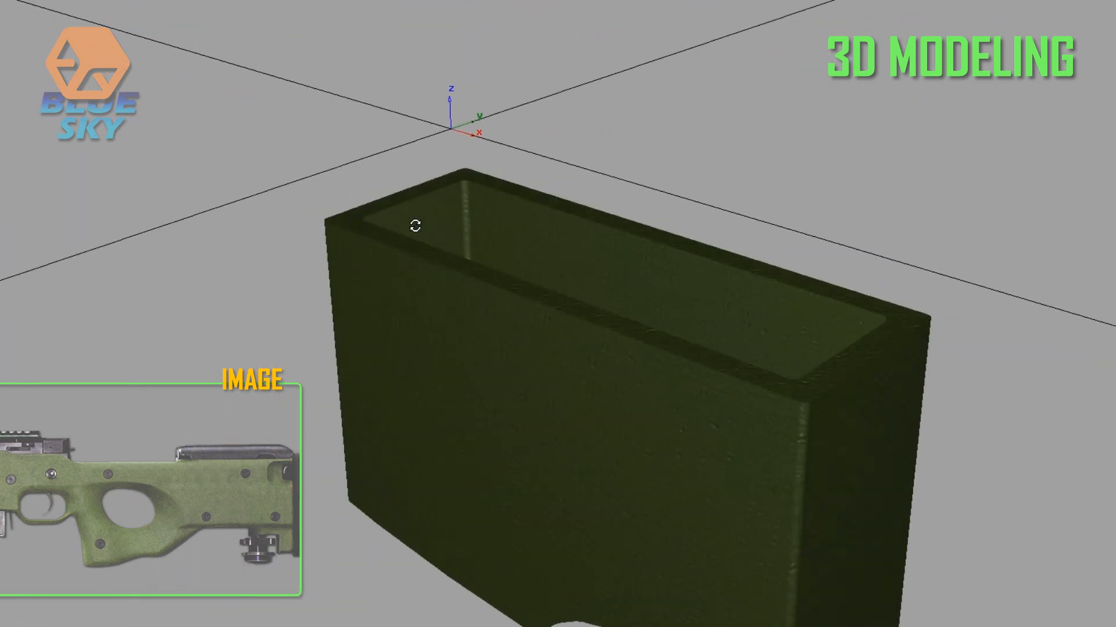
mouse_move(416, 224)
middle_down()
mouse_move(640, 301)
mouse_move(787, 281)
middle_up()
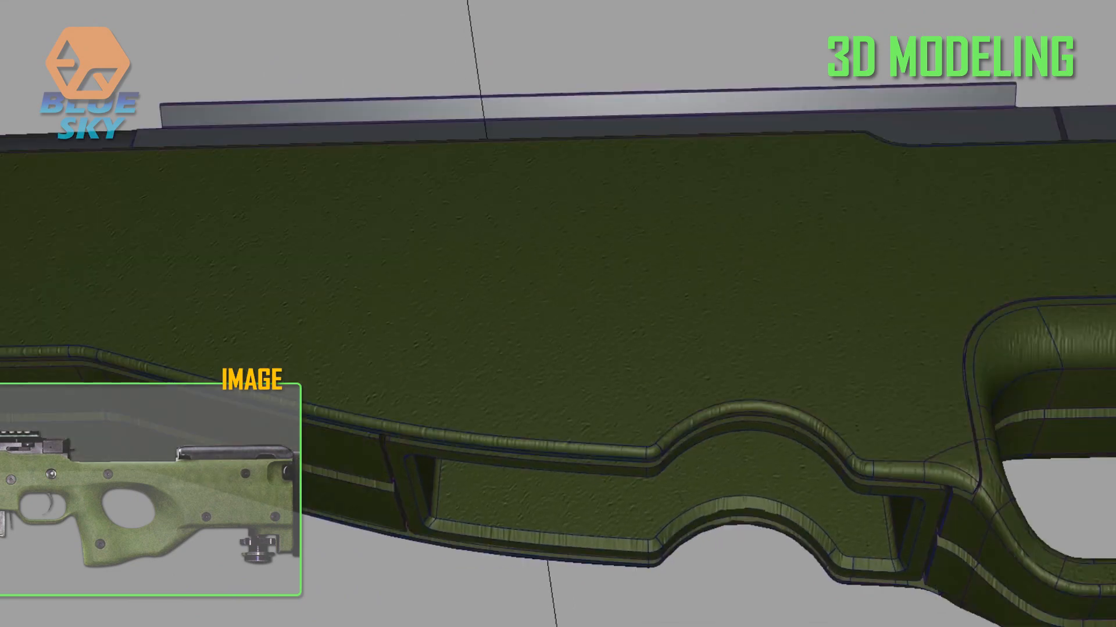
scroll(754, 194, down, 3)
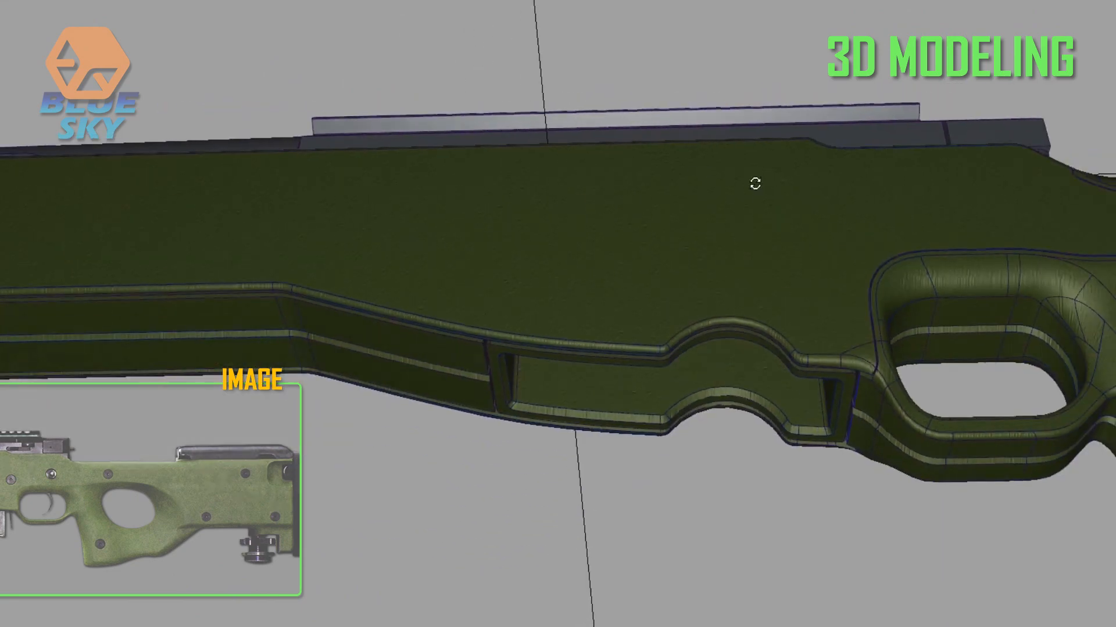
Add the box magazine, the trigger and a telescopic scope mounted on the receiver rail, and display the assembled rifle.
middle_drag(754, 194, 844, 169)
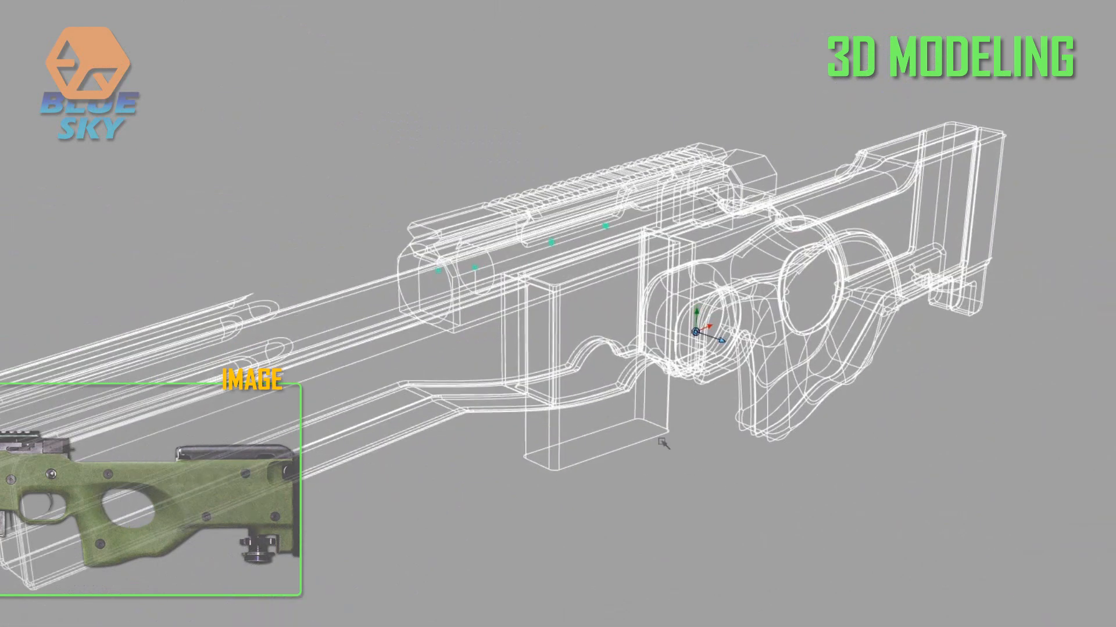
mouse_move(859, 399)
middle_down()
mouse_move(746, 181)
mouse_move(966, 324)
mouse_move(772, 256)
middle_up()
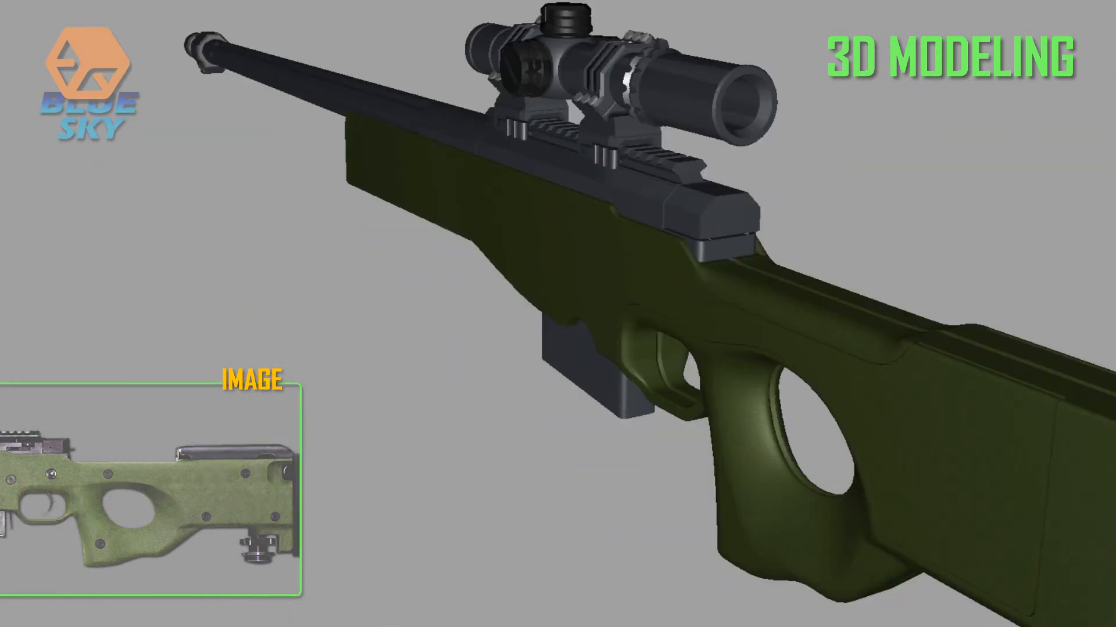
mouse_move(772, 256)
middle_down()
mouse_move(869, 199)
mouse_move(740, 166)
mouse_move(767, 273)
mouse_move(747, 359)
mouse_move(709, 334)
middle_up()
scroll(709, 334, down, 5)
middle_drag(558, 325, 520, 329)
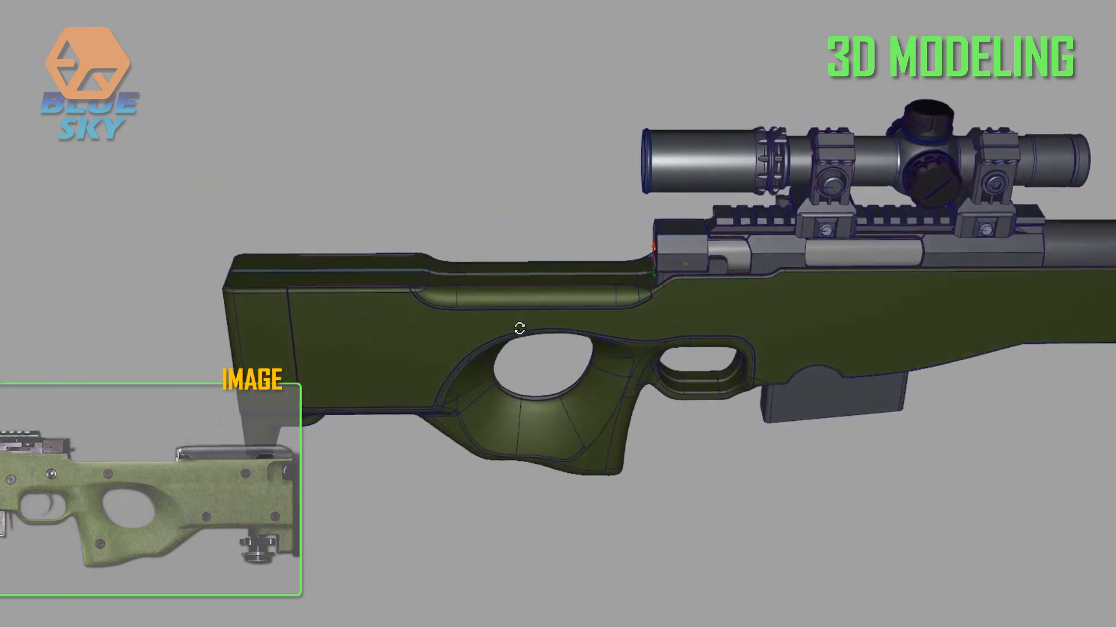
Build rail surfaces at the corners between the outer and inner rounded outlines of the recess near the stock's front end.
scroll(588, 215, up, 4)
middle_drag(588, 214, 644, 246)
scroll(644, 246, down, 5)
alt+drag(645, 246, 678, 234)
alt+right_drag(678, 235, 695, 239)
alt+drag(695, 238, 639, 262)
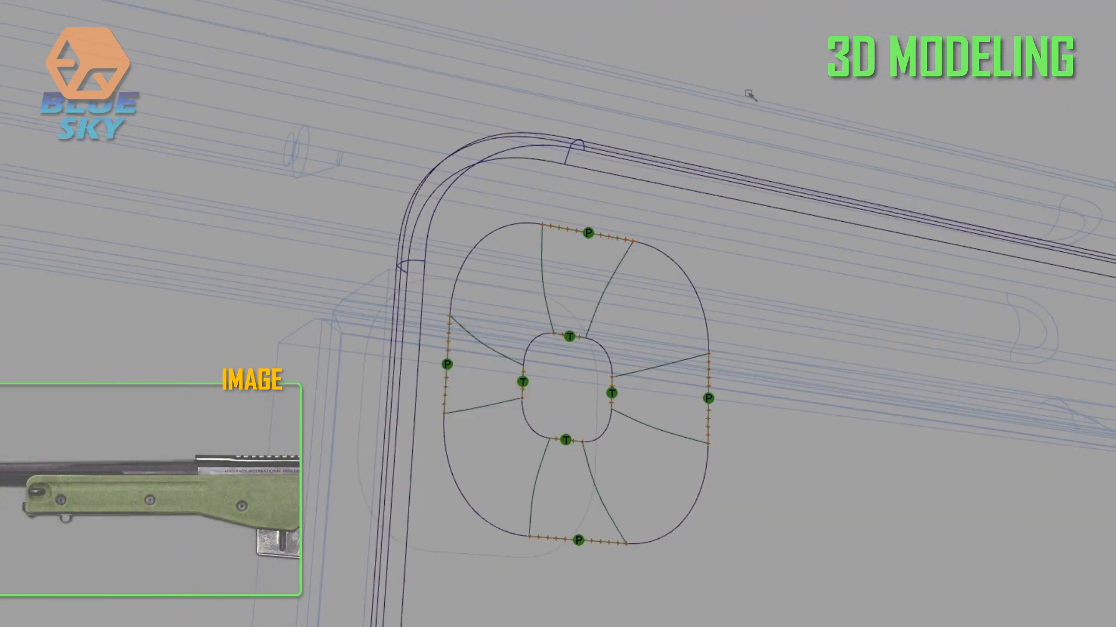
click(691, 404)
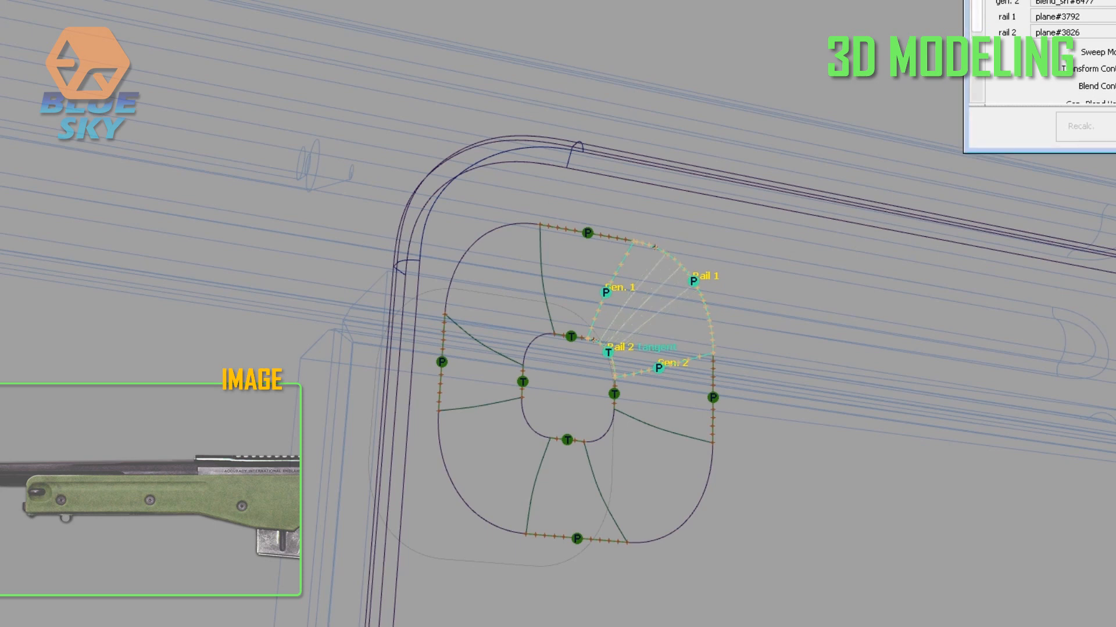
click(545, 340)
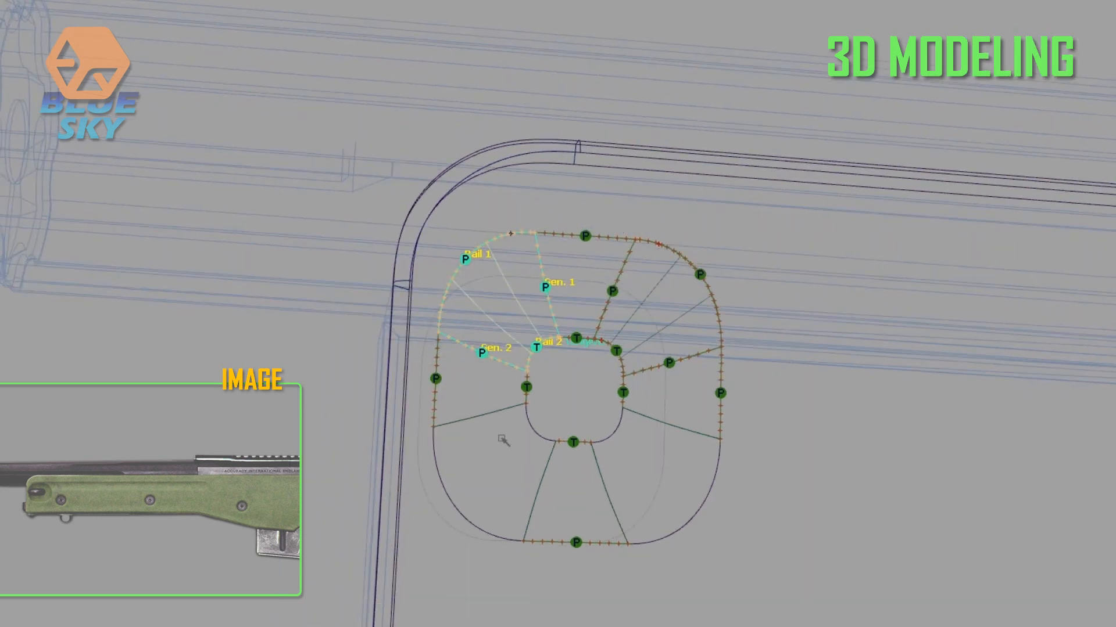
click(485, 507)
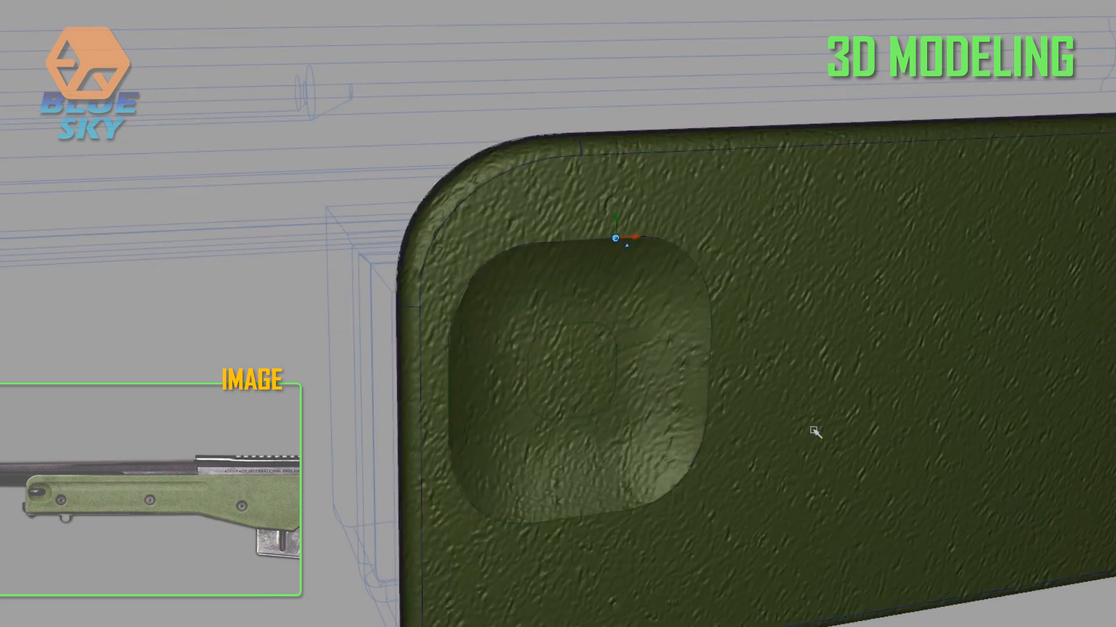
Model a sling loop with a rounded front, filleted edges and a flared through hole.
mouse_move(814, 430)
right_down()
mouse_move(794, 309)
mouse_move(551, 330)
mouse_move(643, 289)
right_up()
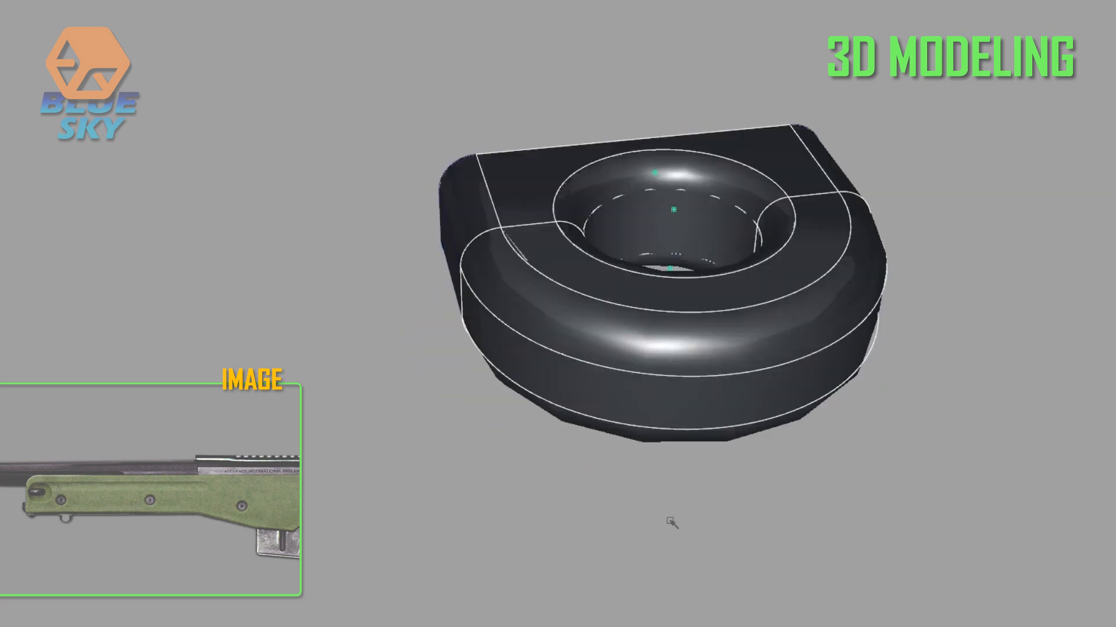
scroll(702, 263, down, 1)
alt+middle_drag(701, 264, 630, 351)
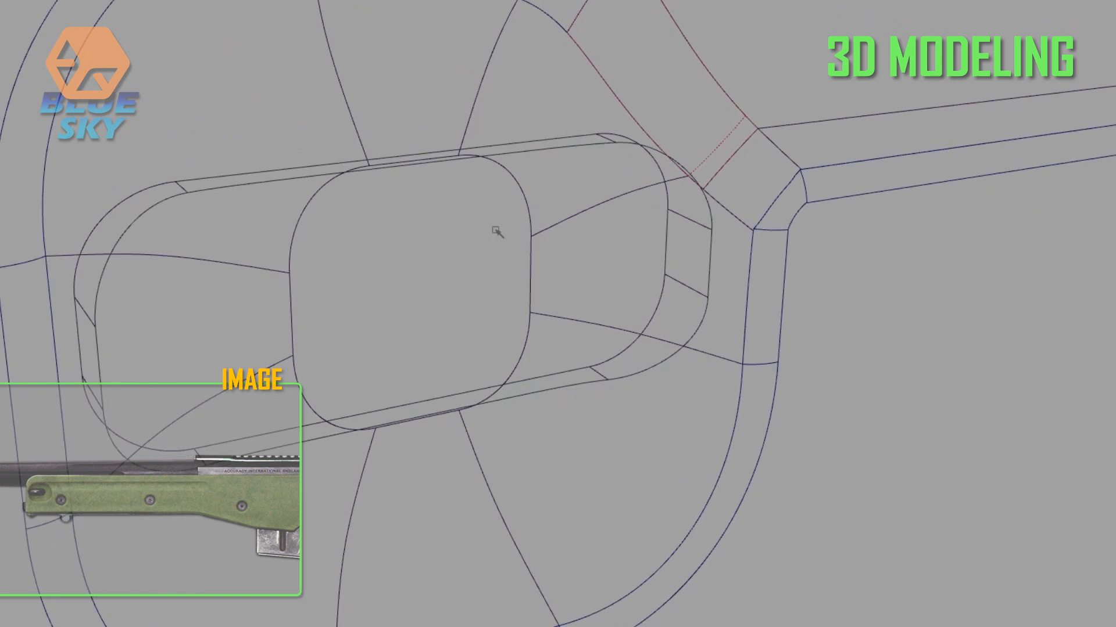
Trim and blend the recess into the long fore-end groove, and fit the sling loop inside it.
alt+middle_drag(499, 237, 423, 148)
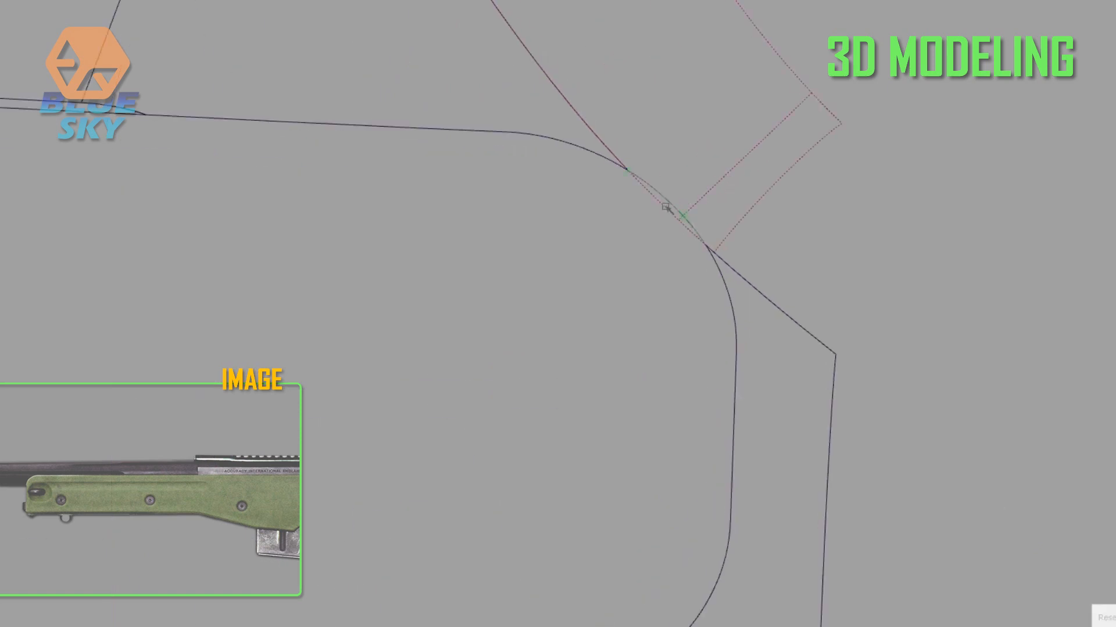
drag(141, 217, 370, 545)
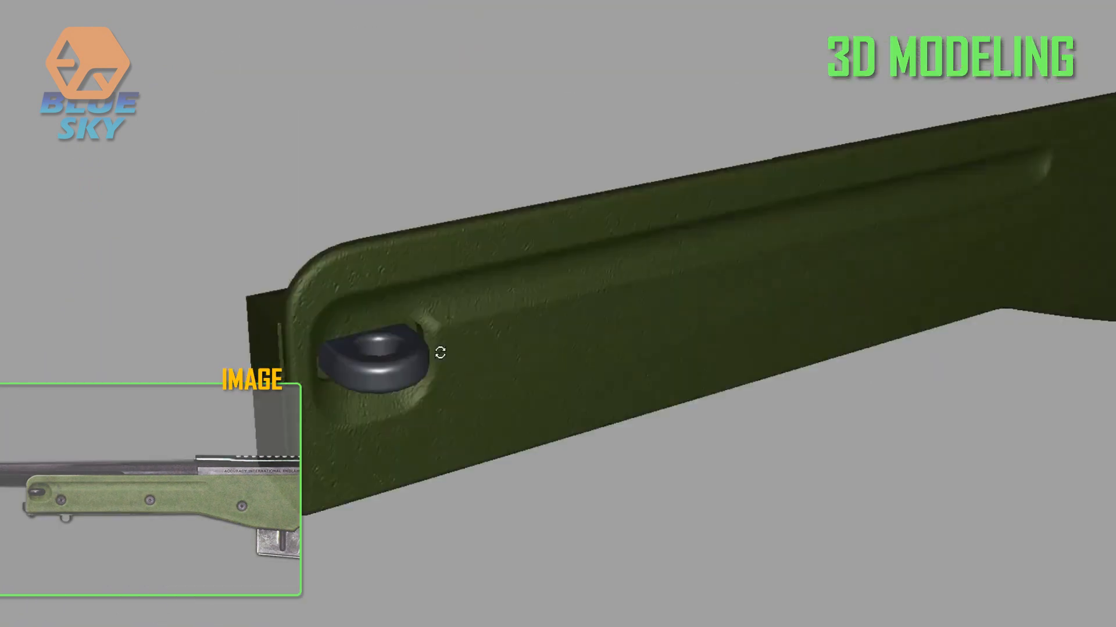
alt+drag(392, 123, 356, 276)
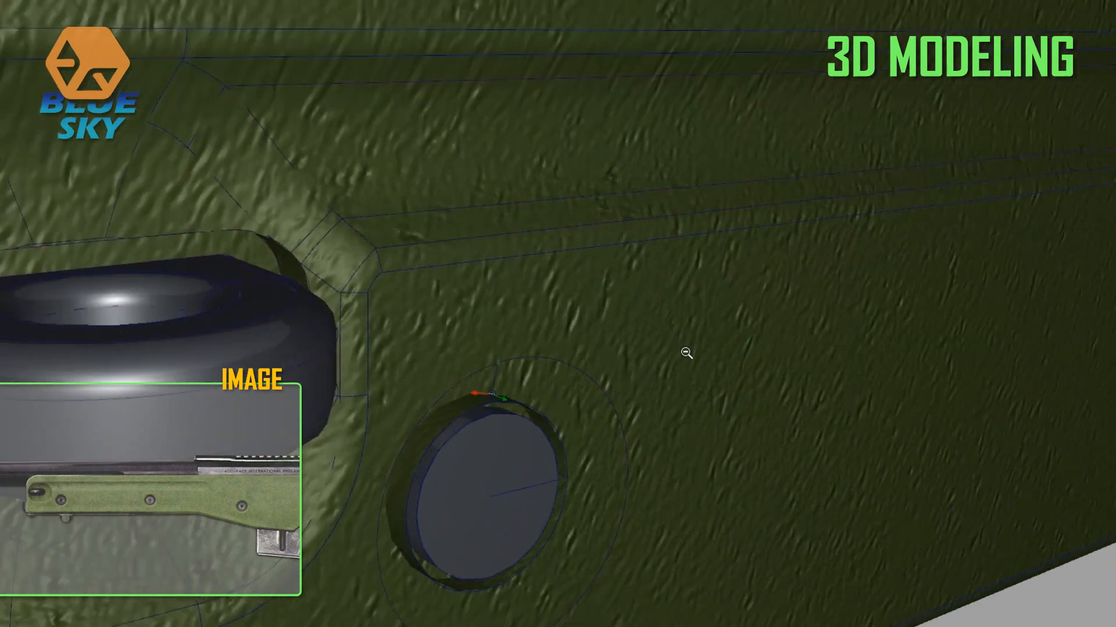
Add socket-head screws in rounded countersunk holes along the fore-end, receiver area, grip and butt of the stock.
click(572, 491)
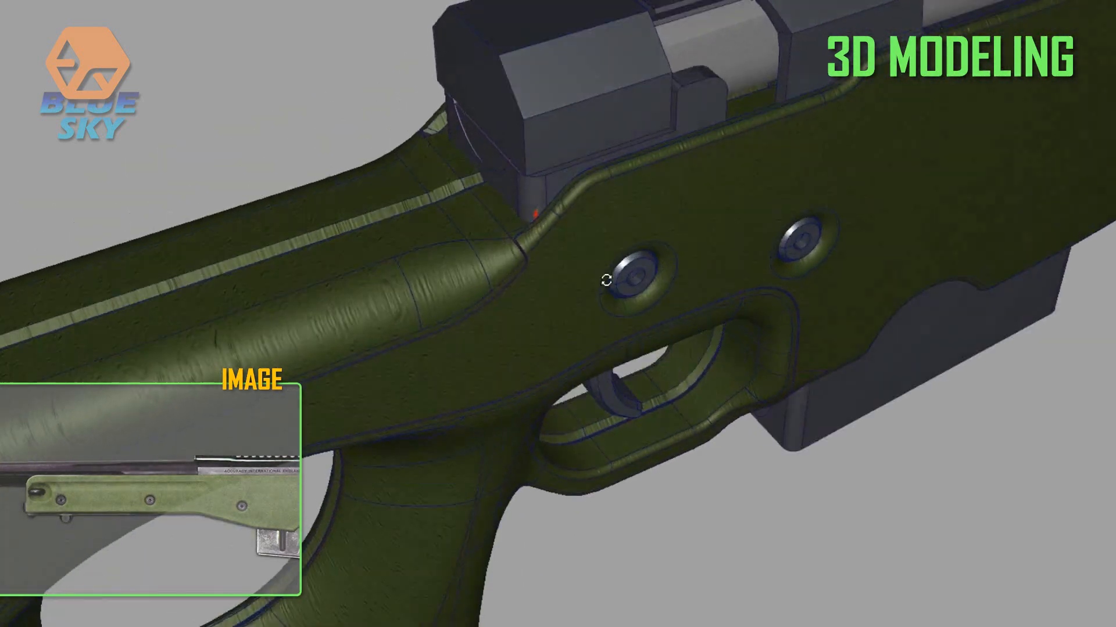
scroll(560, 239, down, 5)
alt+drag(606, 281, 569, 372)
scroll(568, 370, up, 4)
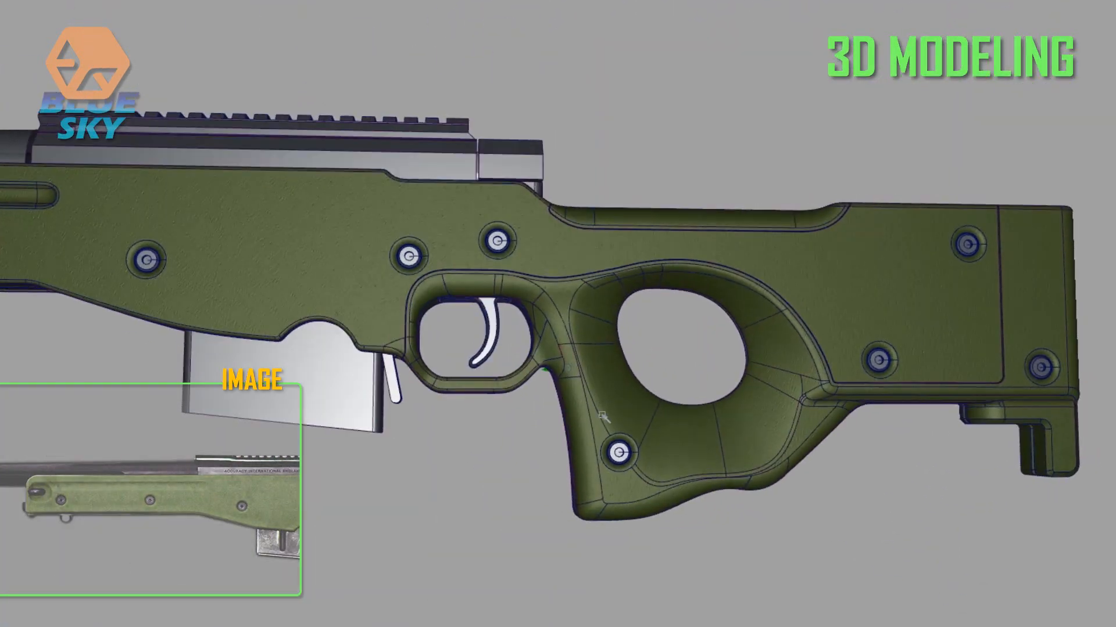
Build the stacked butt plates and recoil pad behind the stock, shaping the pad's tapered outline with its control points.
alt+middle_drag(580, 336, 573, 319)
scroll(573, 319, down, 3)
alt+drag(573, 319, 546, 217)
alt+drag(545, 216, 431, 144)
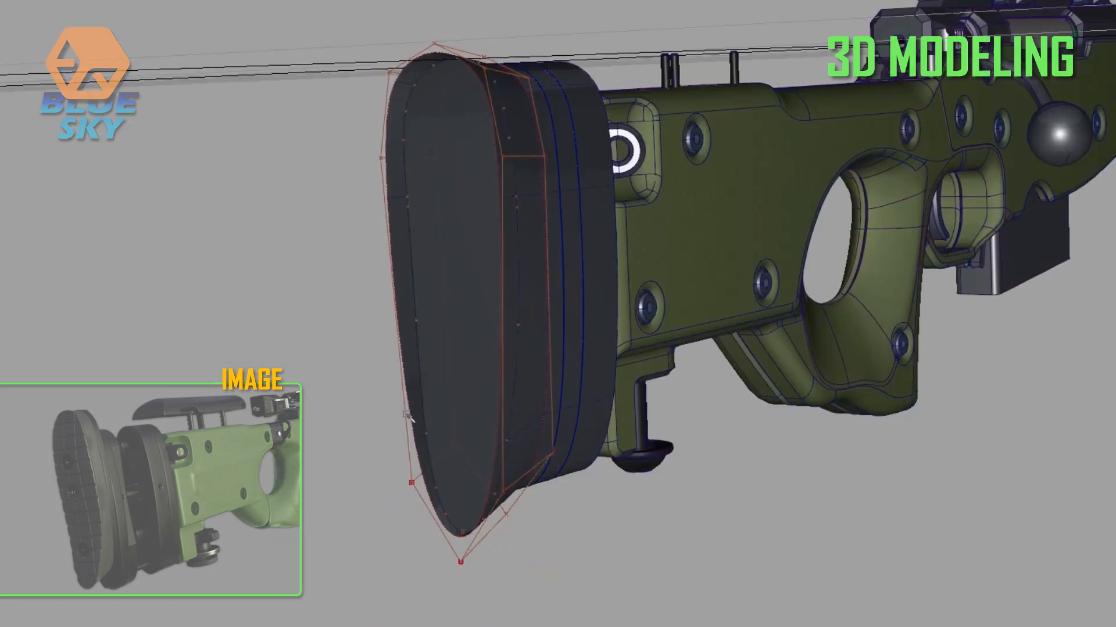
ctrl+shift+drag(573, 323, 571, 319)
alt+shift+drag(566, 317, 902, 344)
alt+shift+drag(371, 250, 528, 319)
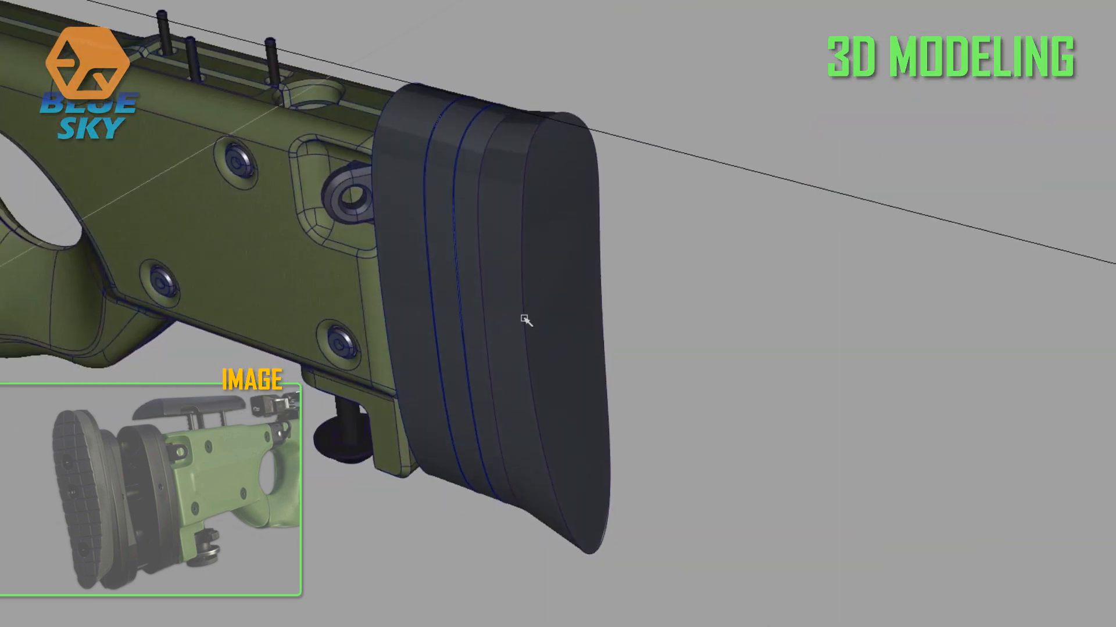
Create outline curves on the recoil pad's rear rim and build a rounded edge from them.
alt+shift+drag(619, 276, 595, 126)
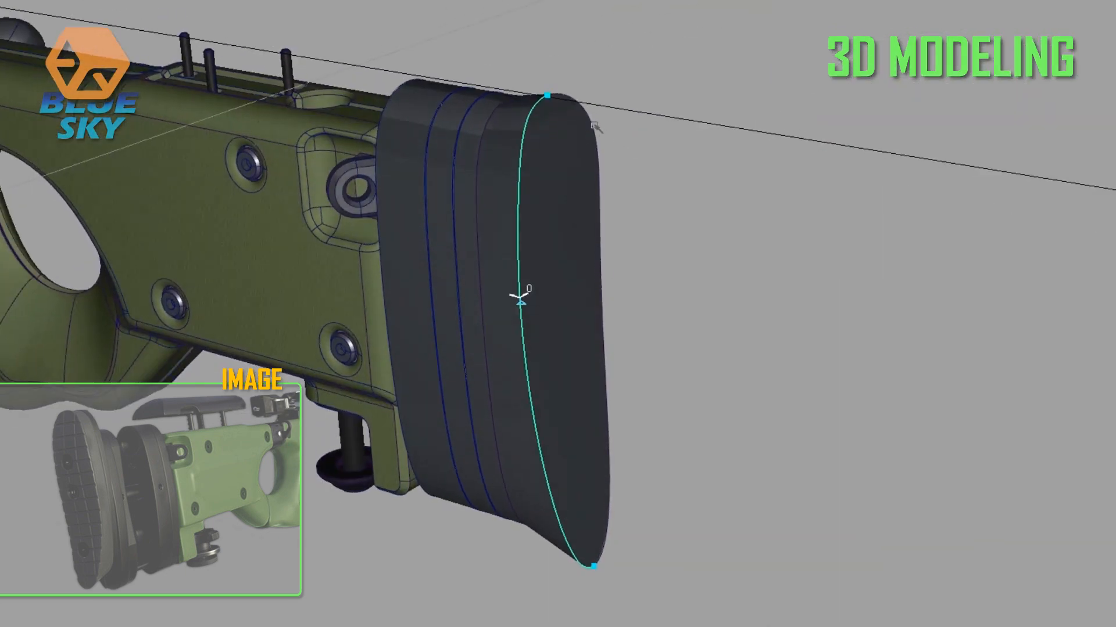
alt+shift+drag(649, 300, 580, 256)
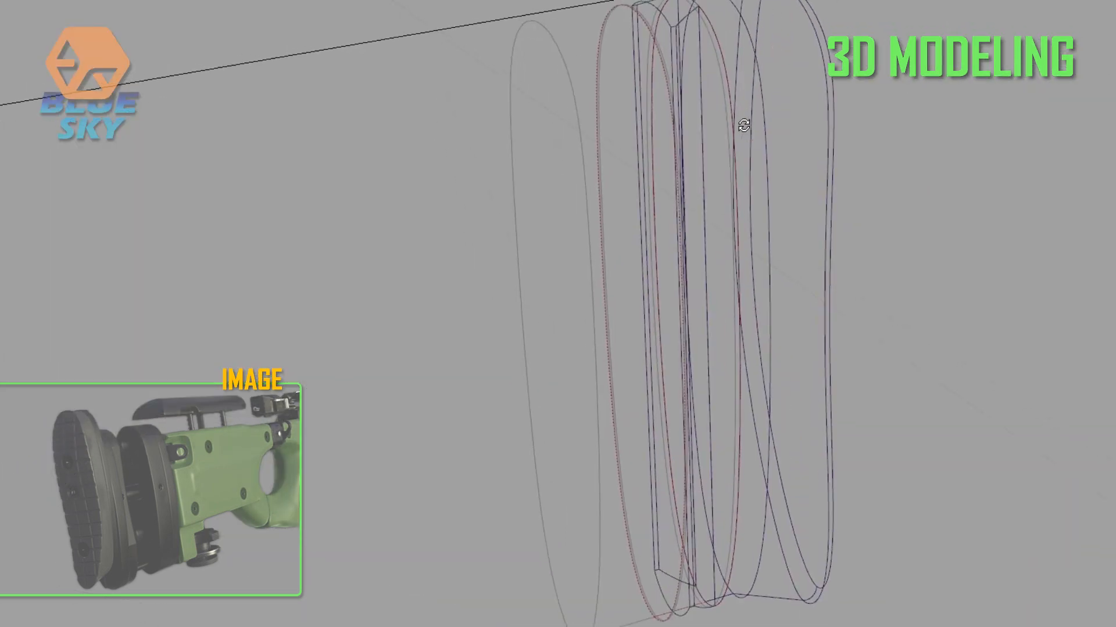
alt+shift+drag(673, 49, 714, 515)
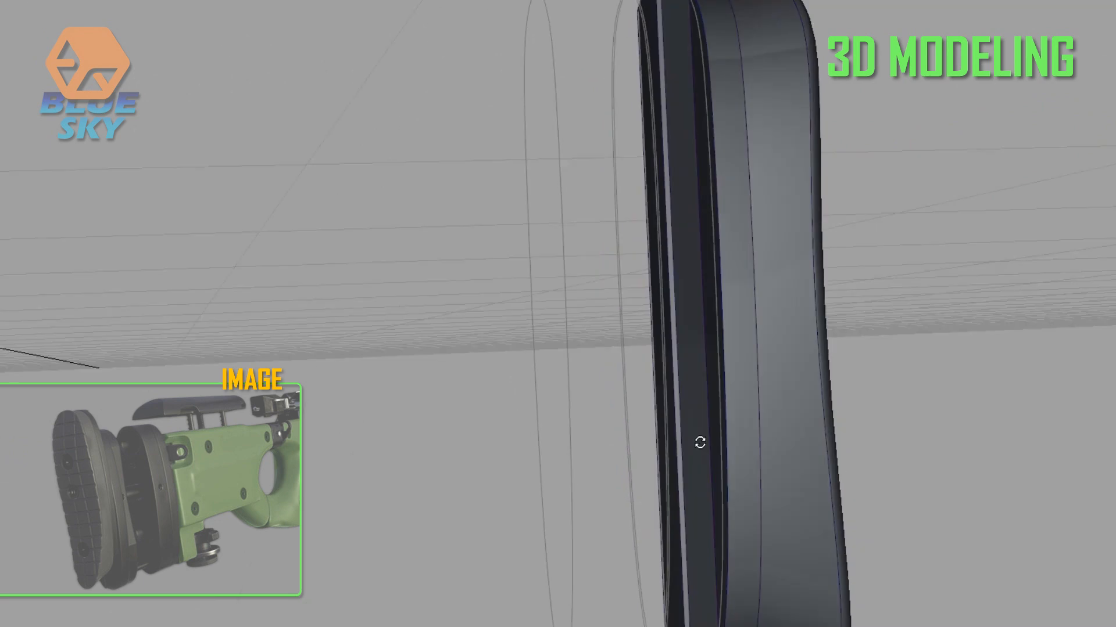
Project evenly spaced horizontal and vertical lines onto the recoil pad's rear face, and build tubular surfaces along the grid.
alt+shift+drag(699, 438, 785, 366)
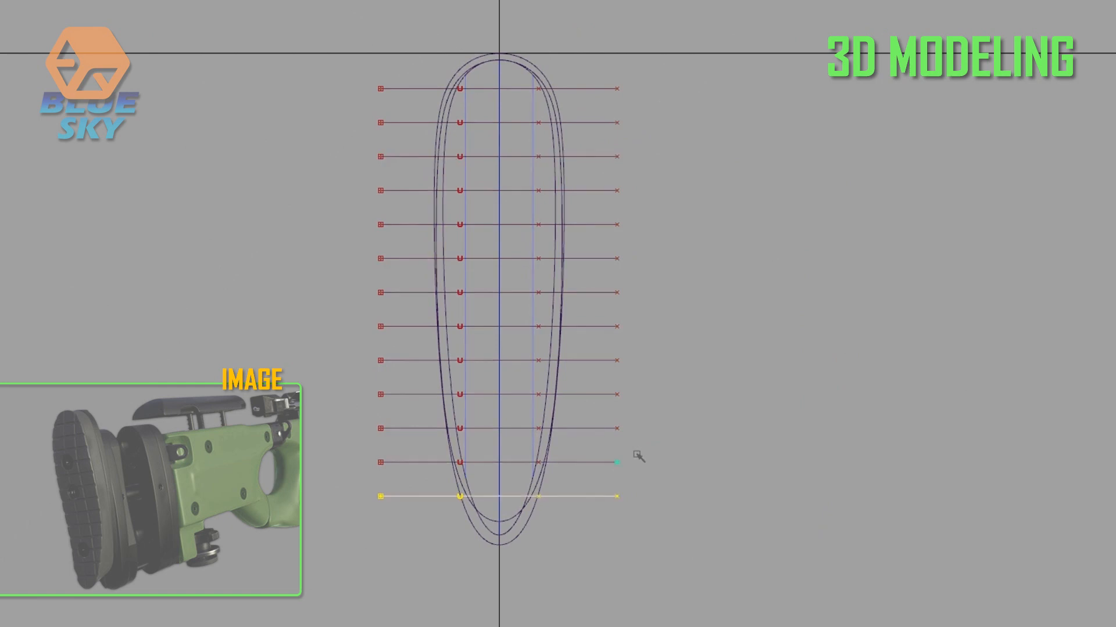
ctrl+shift+drag(670, 249, 679, 331)
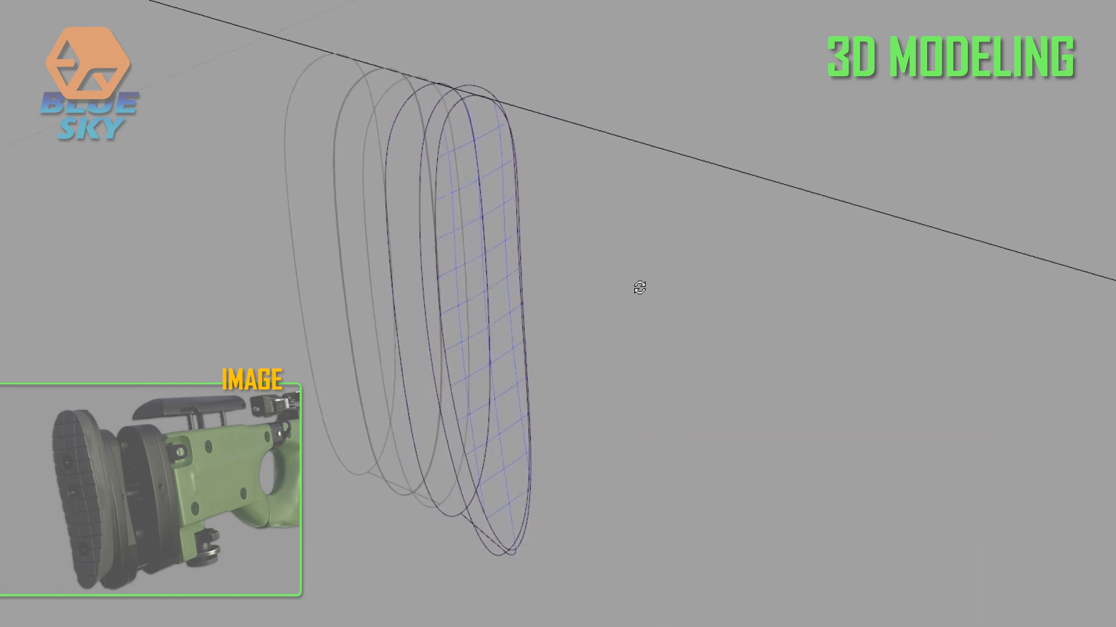
alt+shift+drag(639, 287, 493, 175)
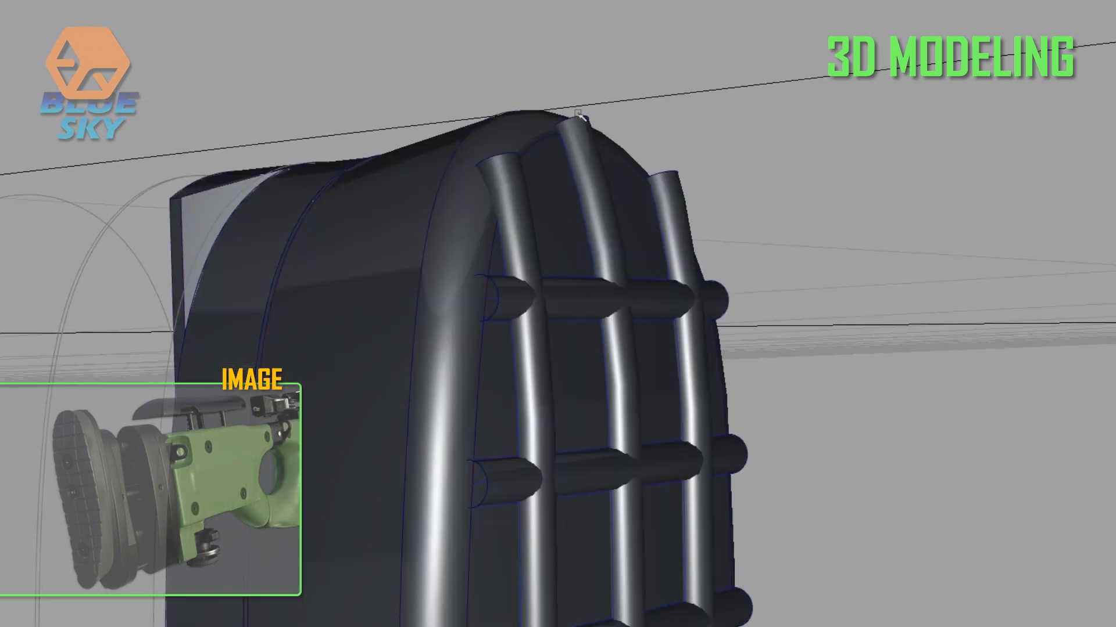
alt+shift+drag(573, 125, 498, 319)
ctrl+shift+drag(528, 169, 519, 265)
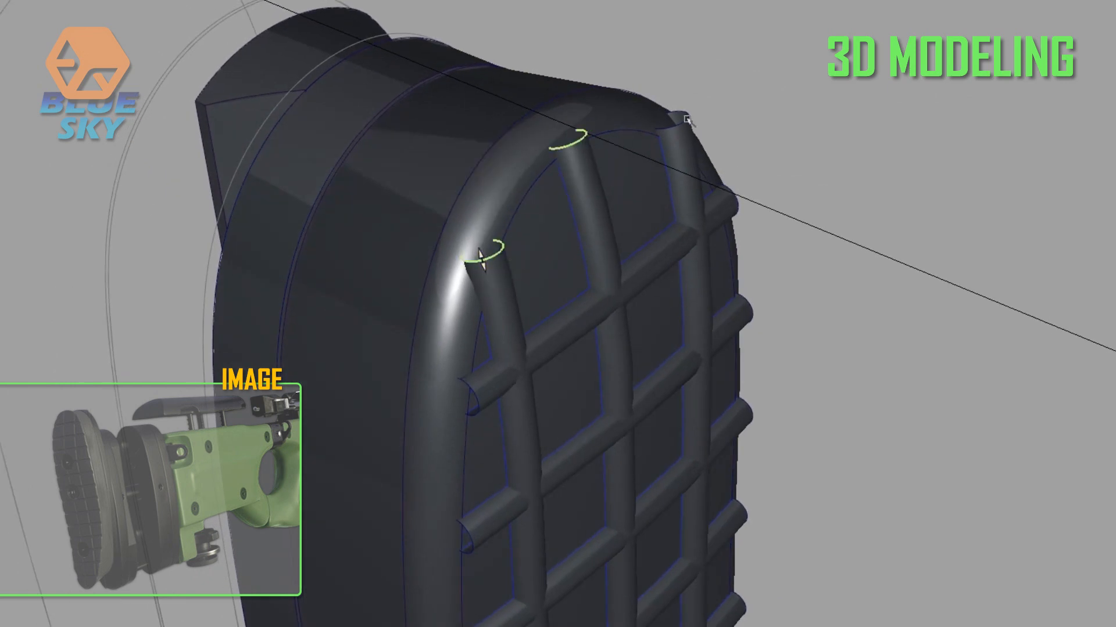
Trim the grid strips out of the pad's rear face to leave separate rectangular tiles with rounded grooves between them.
alt+shift+drag(757, 121, 801, 184)
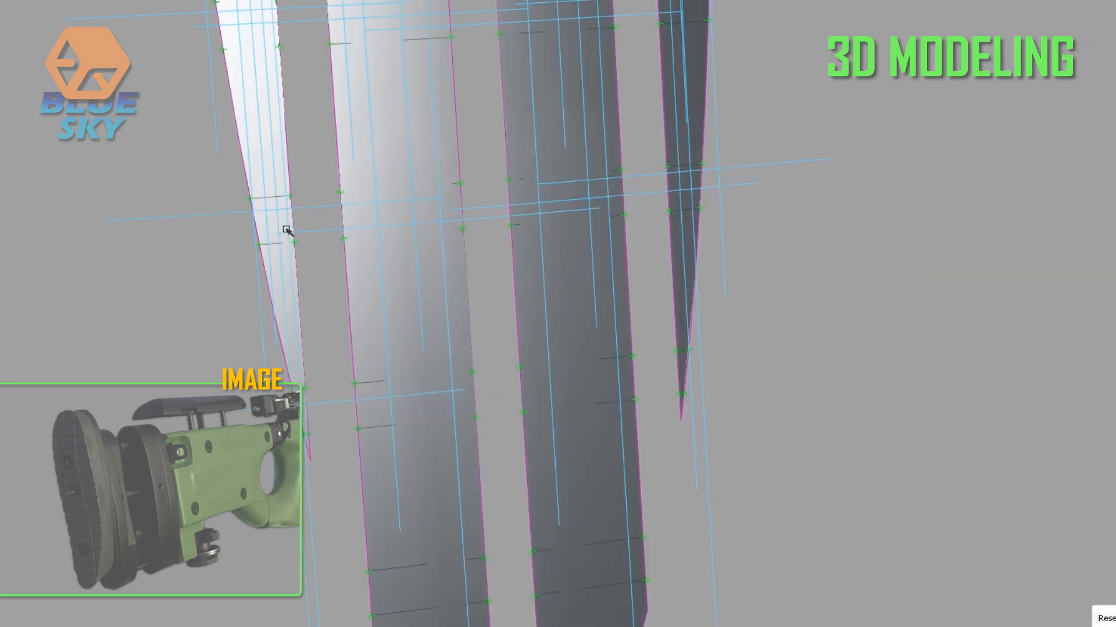
alt+drag(681, 372, 622, 356)
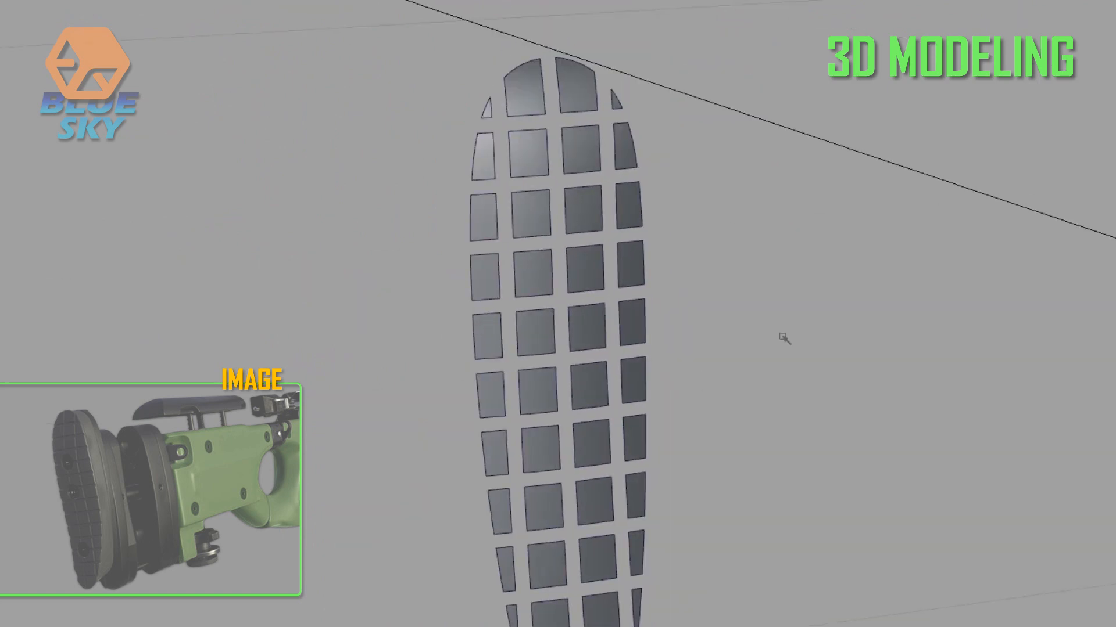
scroll(410, 213, down, 5)
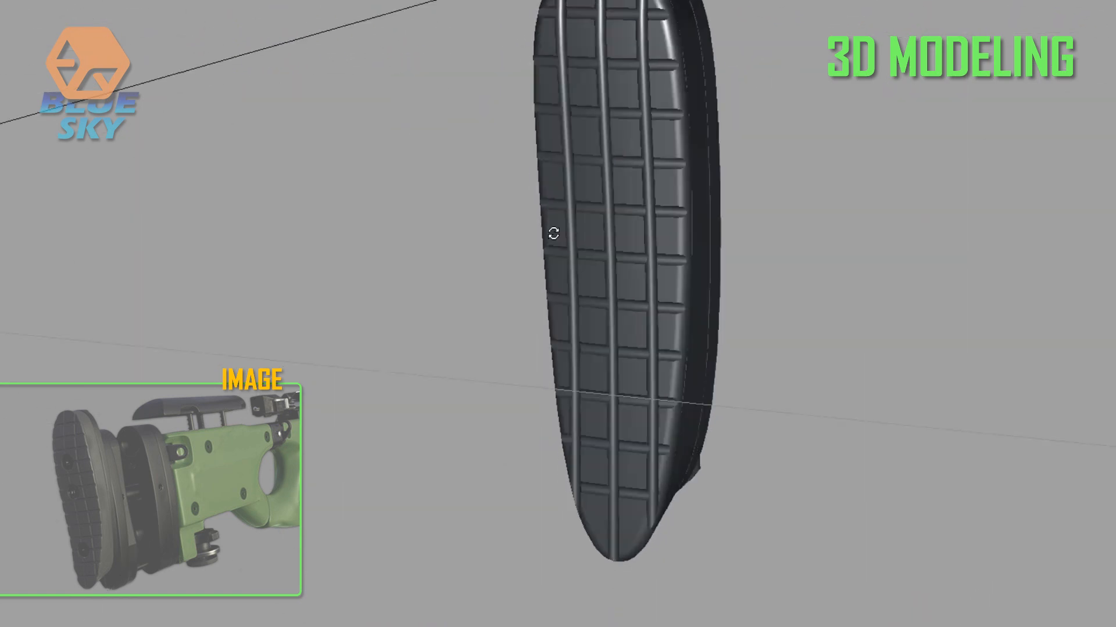
mouse_move(553, 232)
alt+mouse_down()
mouse_move(533, 219)
mouse_move(564, 278)
mouse_move(590, 286)
mouse_move(481, 105)
alt+mouse_up()
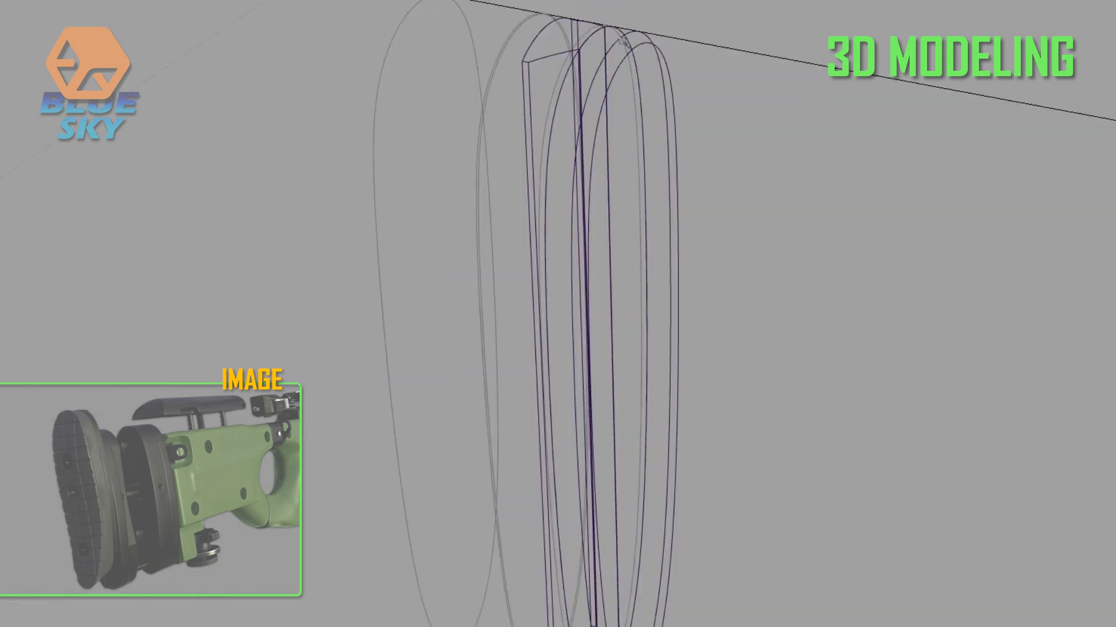
Trim the spacer plate's oval face to the channel profile, and add one thick and one thin mounting post to the butt assembly.
scroll(580, 377, down, 3)
alt+middle_drag(427, 232, 440, 274)
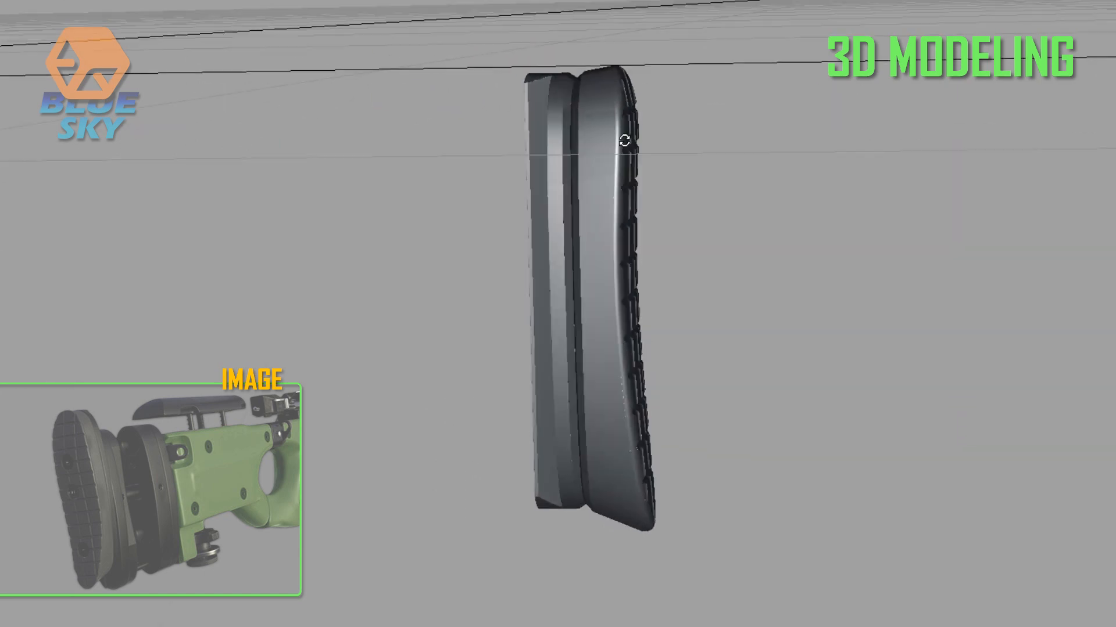
mouse_move(325, 168)
alt+mouse_down()
mouse_move(235, 98)
mouse_move(924, 281)
mouse_move(542, 149)
mouse_move(461, 252)
mouse_move(307, 132)
alt+mouse_up()
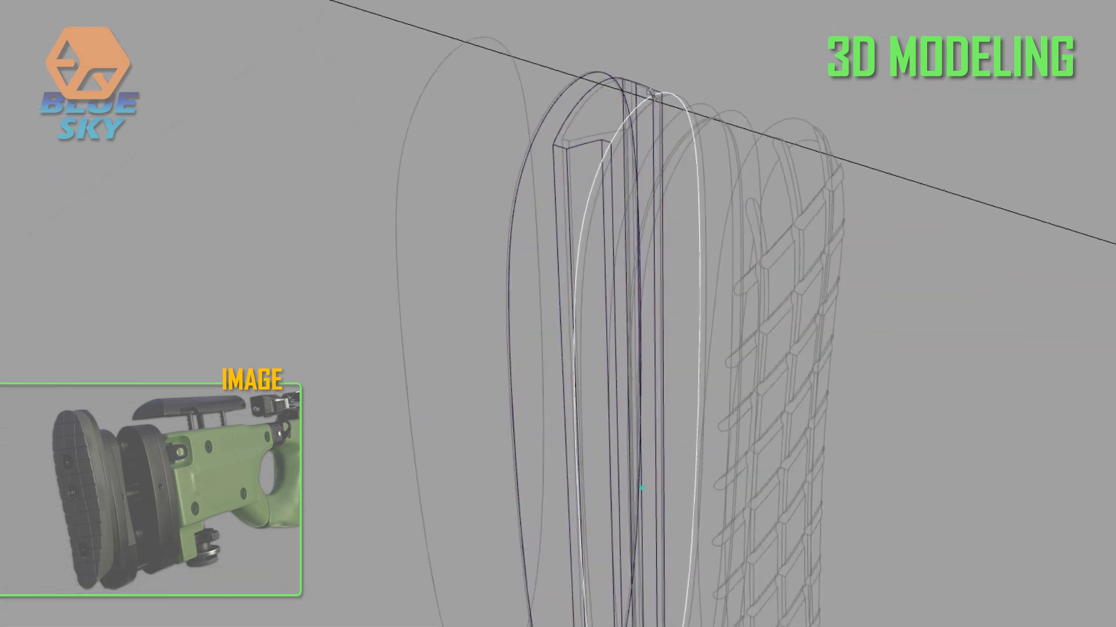
right_drag(672, 368, 662, 208)
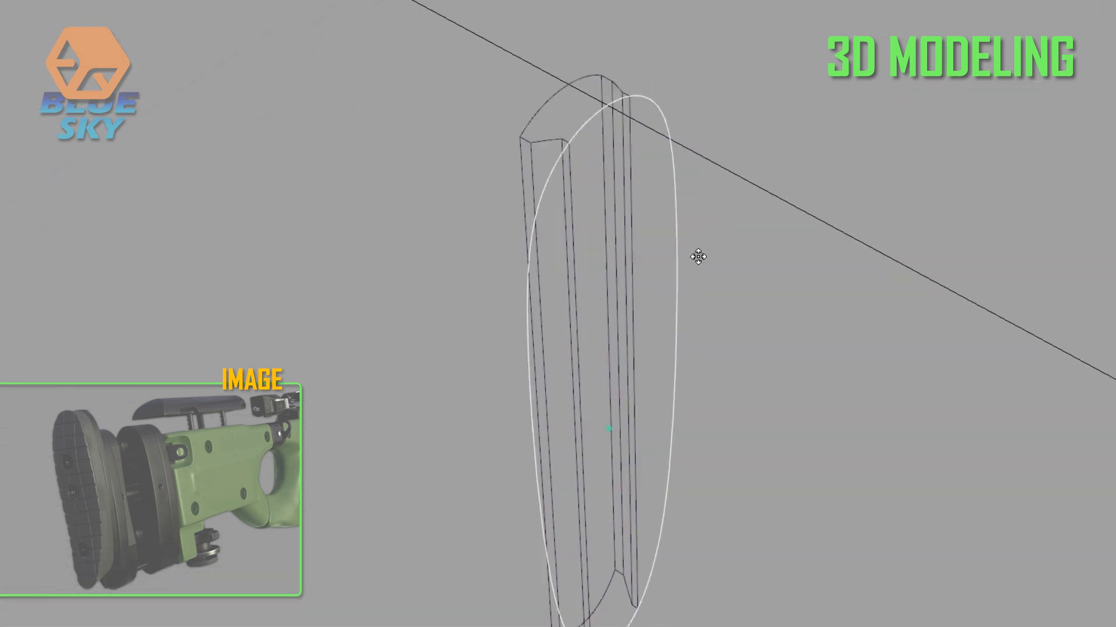
alt+middle_drag(698, 256, 658, 252)
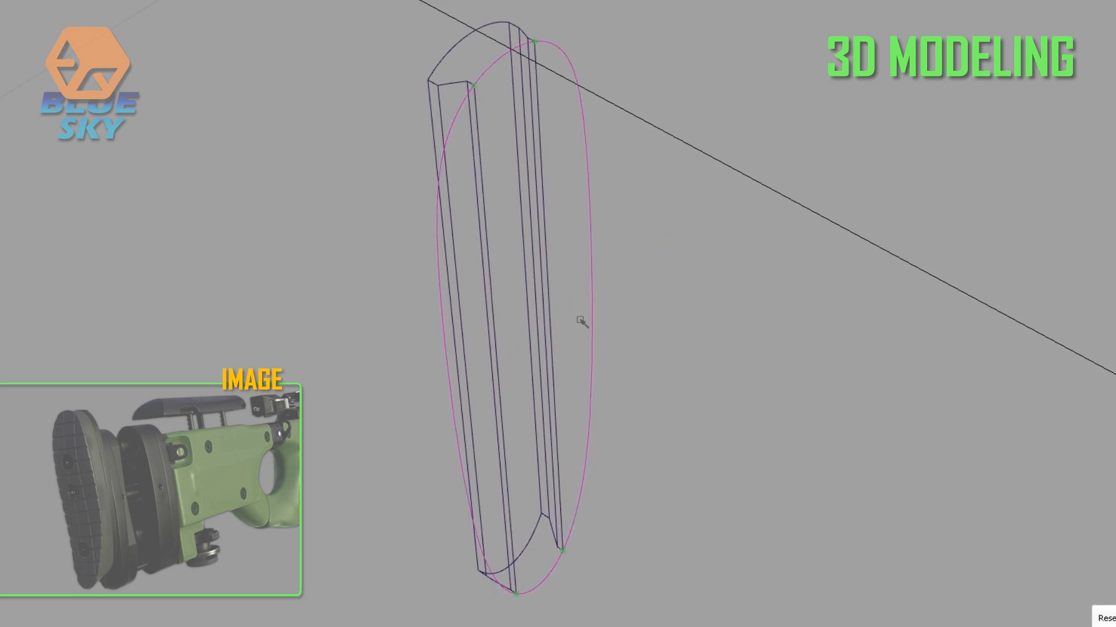
right_drag(619, 180, 597, 44)
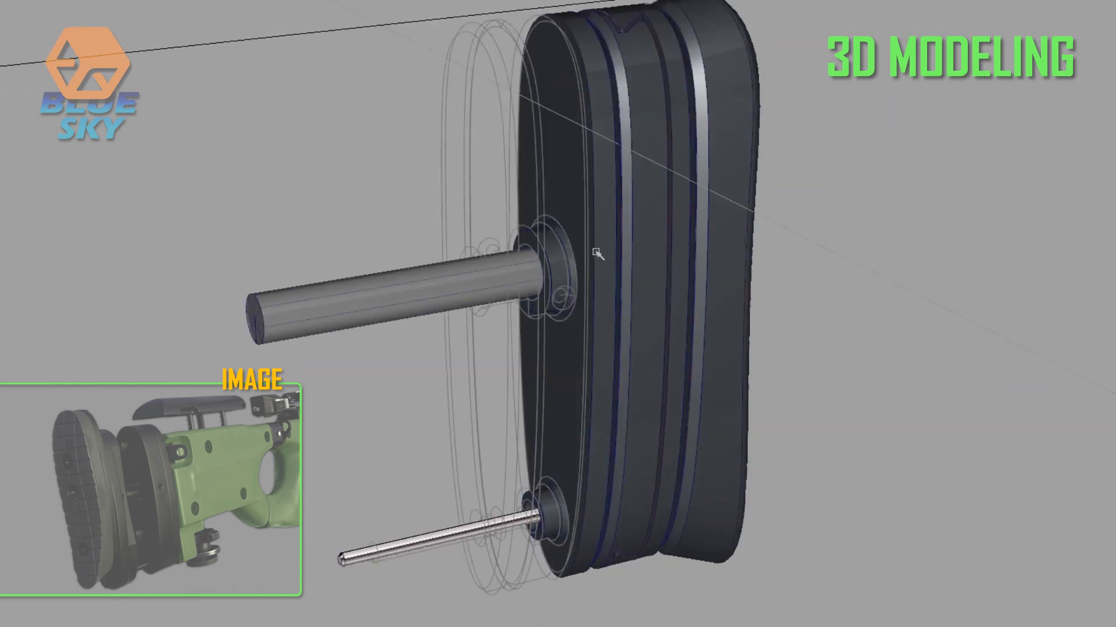
Slide the recoil pad and spacer plates rearward along X to expose the mounting posts.
alt+middle_drag(597, 254, 442, 188)
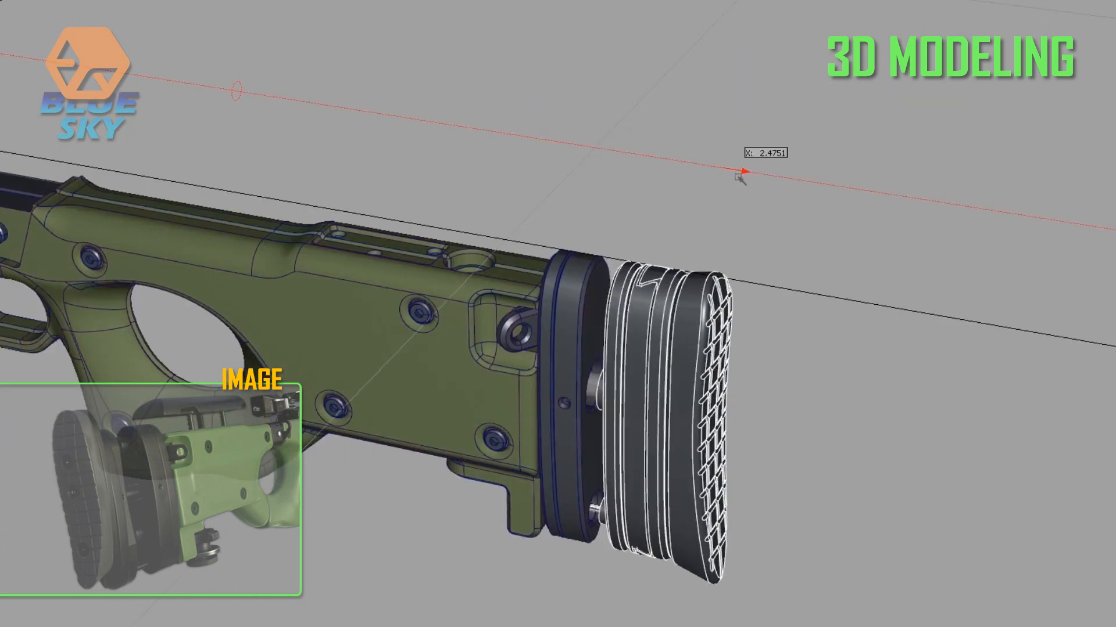
drag(727, 181, 748, 184)
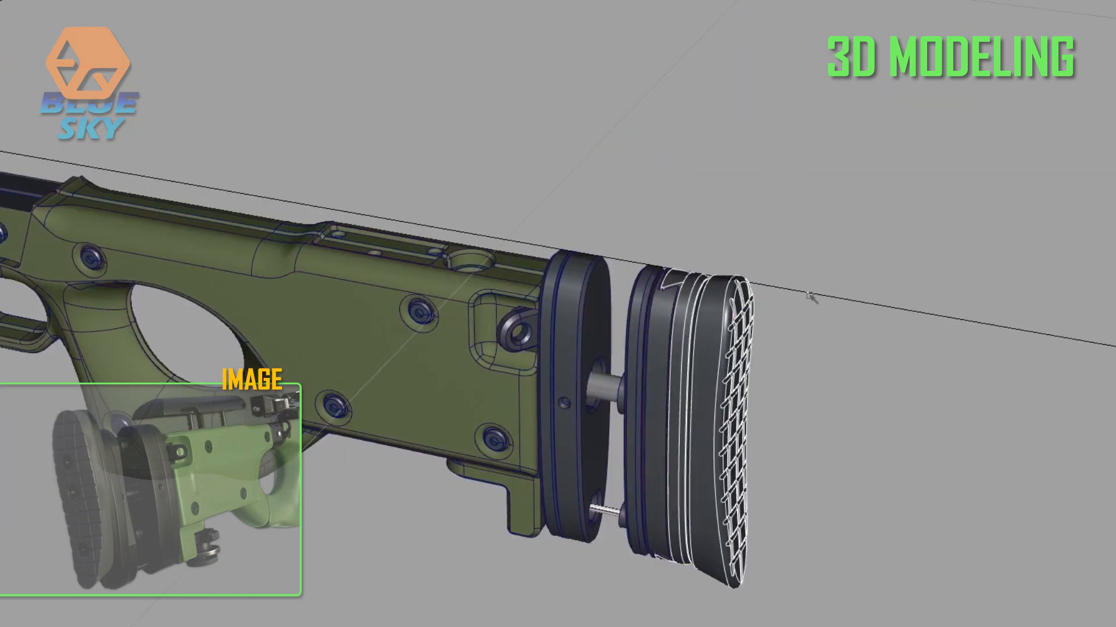
drag(808, 251, 809, 256)
Examine the shaded butt assembly, sling loop recess and stock screws from both sides of the rifle.
middle_drag(808, 257, 853, 218)
mouse_move(889, 325)
middle_down()
mouse_move(428, 459)
mouse_move(288, 242)
mouse_move(448, 312)
mouse_move(834, 376)
mouse_move(692, 401)
mouse_move(570, 388)
middle_up()
key(4)
click(570, 388)
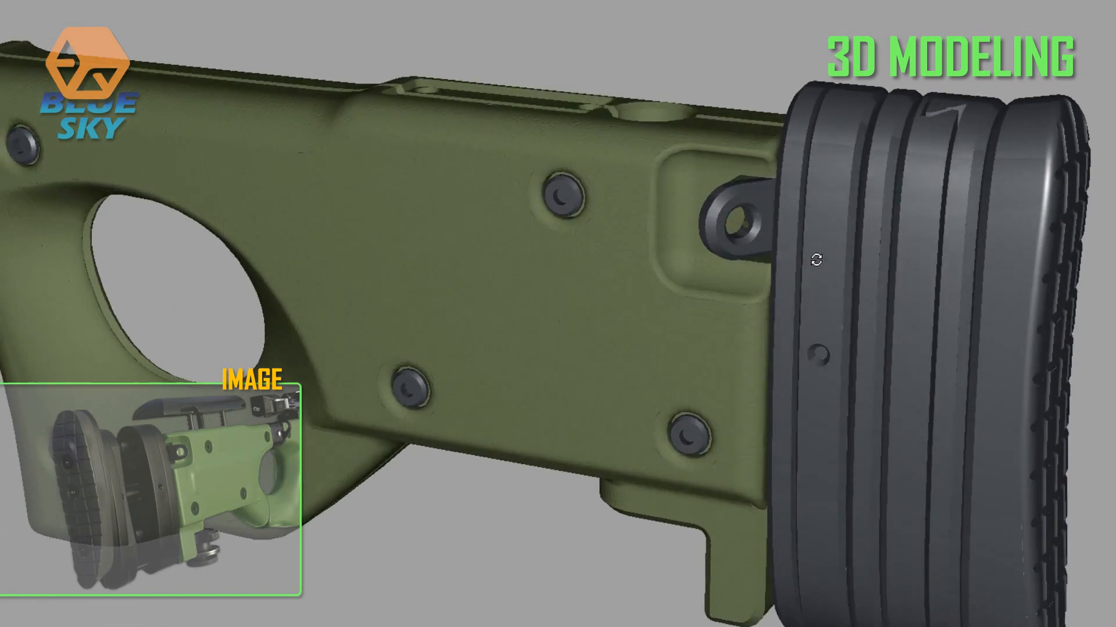
scroll(814, 259, down, 3)
mouse_move(814, 260)
middle_down()
mouse_move(747, 269)
mouse_move(942, 326)
mouse_move(724, 75)
mouse_move(526, 273)
mouse_move(768, 222)
mouse_move(839, 341)
mouse_move(691, 192)
mouse_move(762, 383)
mouse_move(814, 400)
middle_up()
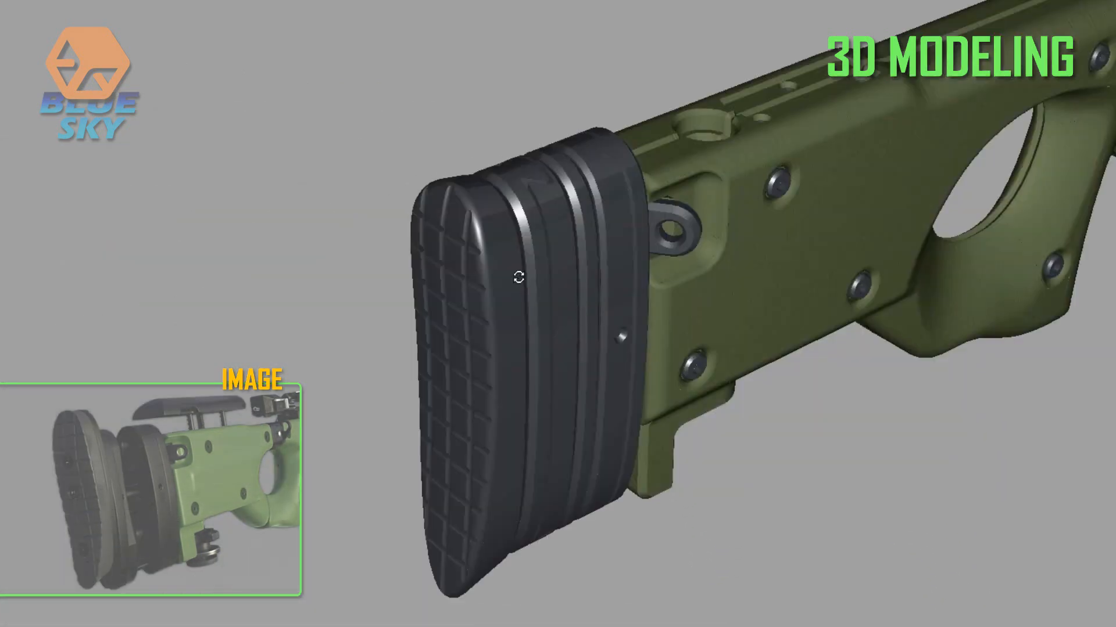
middle_drag(518, 272, 691, 325)
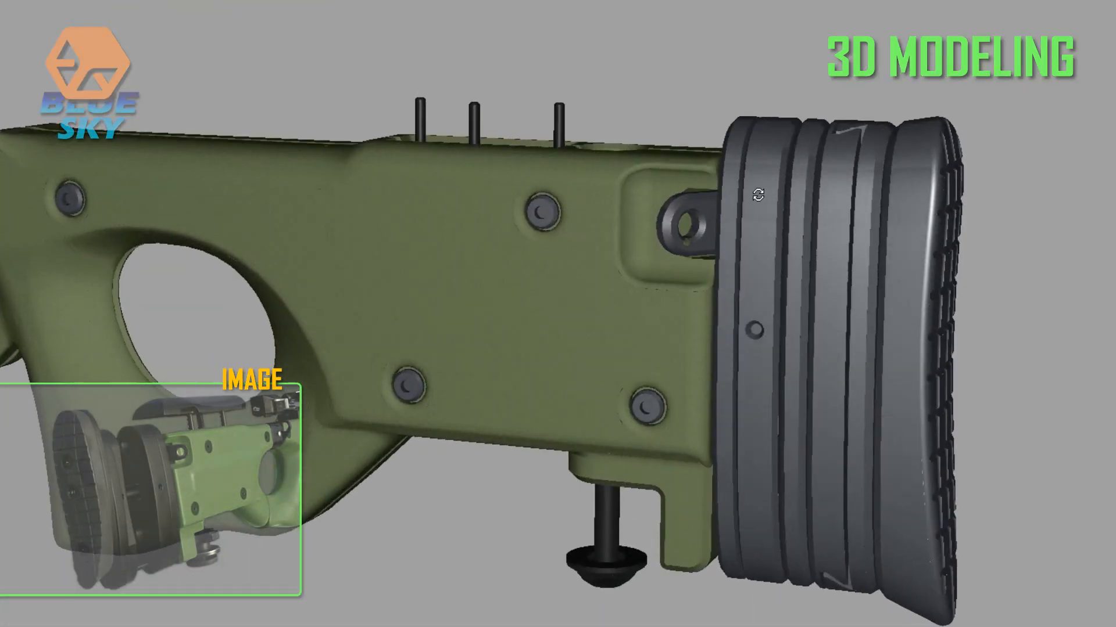
mouse_move(697, 279)
middle_down()
mouse_move(726, 169)
mouse_move(691, 168)
mouse_move(557, 244)
mouse_move(430, 267)
mouse_move(511, 273)
middle_up()
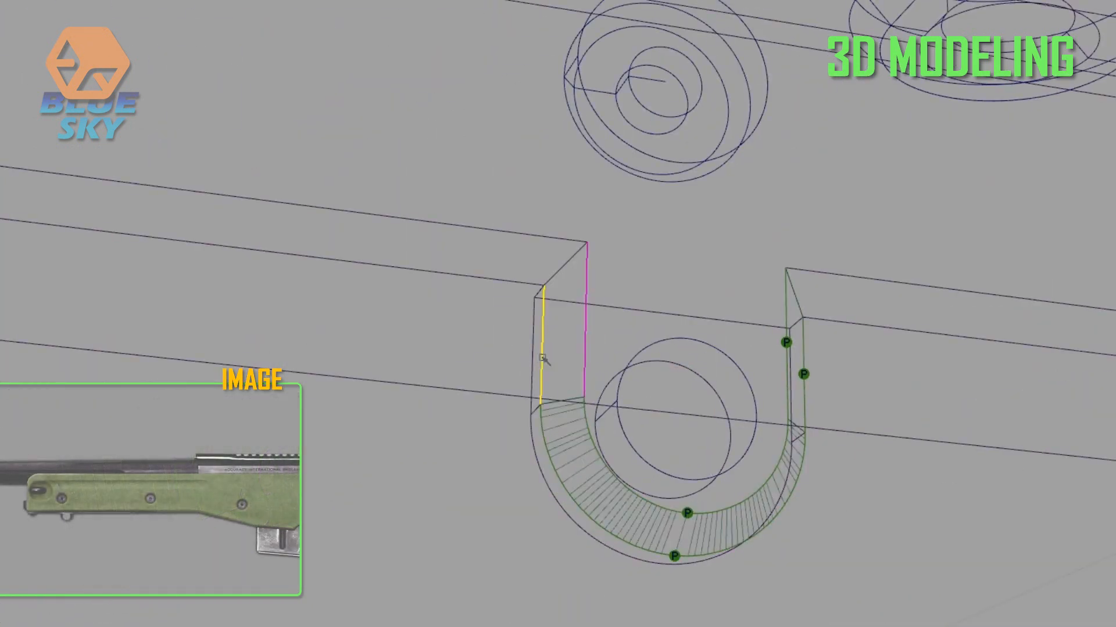
Skin the straight edge faces of the U-shaped sling lug beneath the front of the stock.
drag(594, 369, 566, 415)
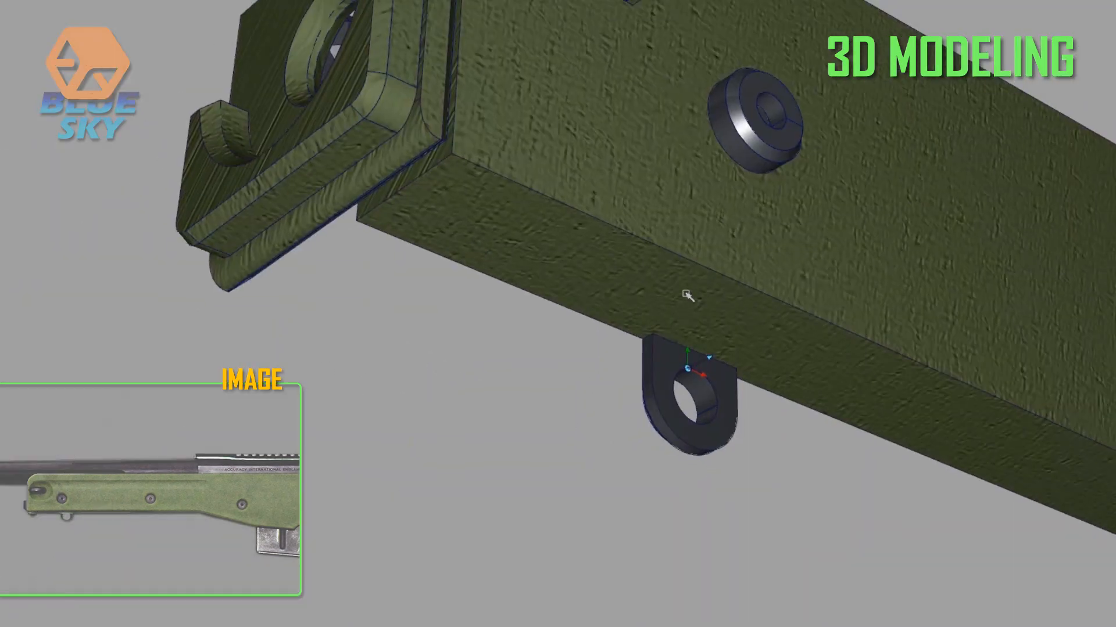
mouse_move(689, 273)
middle_down()
mouse_move(830, 351)
mouse_move(599, 383)
middle_up()
scroll(599, 383, down, 3)
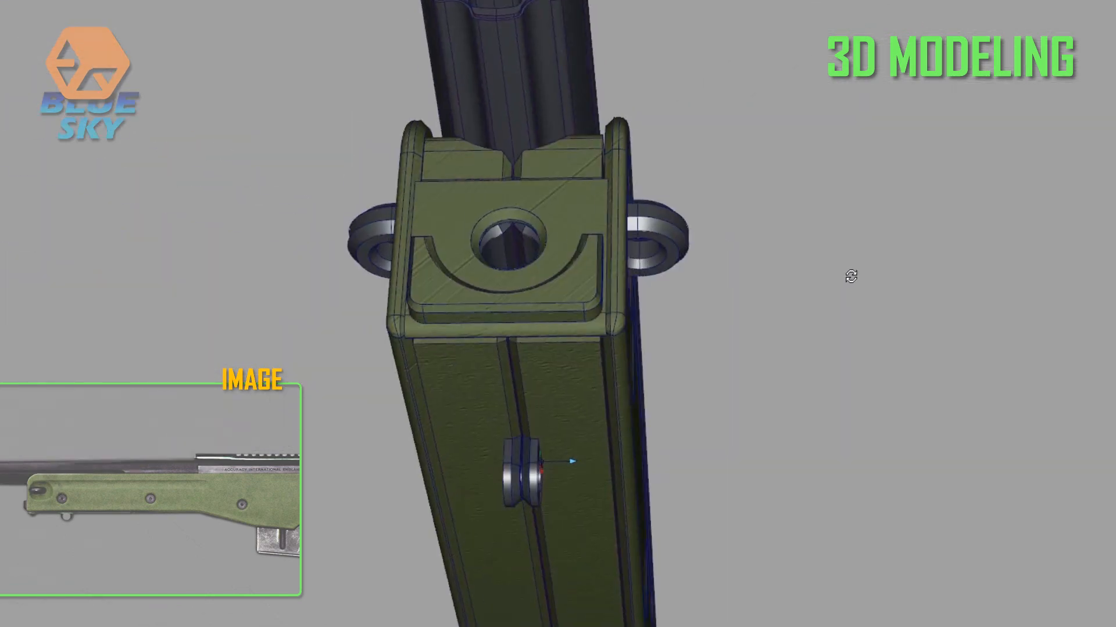
alt+drag(849, 274, 456, 246)
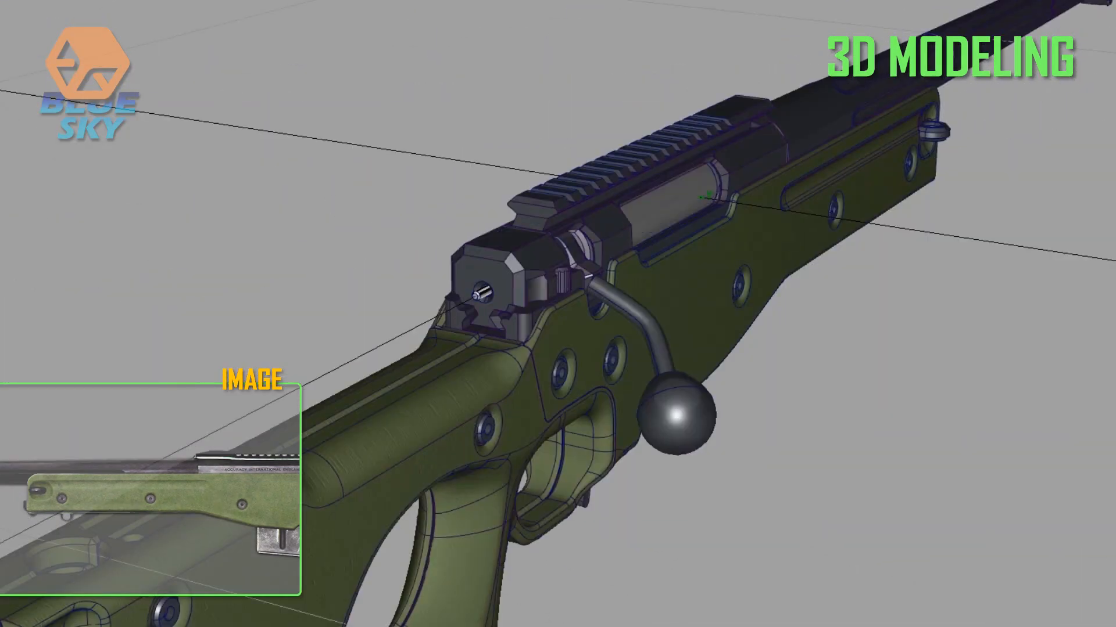
Examine the receiver, bolt handle, trigger guard and magazine recess from above and below.
alt+drag(557, 325, 494, 261)
alt+drag(755, 197, 1087, 354)
alt+drag(557, 244, 629, 84)
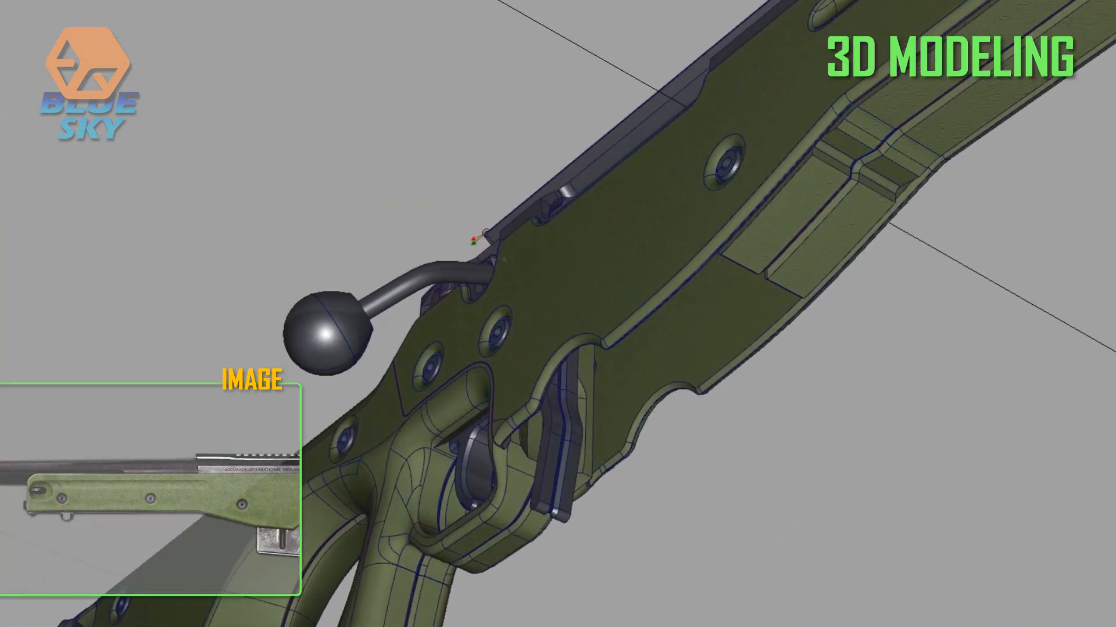
alt+drag(848, 129, 755, 207)
alt+drag(813, 174, 662, 256)
alt+right_drag(813, 233, 788, 231)
alt+drag(788, 230, 734, 146)
key(ctrl+shift+h)
alt+drag(633, 239, 684, 249)
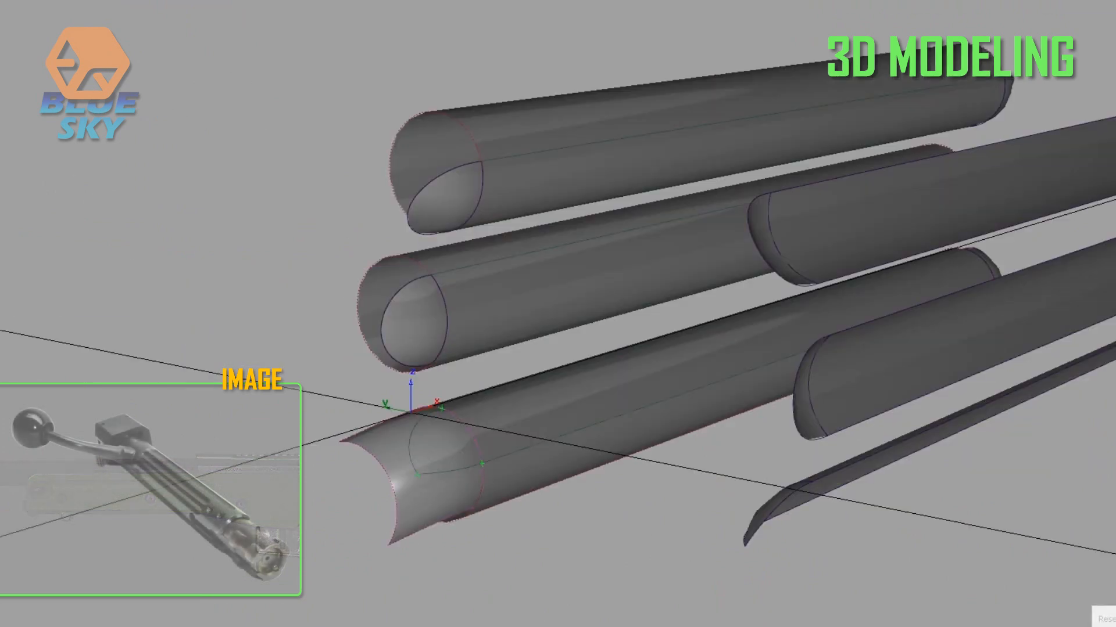
Cut long round-ended flutes into the bolt body and check the bolt in the receiver's ejection port.
alt+shift+drag(537, 437, 480, 443)
alt+drag(492, 197, 598, 304)
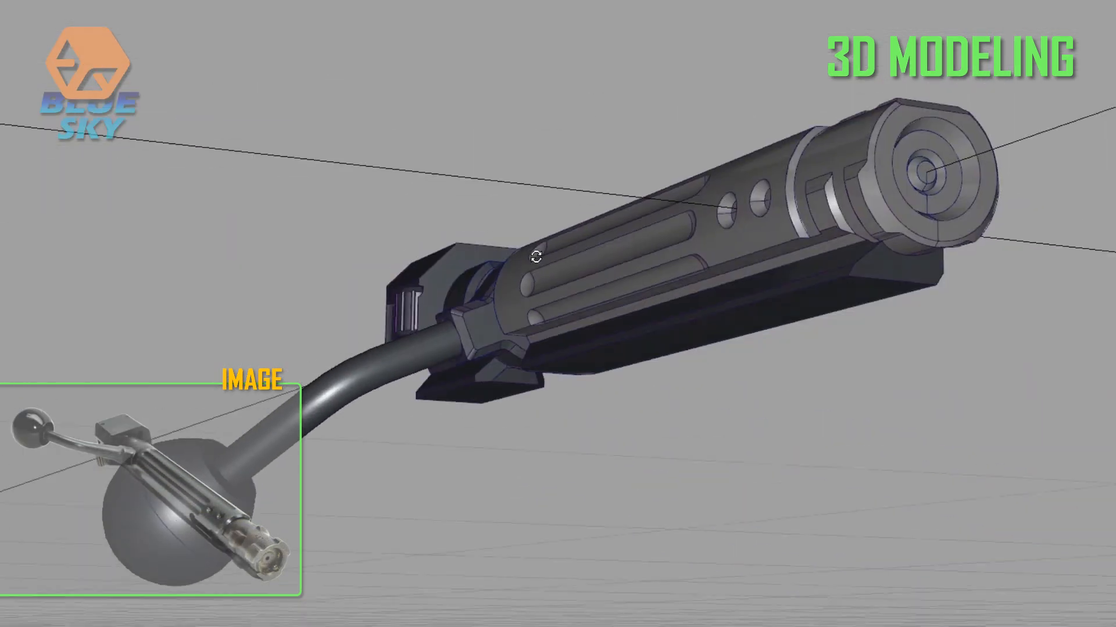
alt+drag(640, 256, 663, 277)
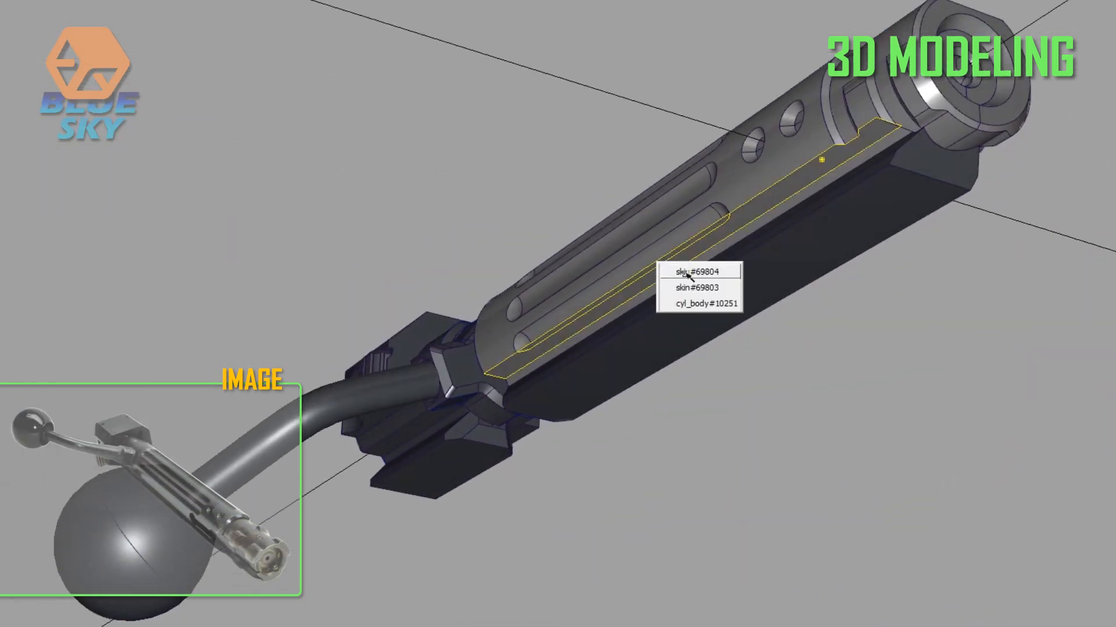
click(686, 273)
alt+shift+drag(765, 210, 668, 273)
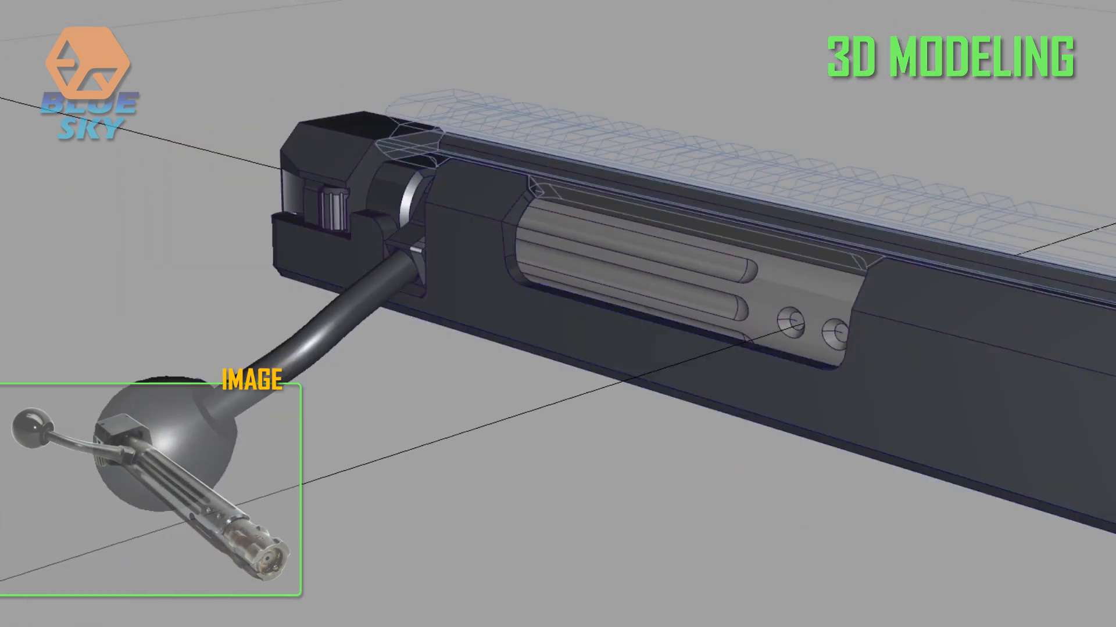
alt+shift+drag(570, 233, 552, 215)
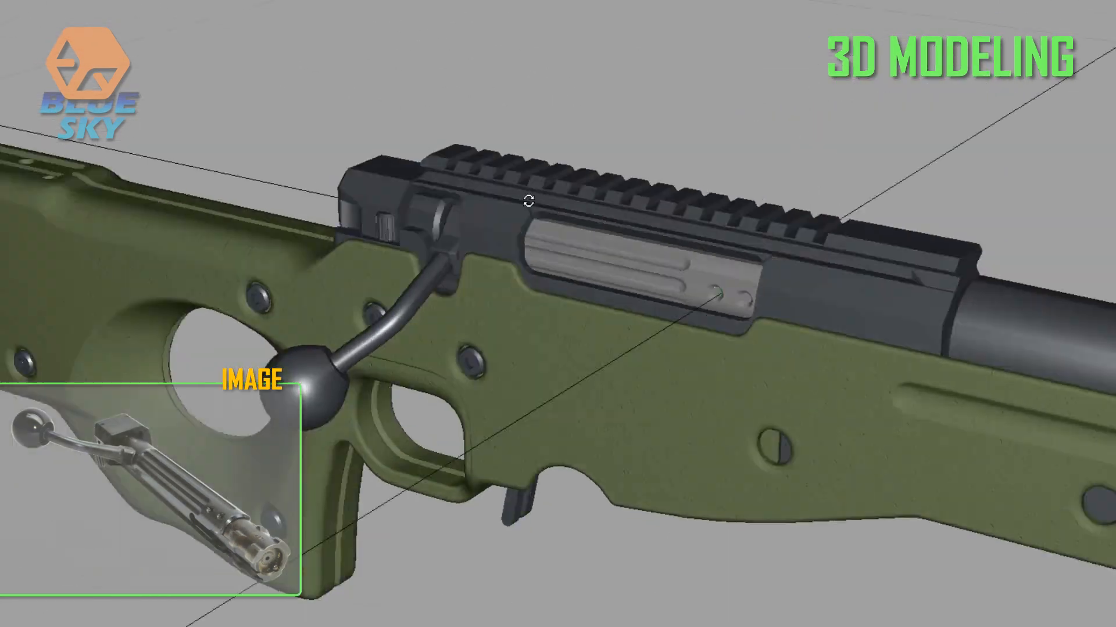
alt+shift+drag(523, 151, 697, 191)
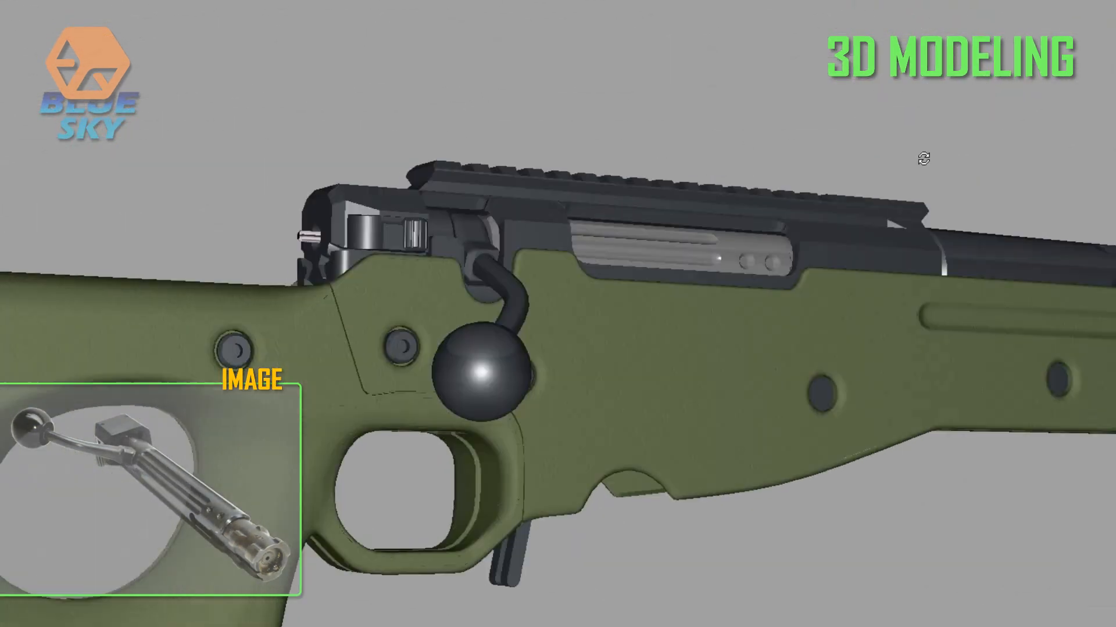
alt+drag(923, 159, 378, 300)
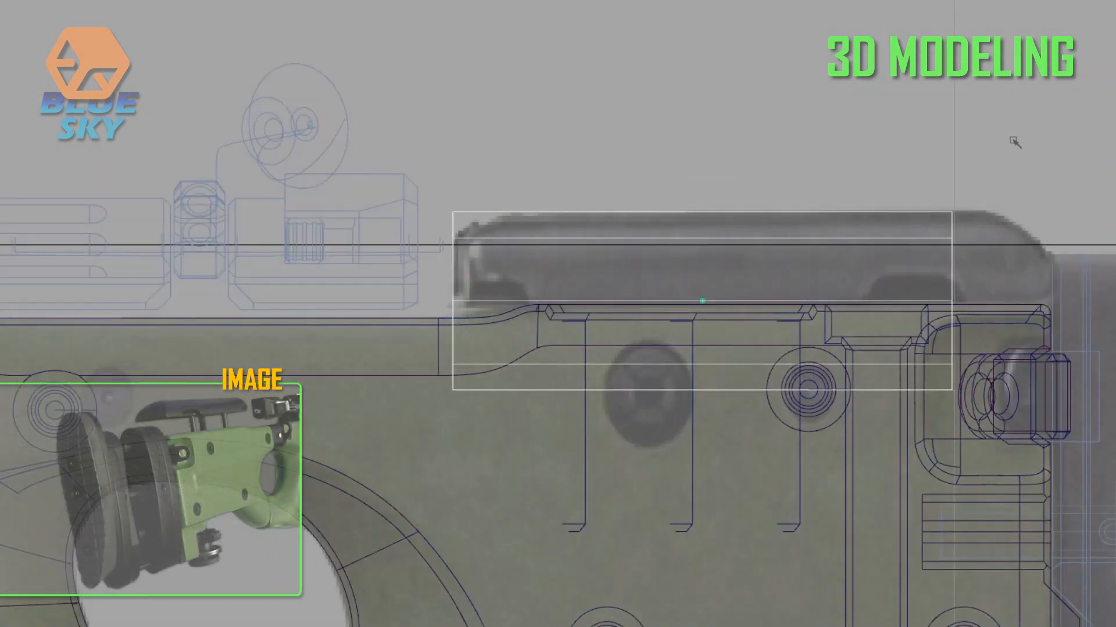
Build the black cheek rest on top of the stock with rounded ends, following the side reference image.
alt+middle_drag(1012, 140, 952, 145)
right_drag(926, 173, 723, 195)
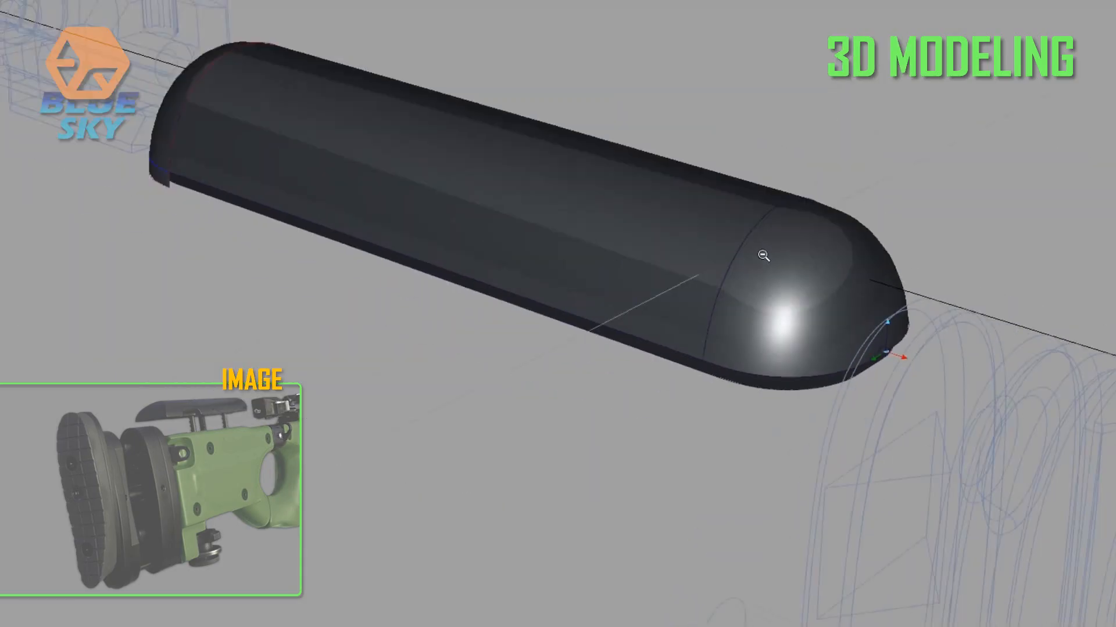
middle_drag(326, 279, 387, 289)
middle_drag(535, 271, 550, 251)
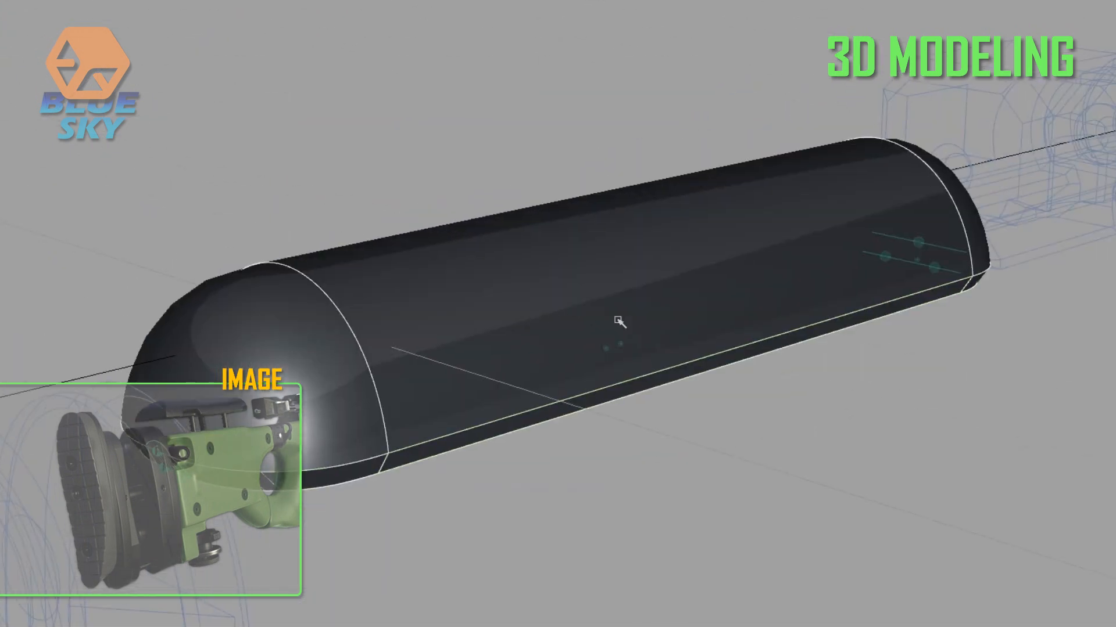
Trim arched notches into the cheek rest's lower edge near both ends and skin their inner walls.
middle_drag(617, 319, 669, 305)
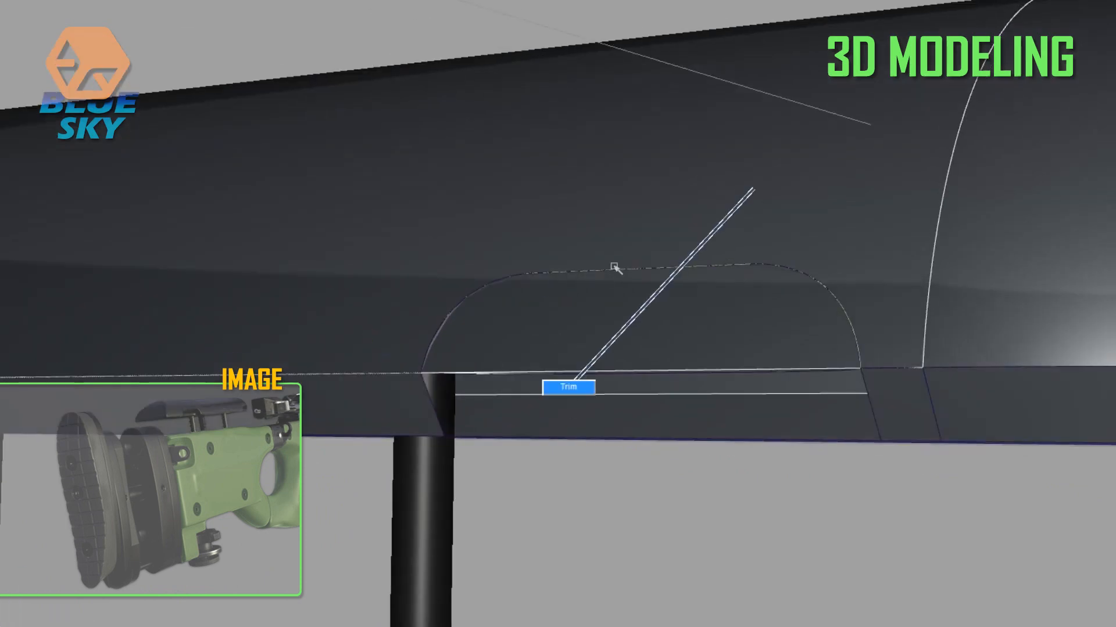
middle_drag(613, 264, 471, 380)
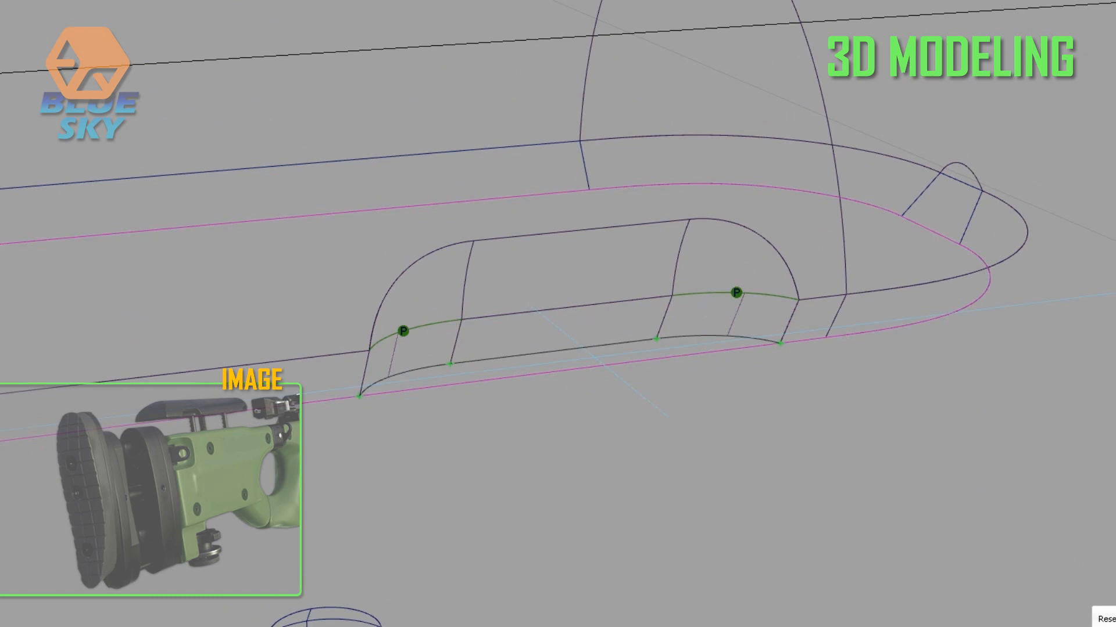
drag(685, 376, 407, 174)
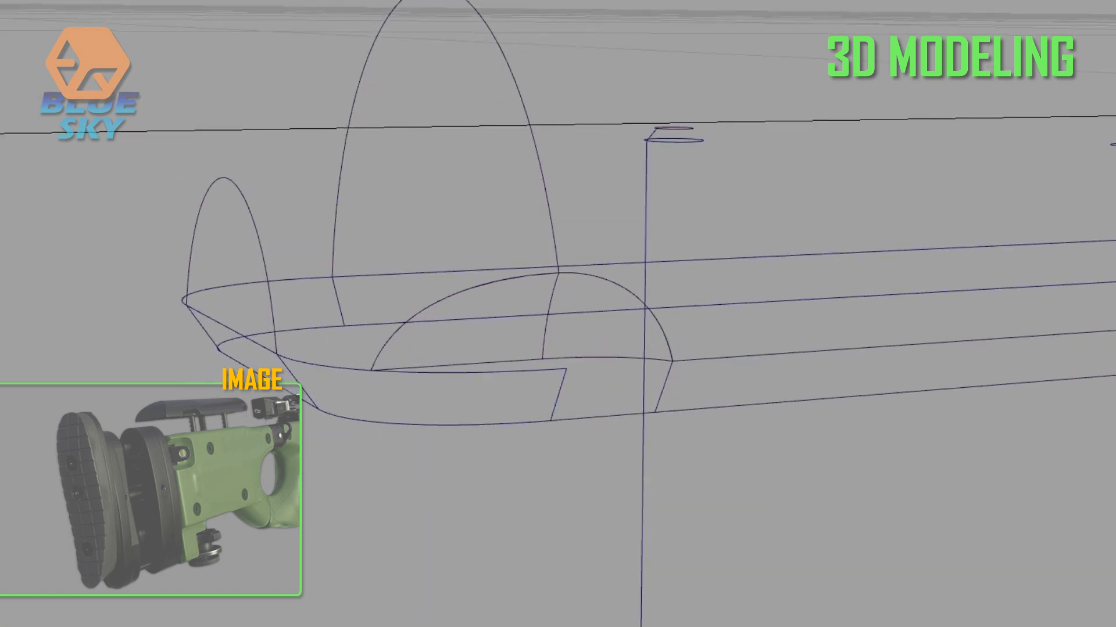
click(651, 355)
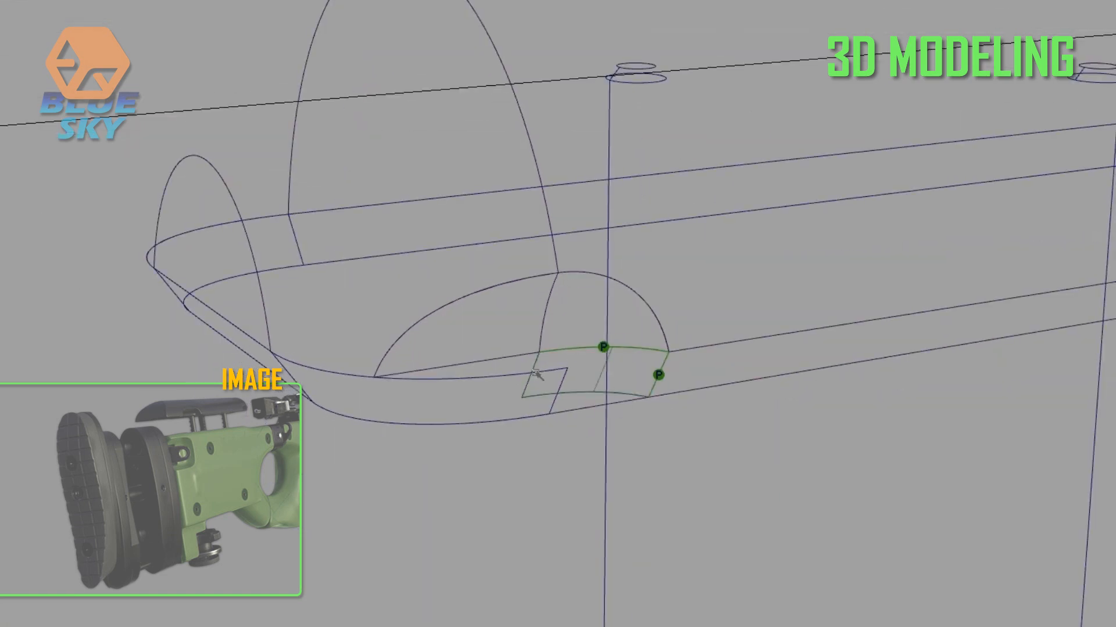
click(378, 345)
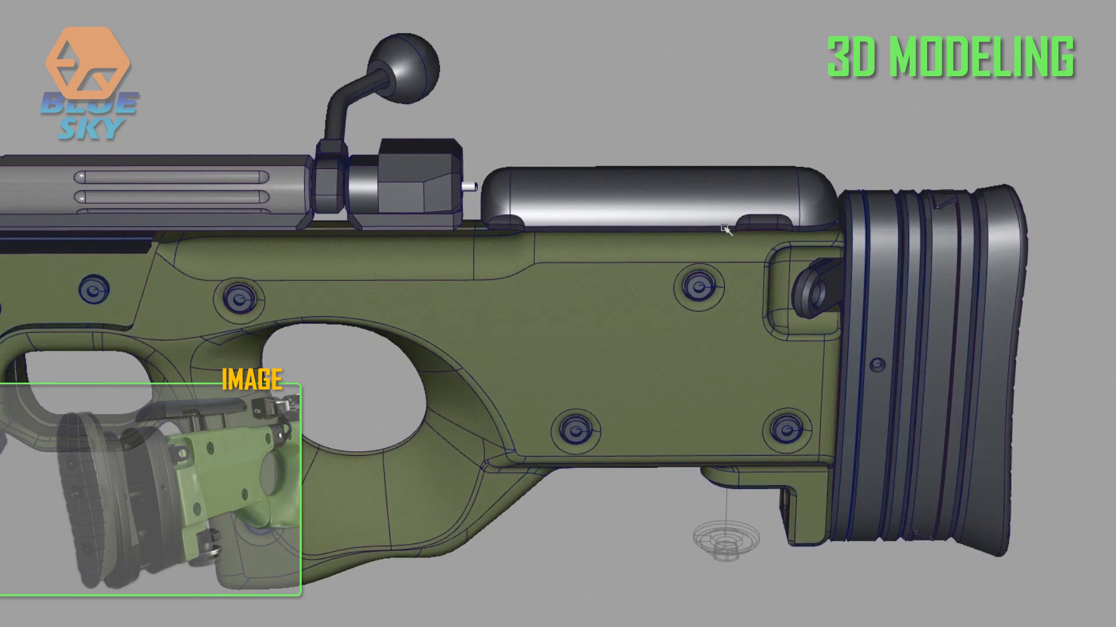
Skin a cylindrical wall between the two large circles around the adjusting screw's head below the butt.
alt+drag(726, 230, 498, 192)
scroll(604, 178, down, 5)
mouse_move(605, 179)
alt+mouse_down()
mouse_move(636, 137)
mouse_move(712, 104)
alt+mouse_up()
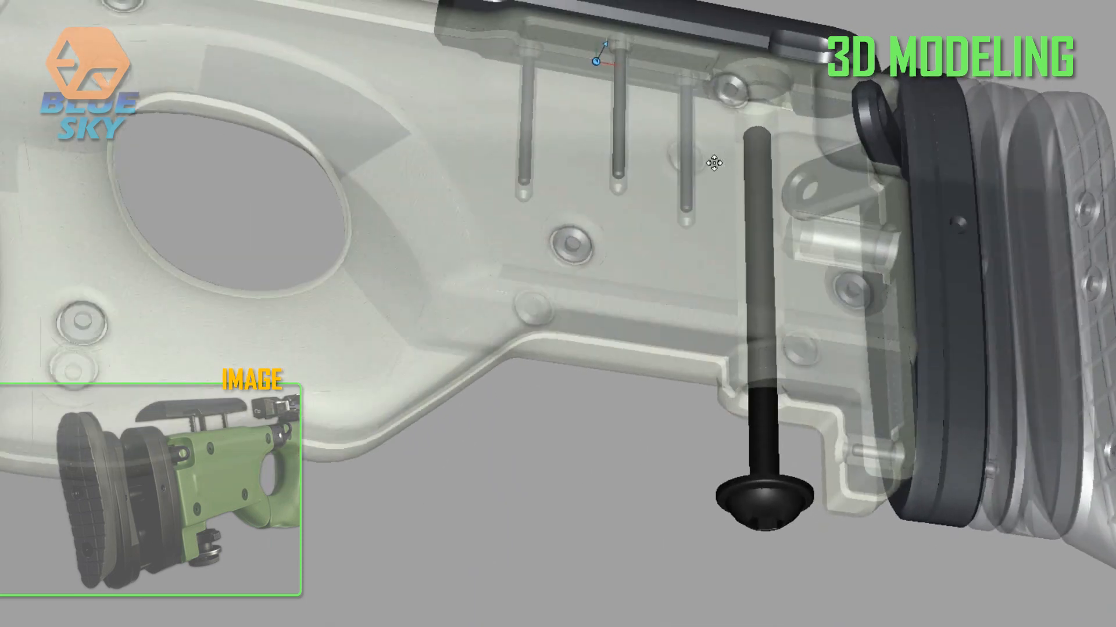
scroll(714, 163, down, 2)
middle_drag(714, 164, 406, 139)
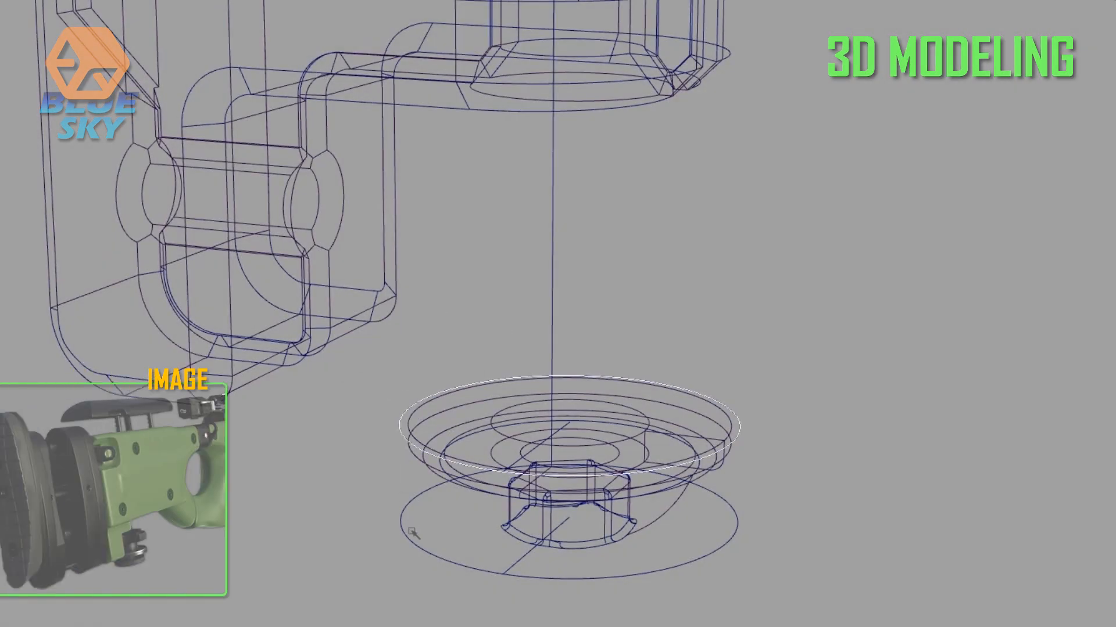
click(505, 545)
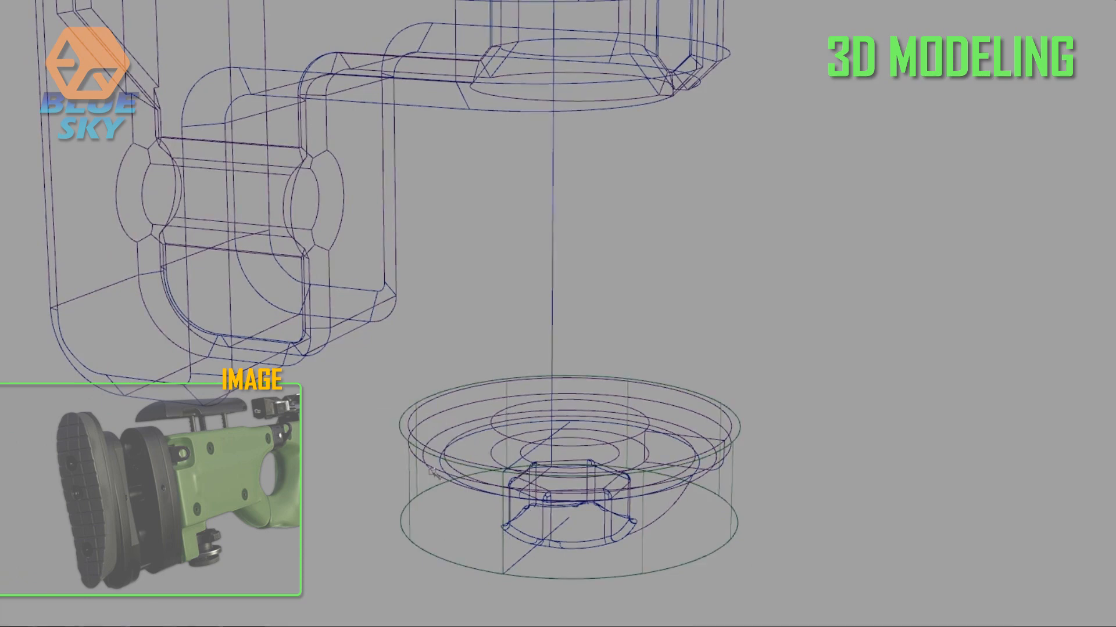
middle_drag(446, 443, 431, 425)
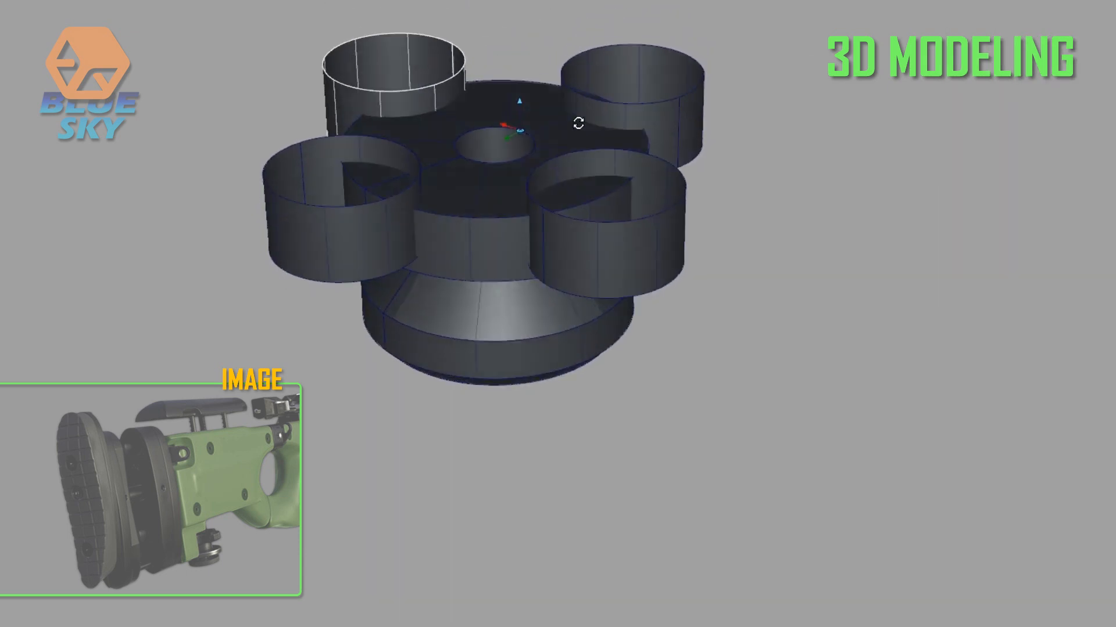
Trim the four cylinders around the adjusting wheel so only the scallop walls inside its rim remain.
alt+drag(578, 120, 540, 234)
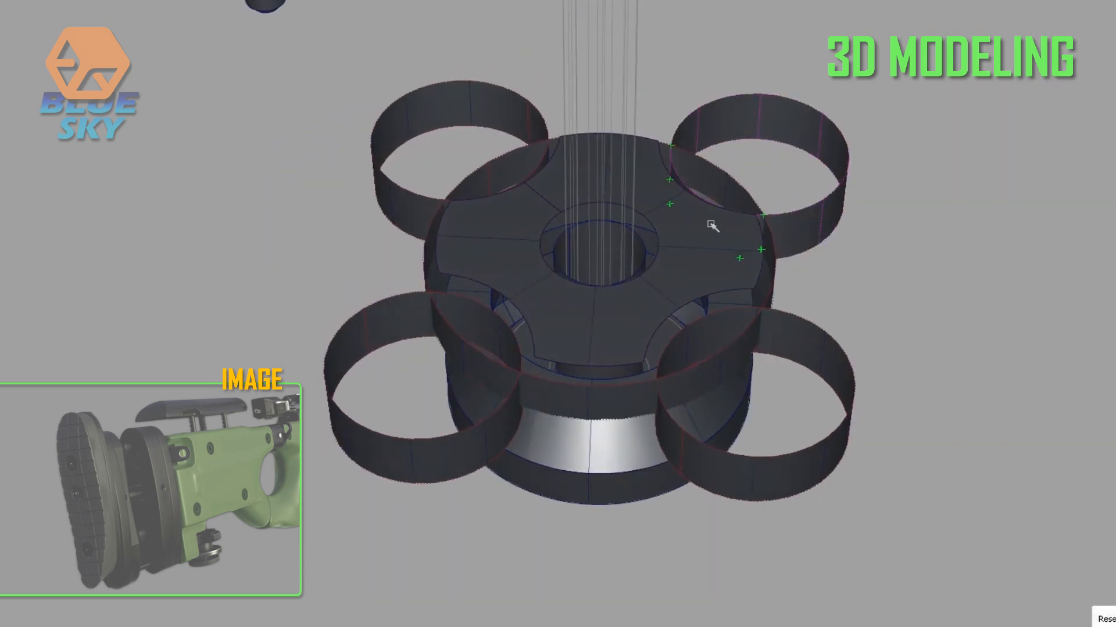
key(Return)
click(410, 203)
click(465, 212)
key(Return)
click(396, 297)
click(467, 316)
key(Return)
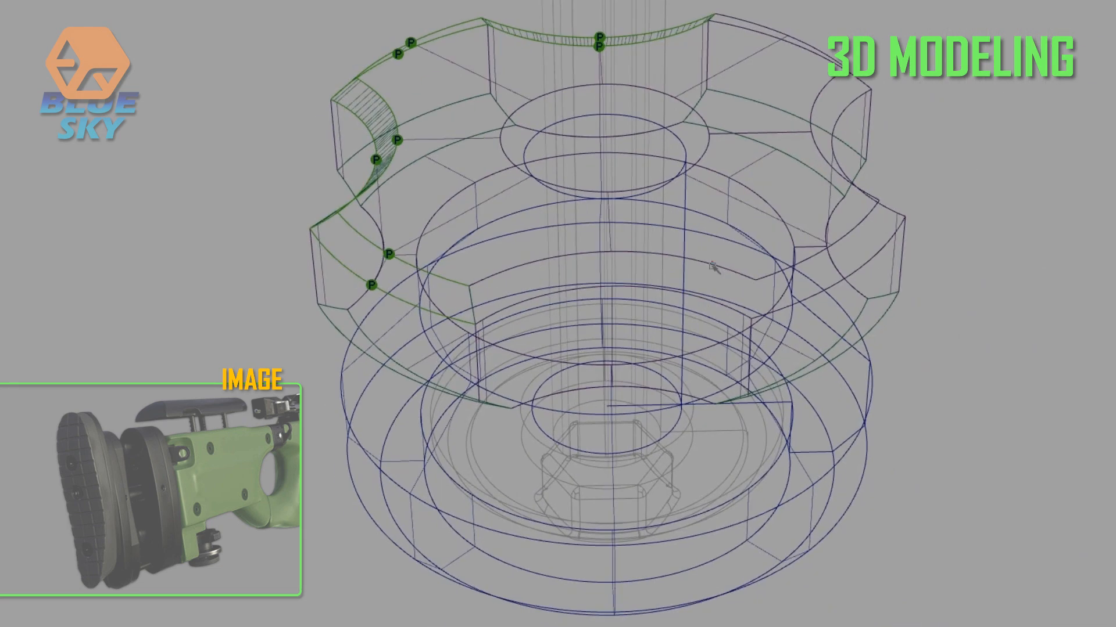
Skin bevel strips between the offset rim edges of the scalloped adjusting wheel and check it on the stock.
click(739, 308)
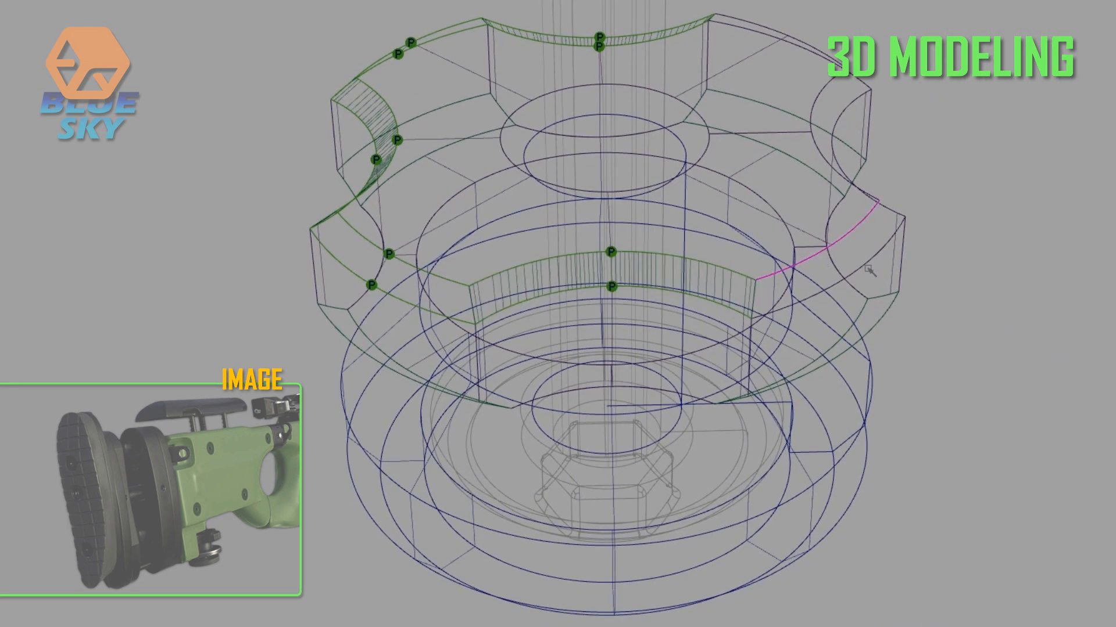
click(852, 145)
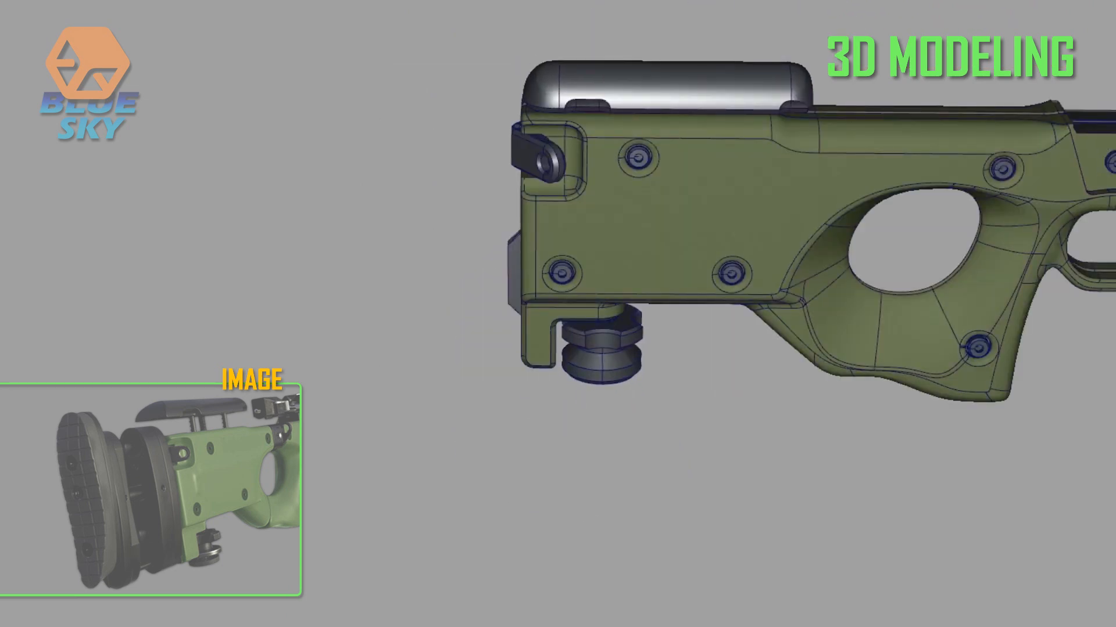
alt+drag(656, 145, 643, 386)
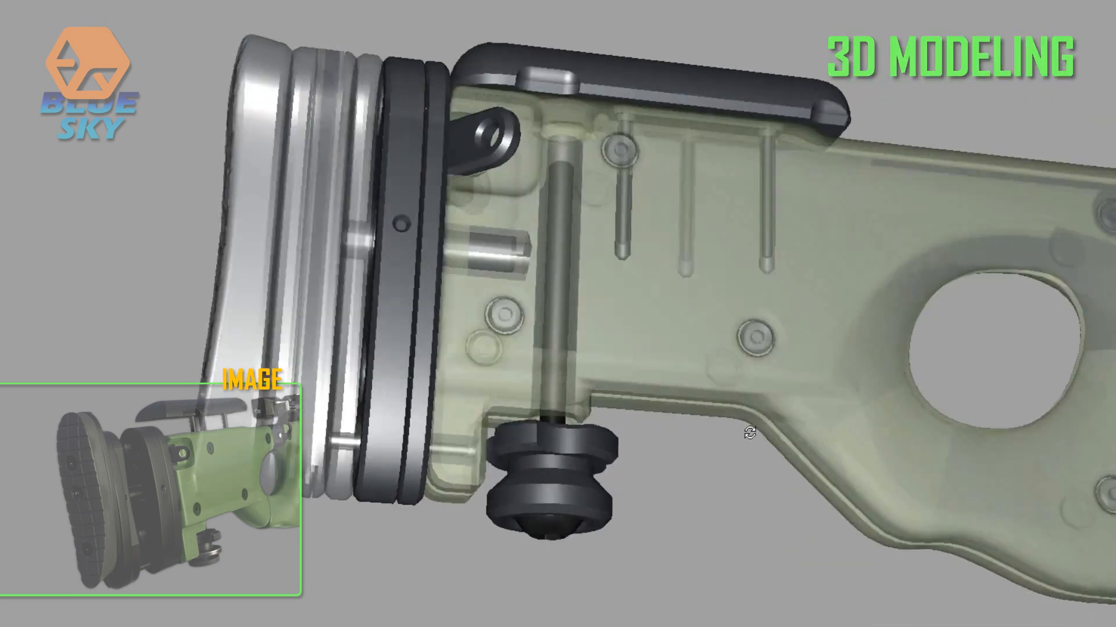
alt+drag(749, 436, 886, 157)
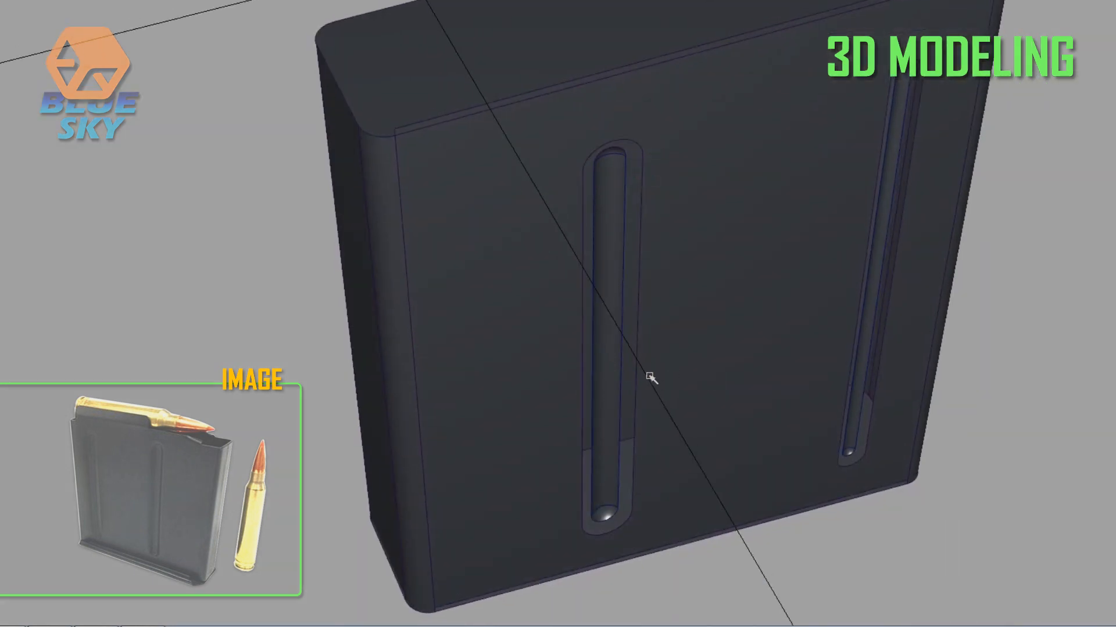
Blend the edges of the magazine's two vertical grooves and build the bevelled lip along its lower edge.
click(627, 221)
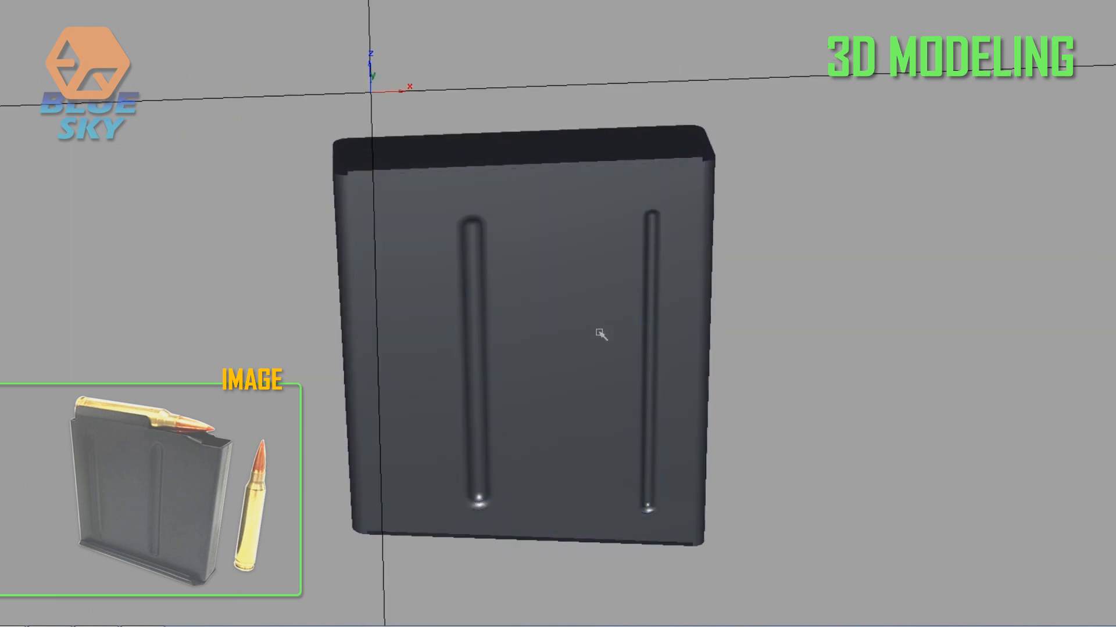
mouse_move(598, 329)
middle_down()
mouse_move(611, 112)
mouse_move(555, 417)
middle_up()
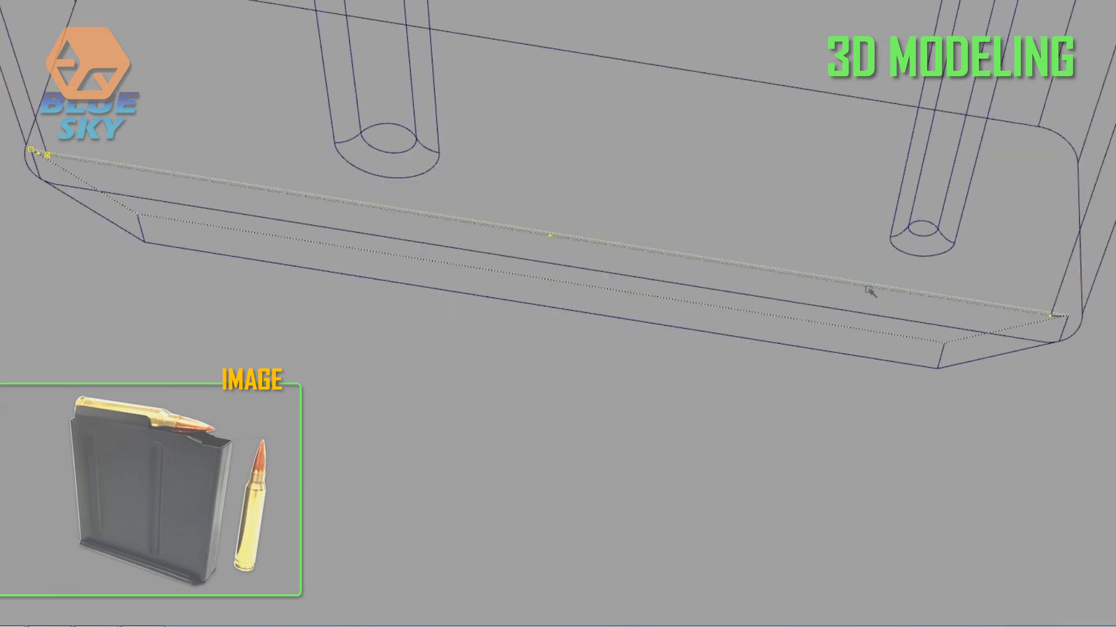
scroll(528, 356, up, 8)
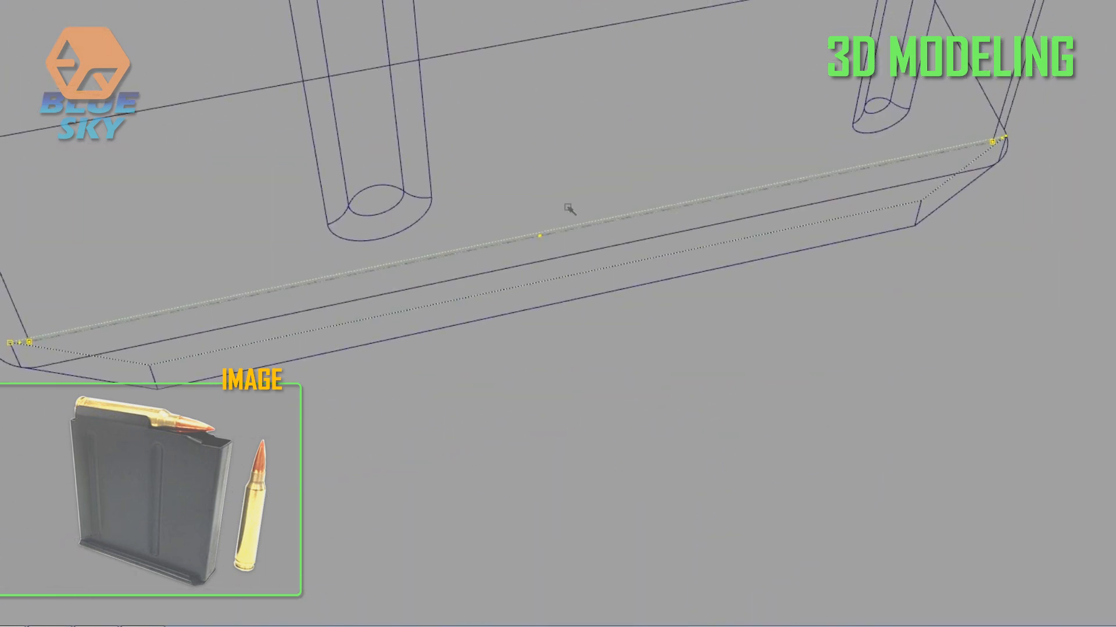
scroll(493, 291, up, 5)
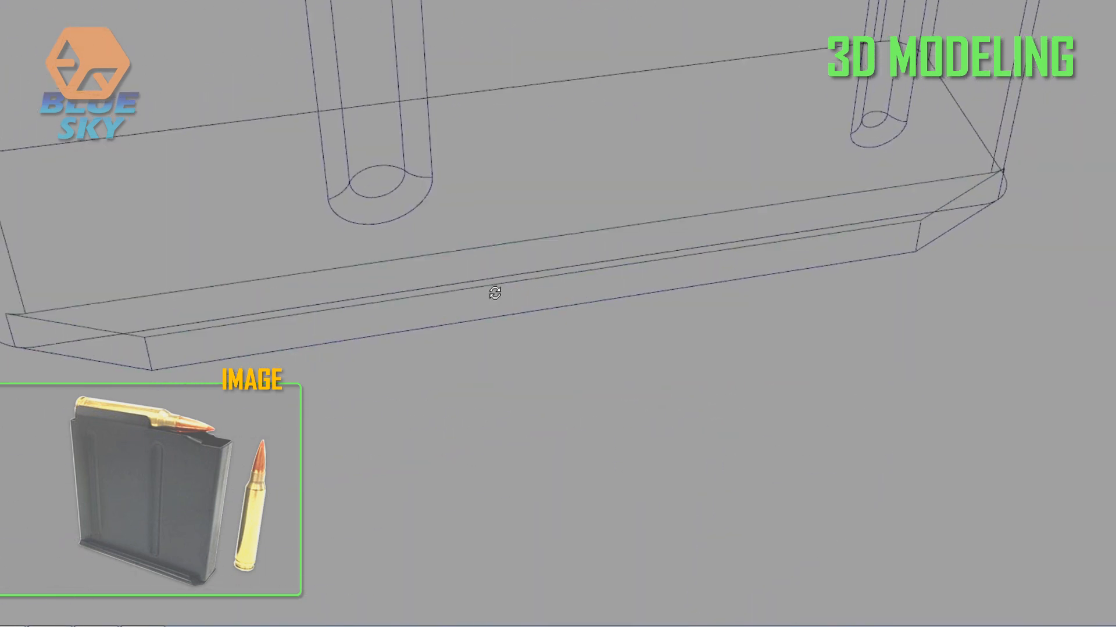
scroll(462, 308, down, 5)
alt+drag(637, 299, 593, 348)
drag(729, 417, 651, 366)
click(757, 412)
mouse_move(697, 372)
alt+right_down()
mouse_move(657, 342)
mouse_move(665, 262)
alt+right_up()
alt+drag(665, 262, 595, 192)
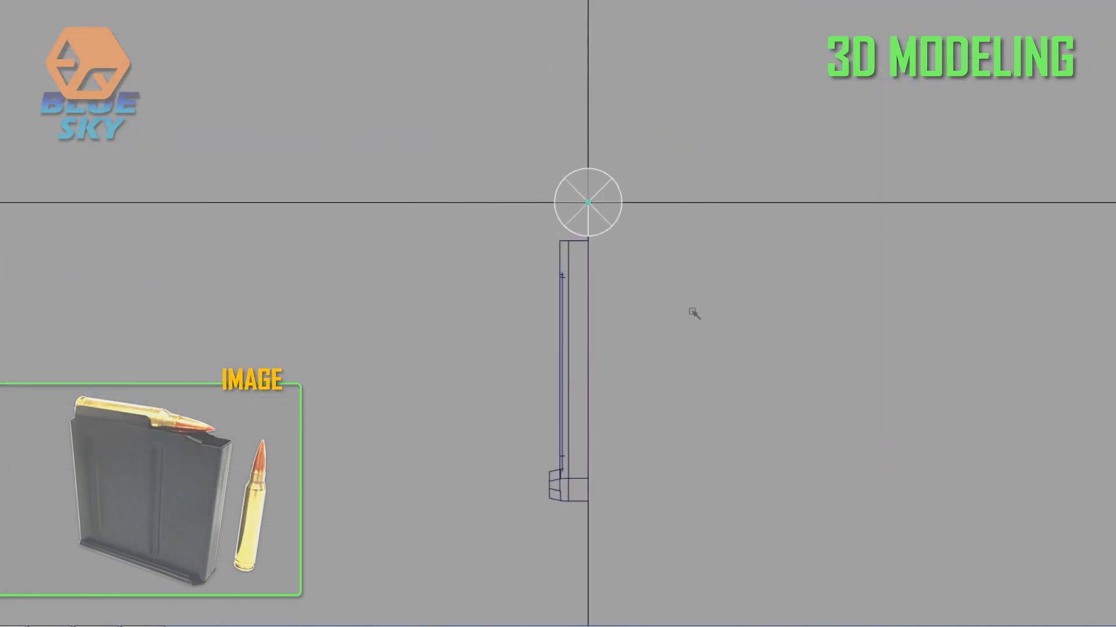
Build the brass cartridge case from a neck and a body cylinder joined by a tapered shoulder.
drag(796, 189, 675, 293)
ctrl+shift+right_drag(592, 232, 567, 111)
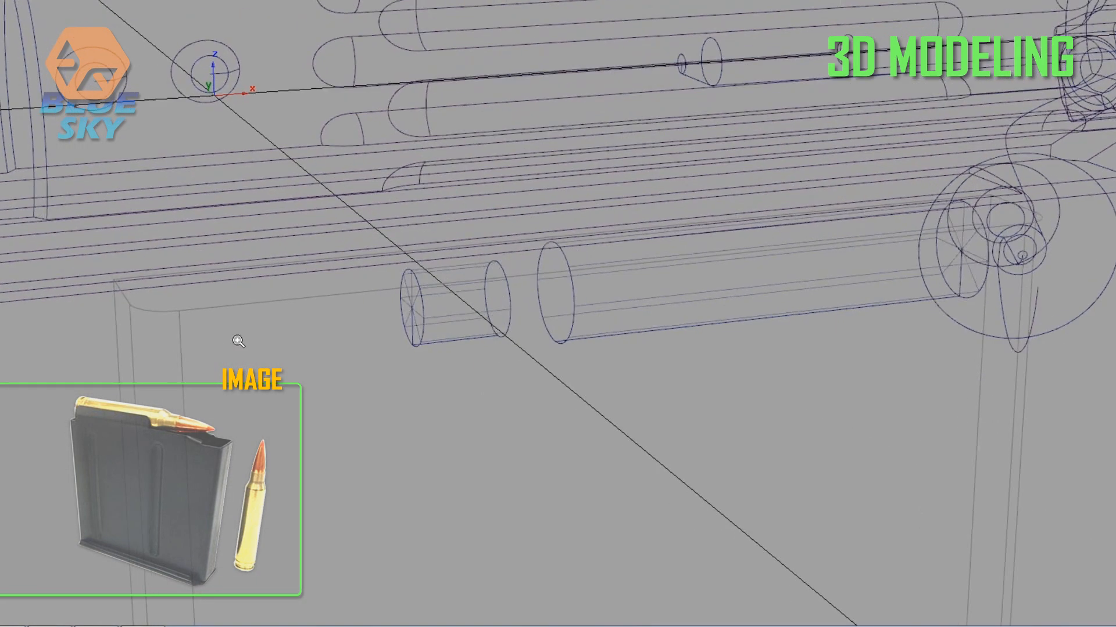
ctrl+shift+right_drag(521, 235, 517, 321)
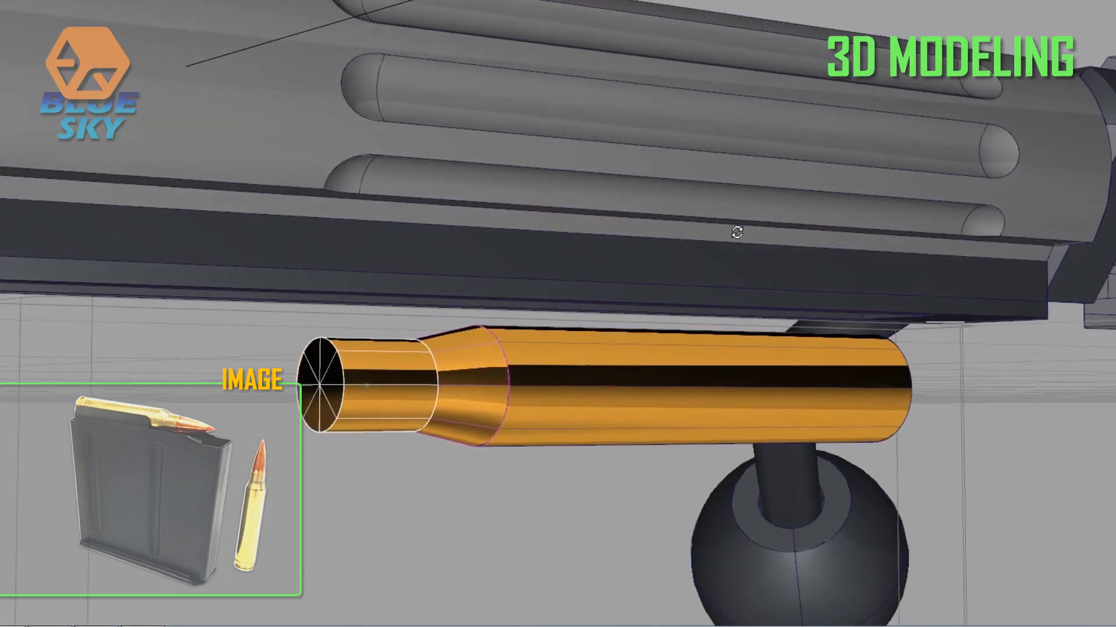
Build the bullet's pointed tip as a freeform blend ahead of the case neck, with the Side 1 shape set to 0.8.
alt+drag(737, 232, 712, 226)
click(325, 382)
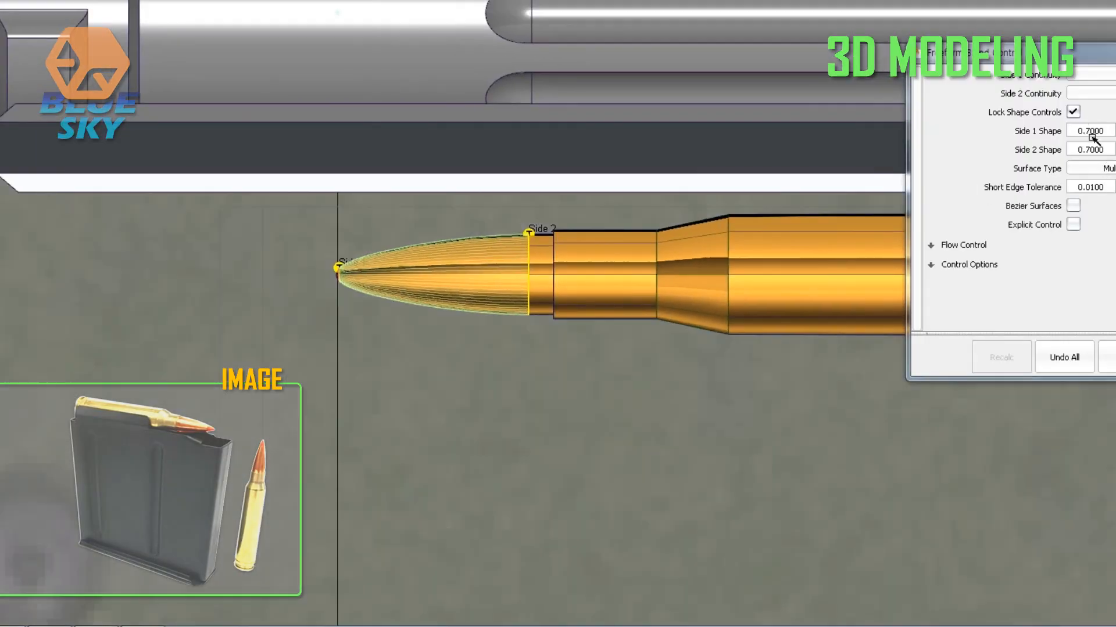
double_click(1090, 130)
text(0.8)
key(Return)
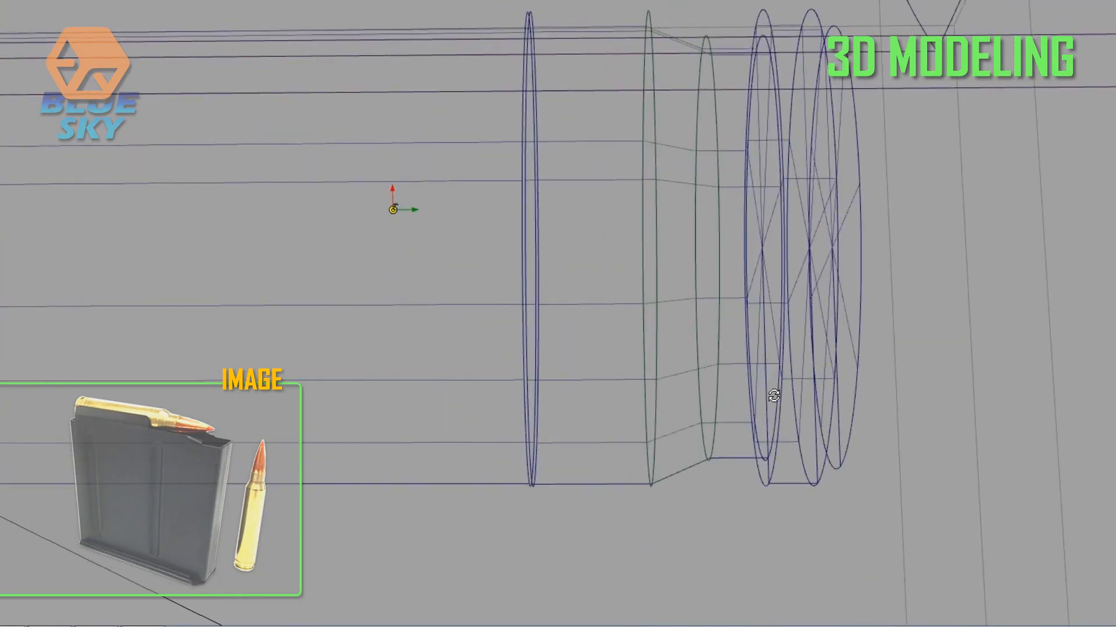
Shorten the band cylinder near the cartridge's base from its body-facing side, leaving a narrow bevel gap to the case body.
right_drag(828, 491, 758, 434)
click(758, 434)
alt+shift+middle_drag(758, 435, 596, 289)
alt+shift+right_drag(595, 289, 645, 289)
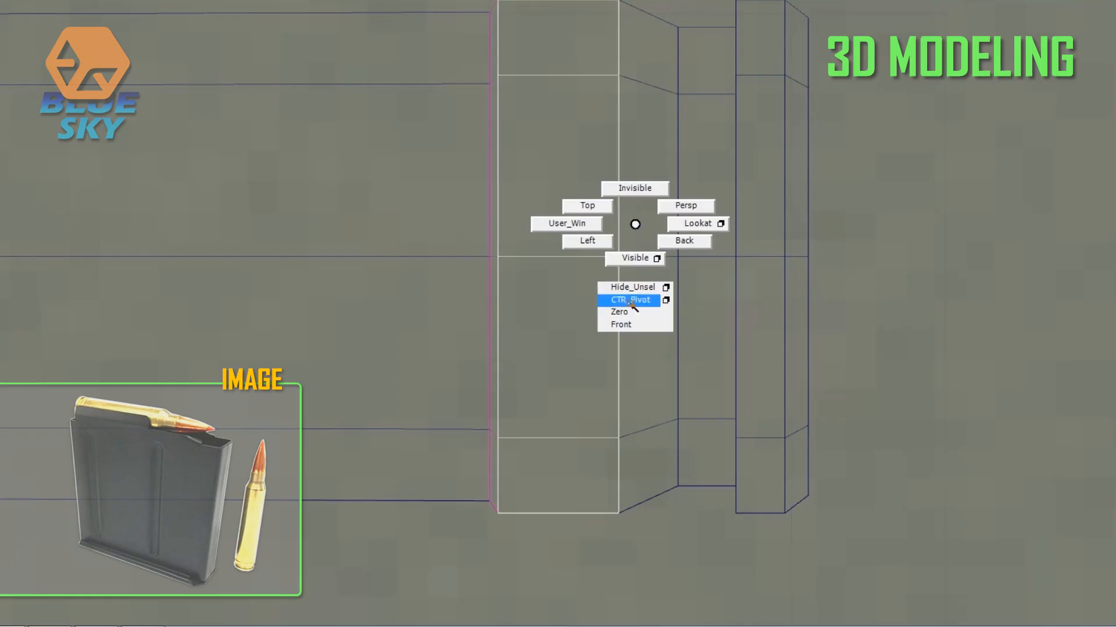
click(618, 293)
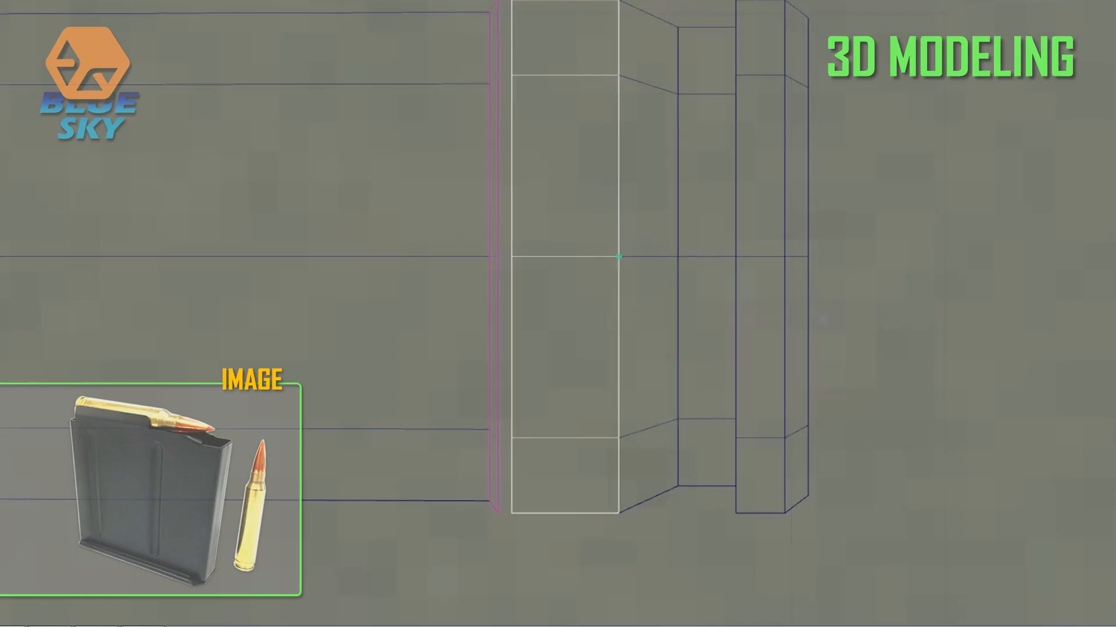
click(330, 429)
ctrl+shift+middle_drag(329, 409, 588, 417)
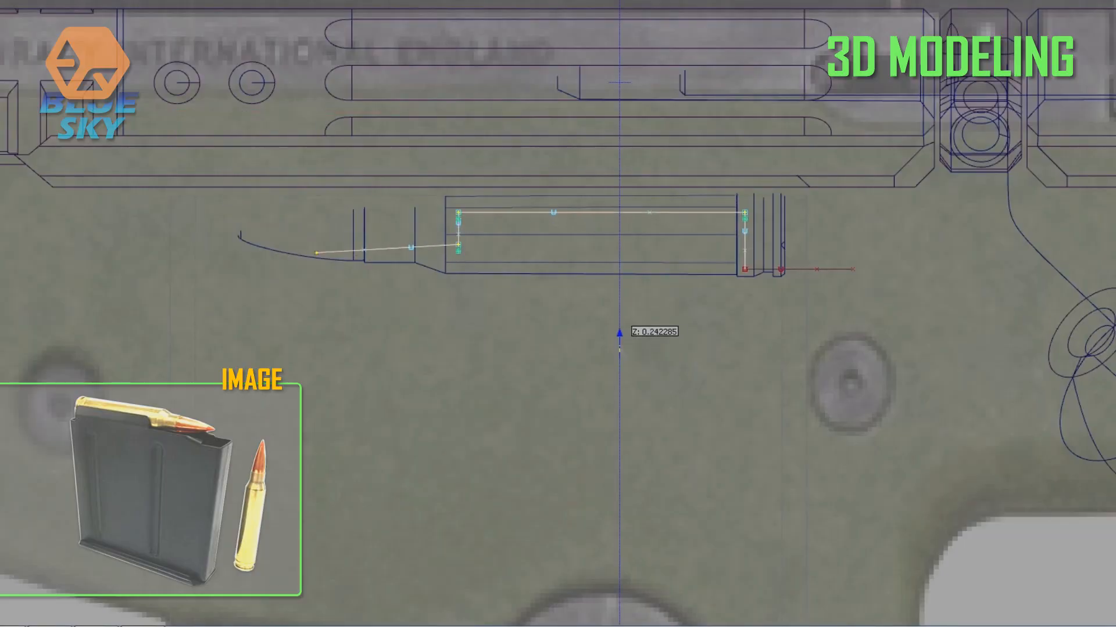
Extend the stepped profile curve around the cartridge with a sloped section reaching the magazine's front upper edge.
right_drag(277, 278, 344, 157)
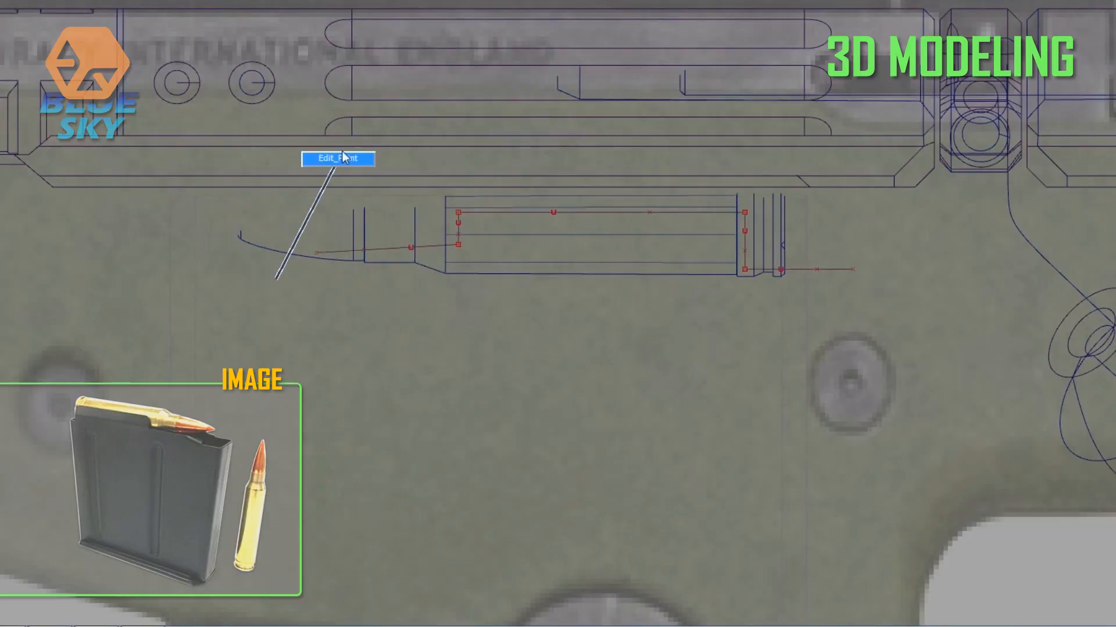
ctrl+shift+drag(334, 132, 326, 196)
middle_drag(239, 294, 232, 294)
ctrl+shift+drag(264, 214, 252, 277)
ctrl+click(233, 294)
ctrl+click(320, 255)
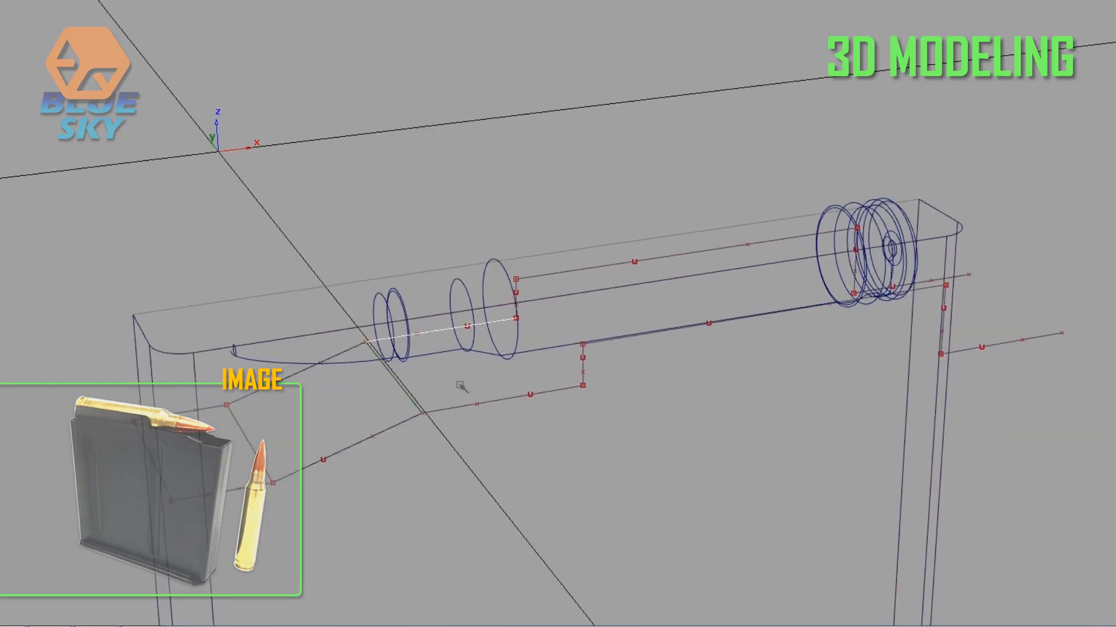
Skin surfaces between the two offset stepped profile curves and trim the magazine's upper opening around the cartridge.
click(461, 389)
alt+shift+drag(485, 255, 551, 251)
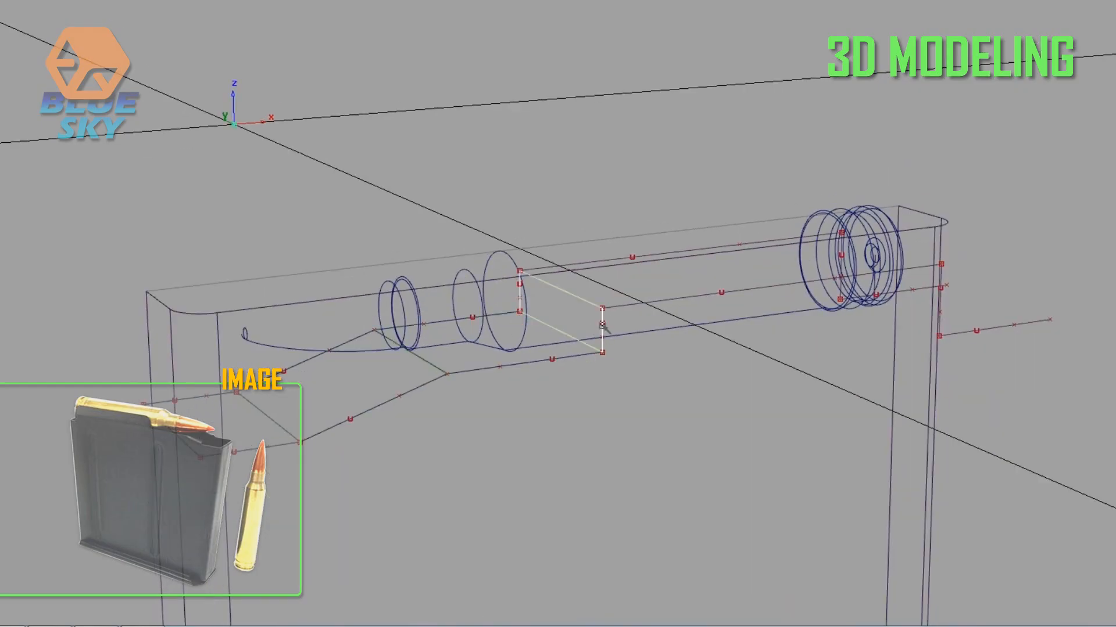
click(653, 305)
alt+shift+drag(653, 305, 319, 348)
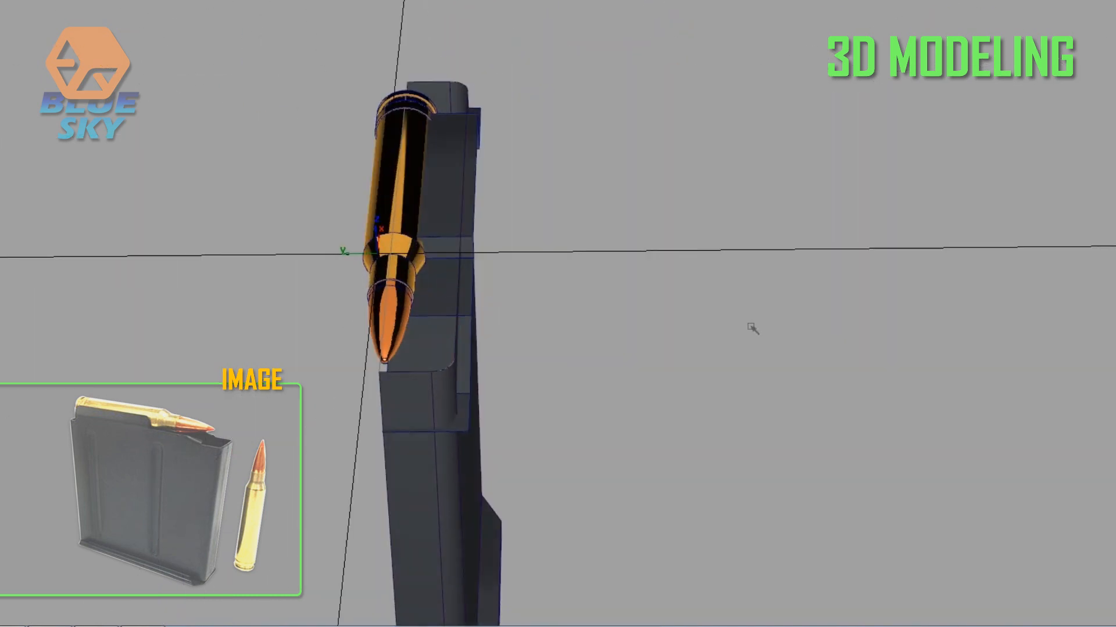
alt+shift+drag(752, 329, 600, 412)
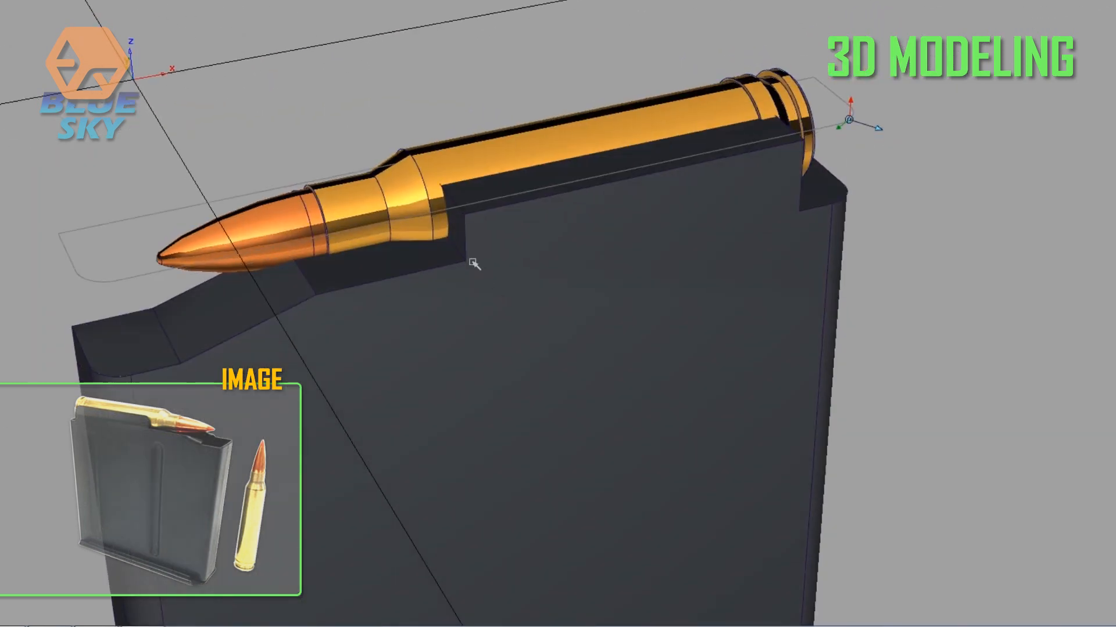
mouse_move(473, 261)
shift+middle_down()
mouse_move(605, 262)
mouse_move(497, 287)
shift+middle_up()
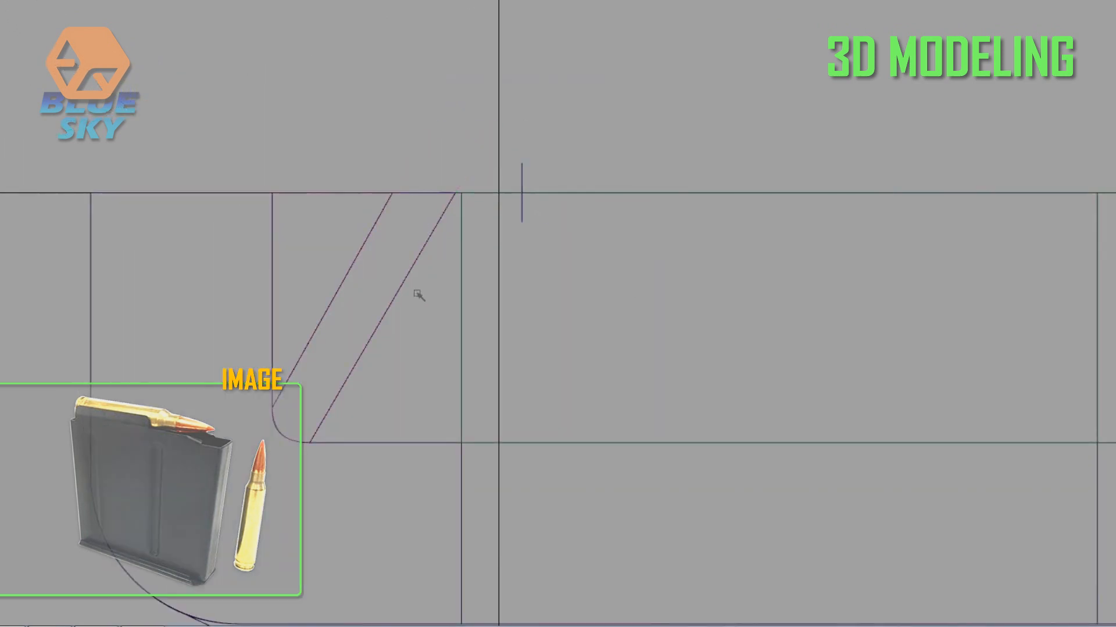
Finish the slanted feed ramp at the magazine's upper front and check the loaded magazine inside the rifle's receiver.
scroll(546, 164, up, 5)
middle_drag(596, 140, 673, 243)
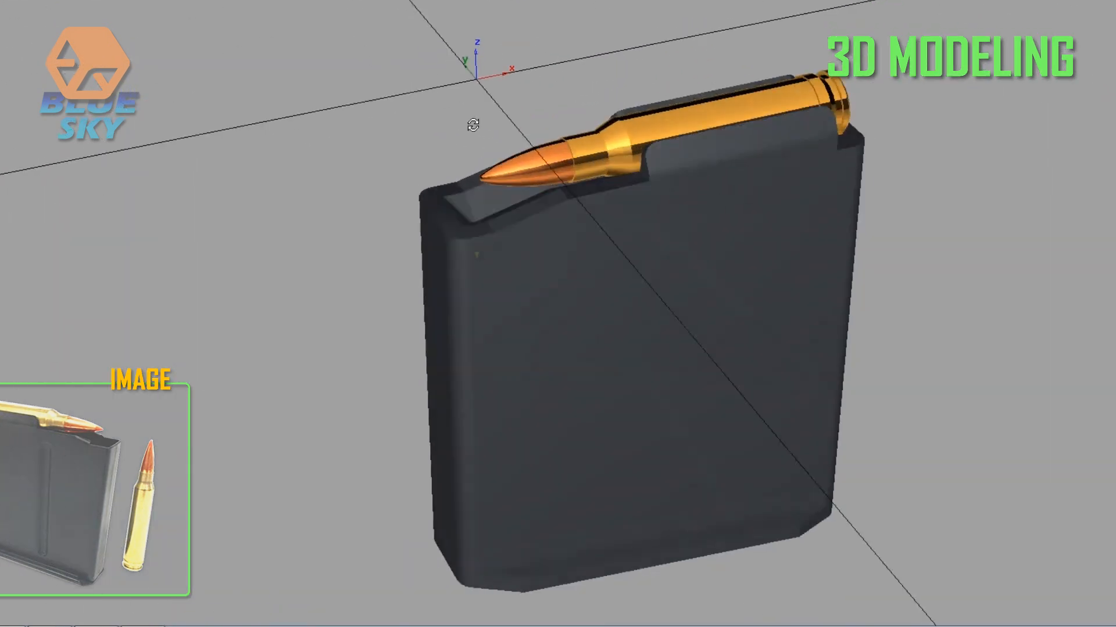
mouse_move(473, 120)
middle_down()
mouse_move(491, 192)
mouse_move(399, 250)
mouse_move(722, 142)
middle_up()
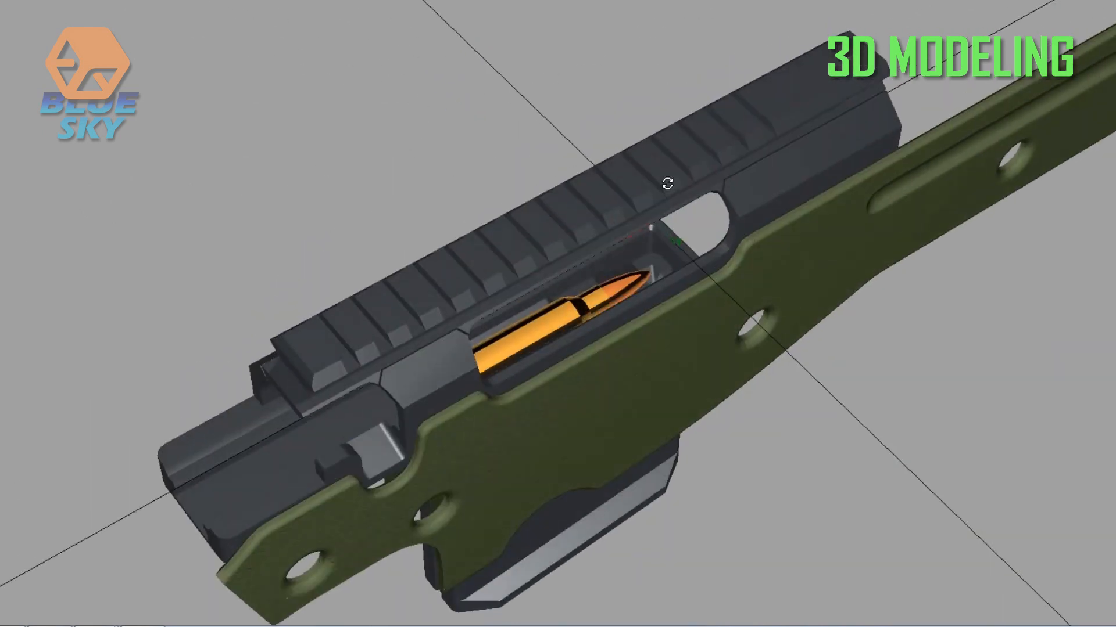
middle_drag(667, 182, 715, 302)
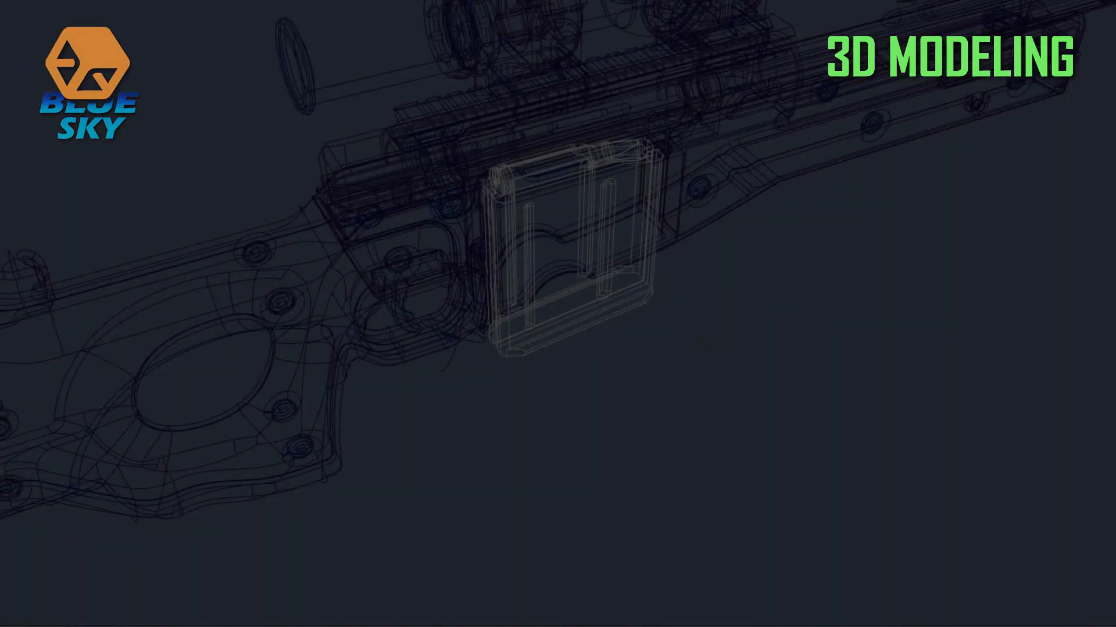